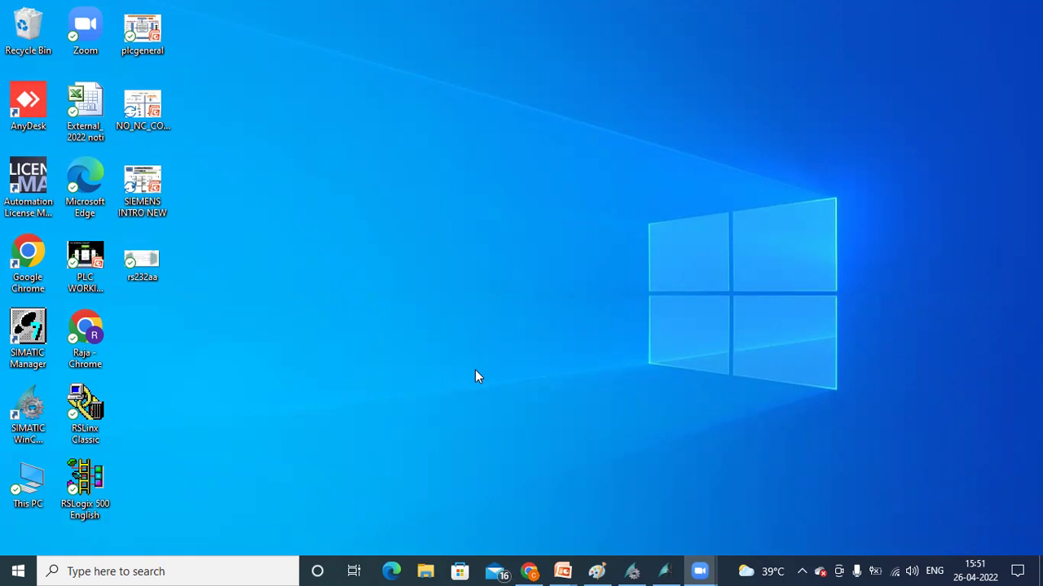
# Bring up WinCC Explorer for project 05022022 and select its User Administrator entry
pyautogui.click(634, 571)
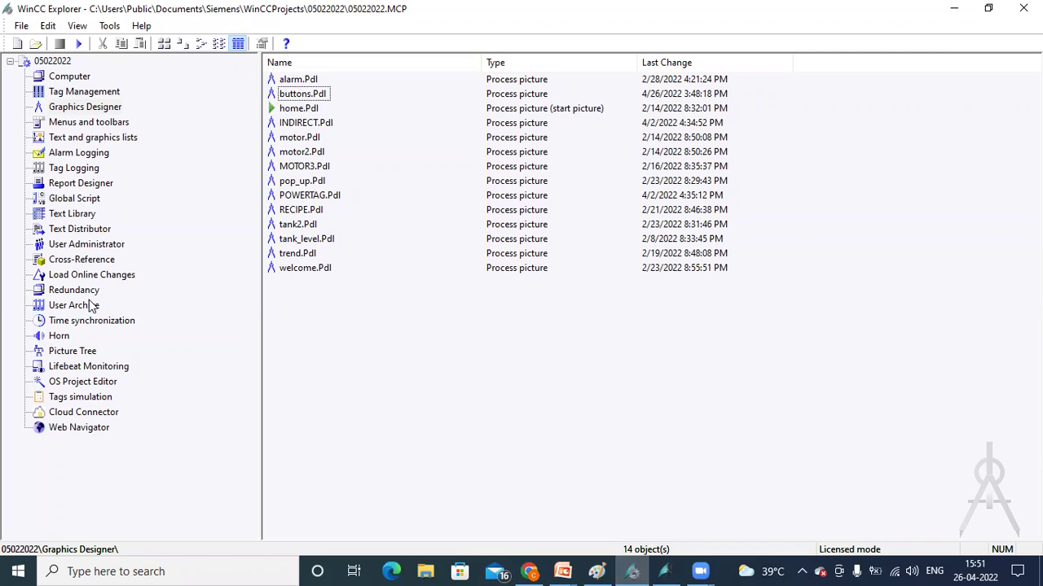
pyautogui.click(119, 246)
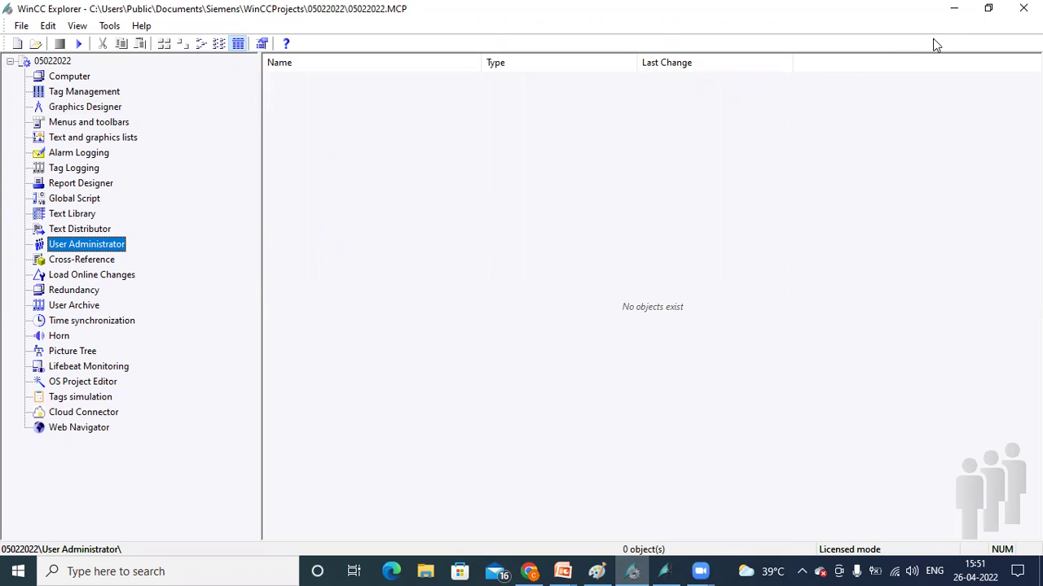
# Open the User Administrator editor showing Administrator-Group and its Administrator user
pyautogui.click(955, 15)
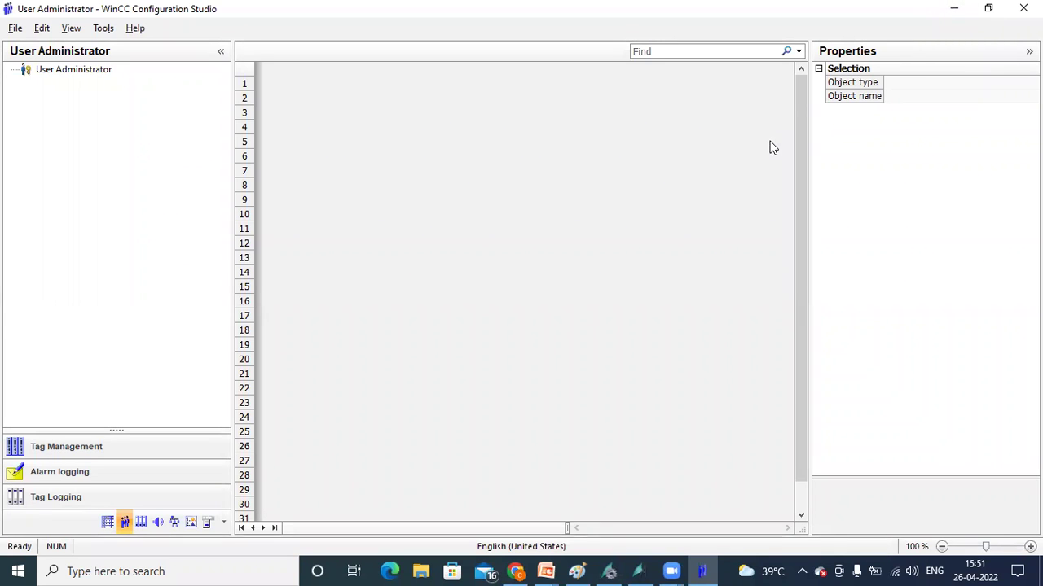
pyautogui.click(706, 570)
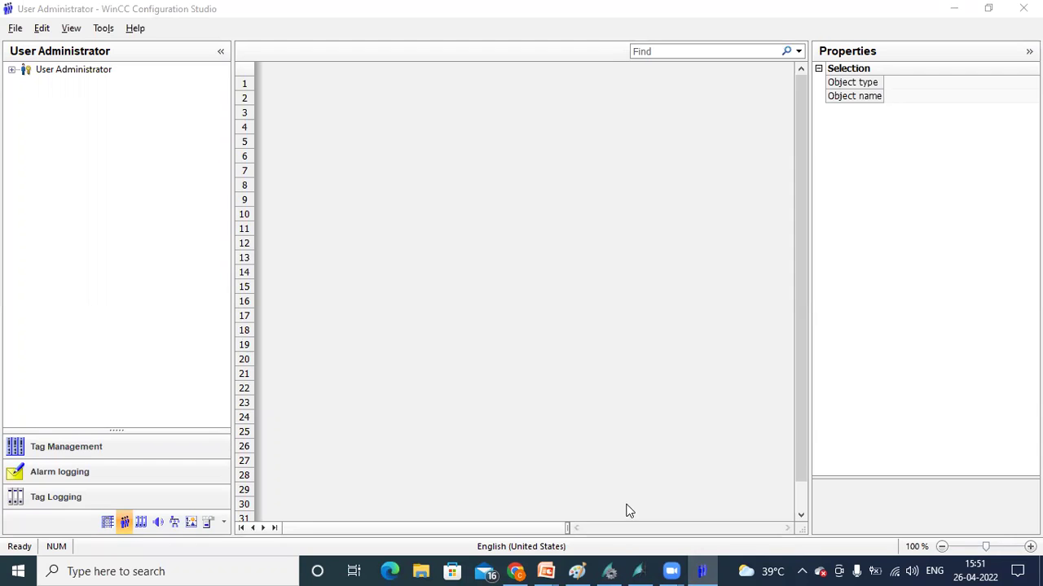
pyautogui.click(610, 571)
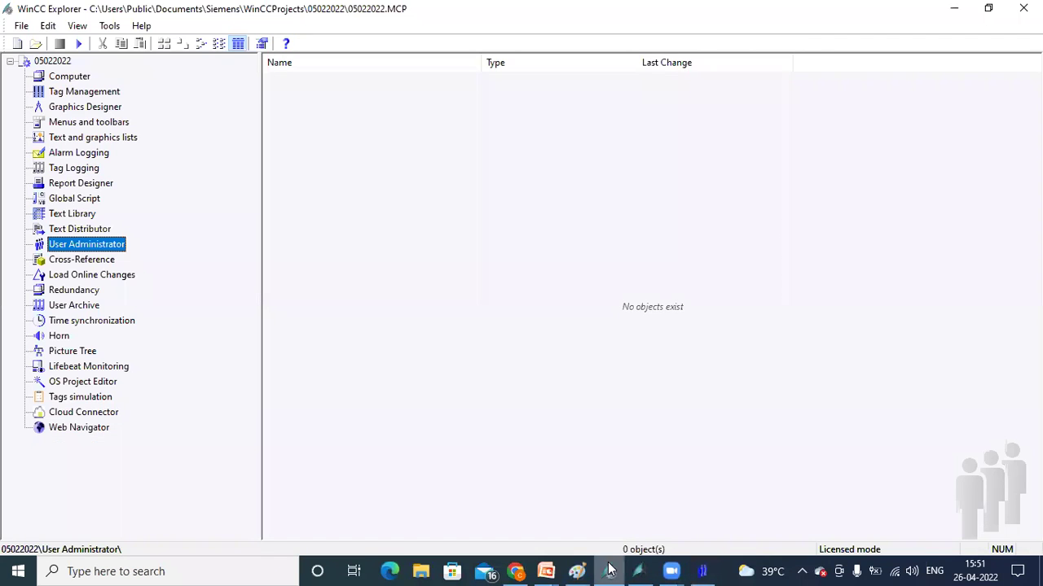
pyautogui.click(609, 571)
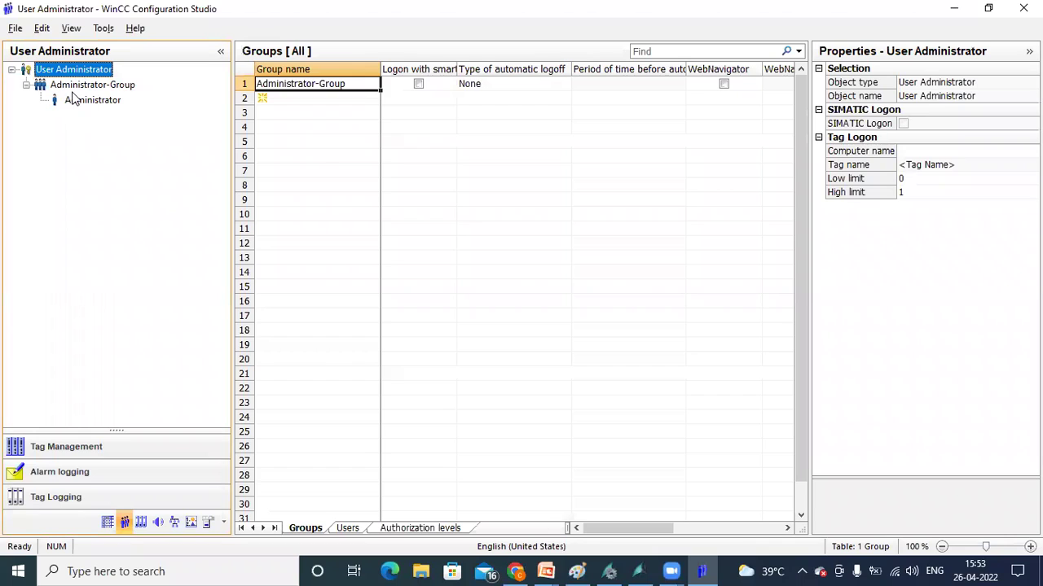
pyautogui.click(13, 70)
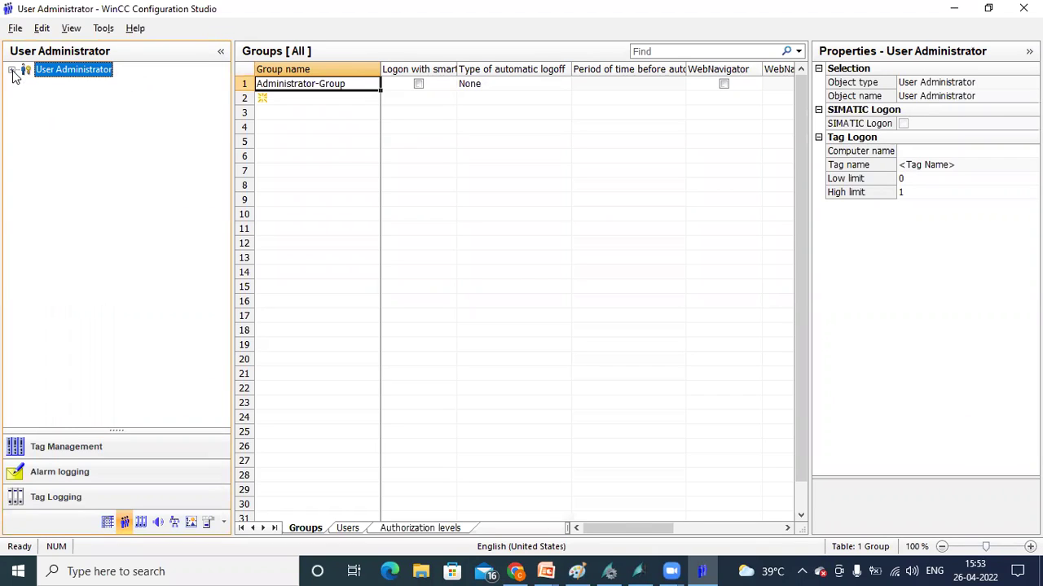
pyautogui.click(13, 71)
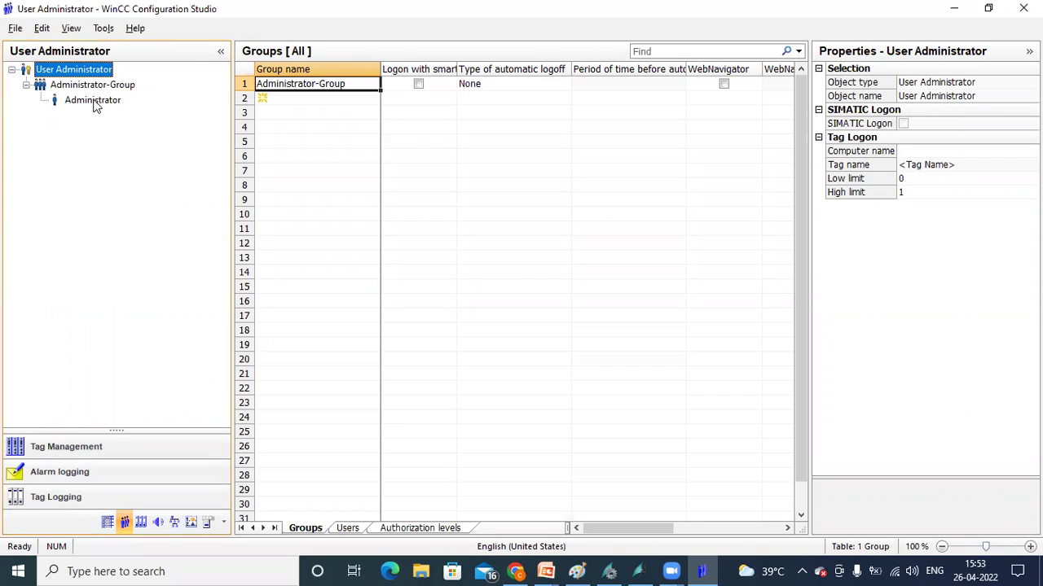
pyautogui.click(118, 108)
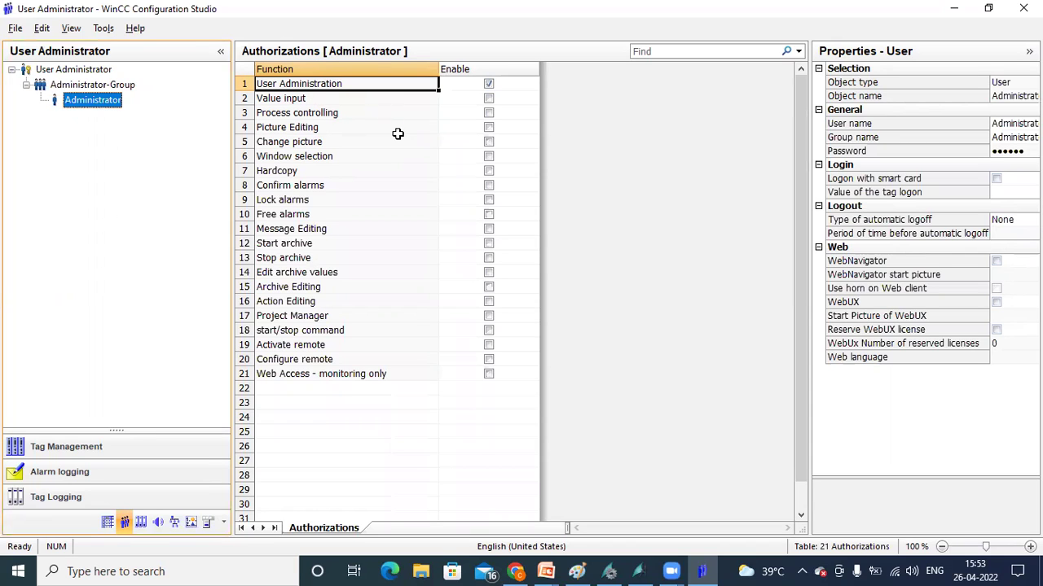
pyautogui.click(332, 99)
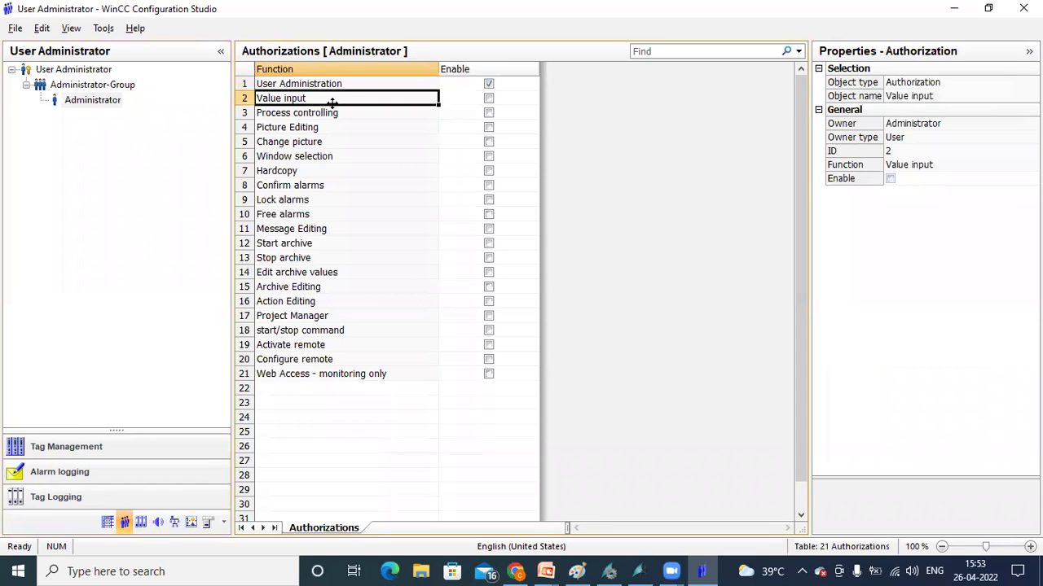
pyautogui.click(337, 113)
pyautogui.click(339, 130)
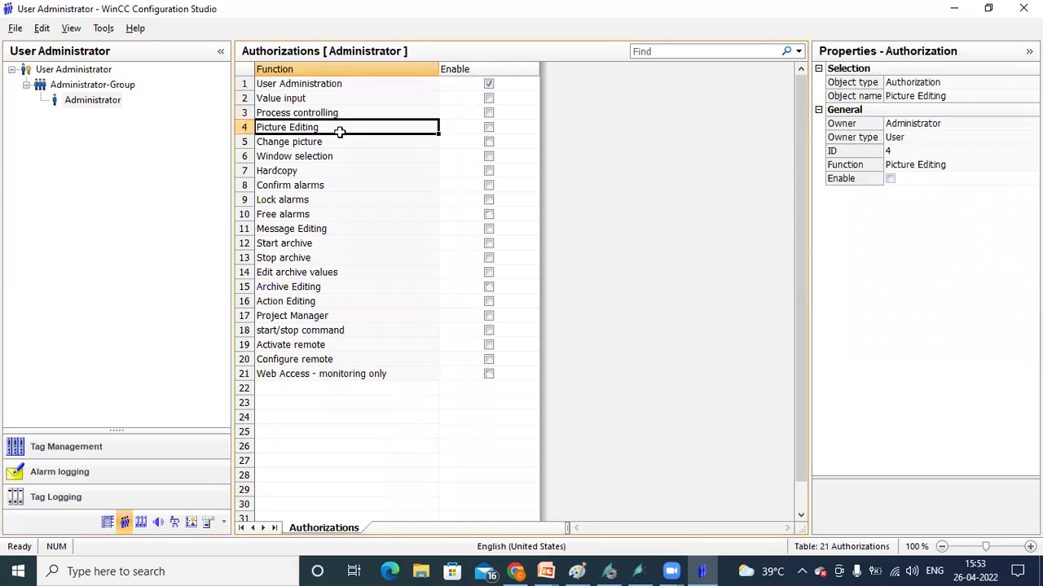
pyautogui.click(339, 151)
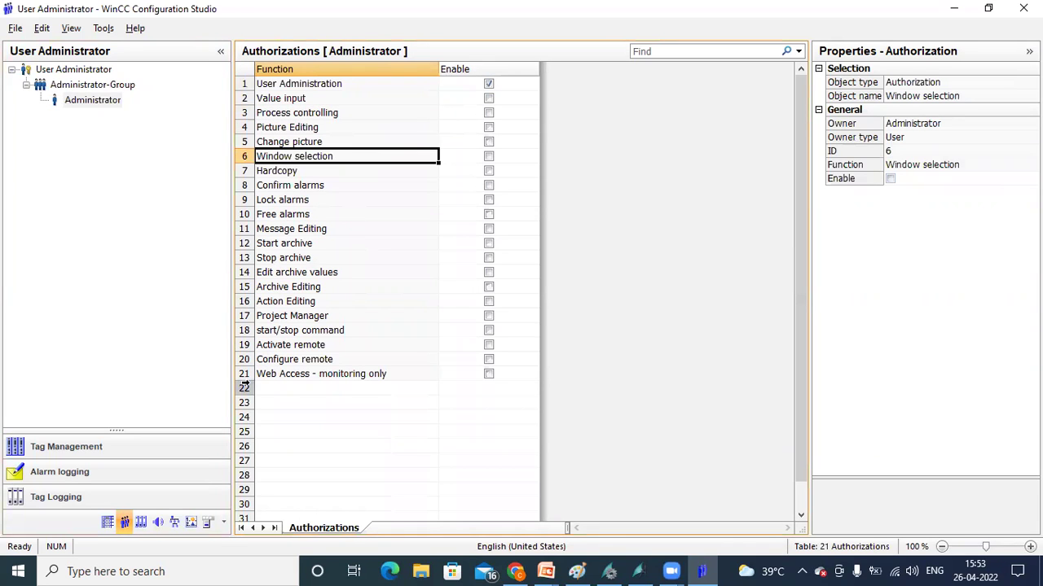
pyautogui.click(244, 375)
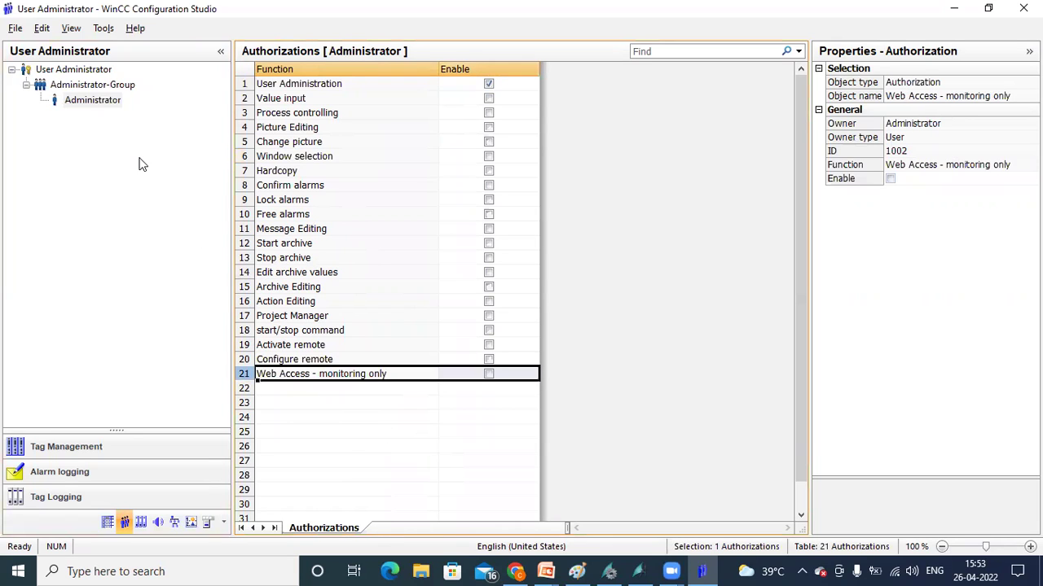
pyautogui.click(73, 70)
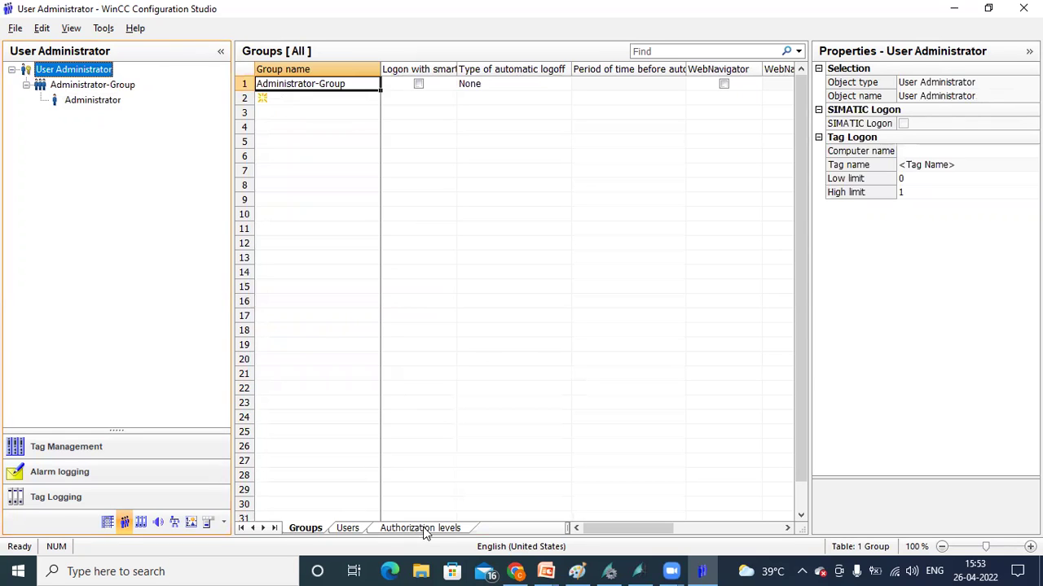
pyautogui.click(449, 530)
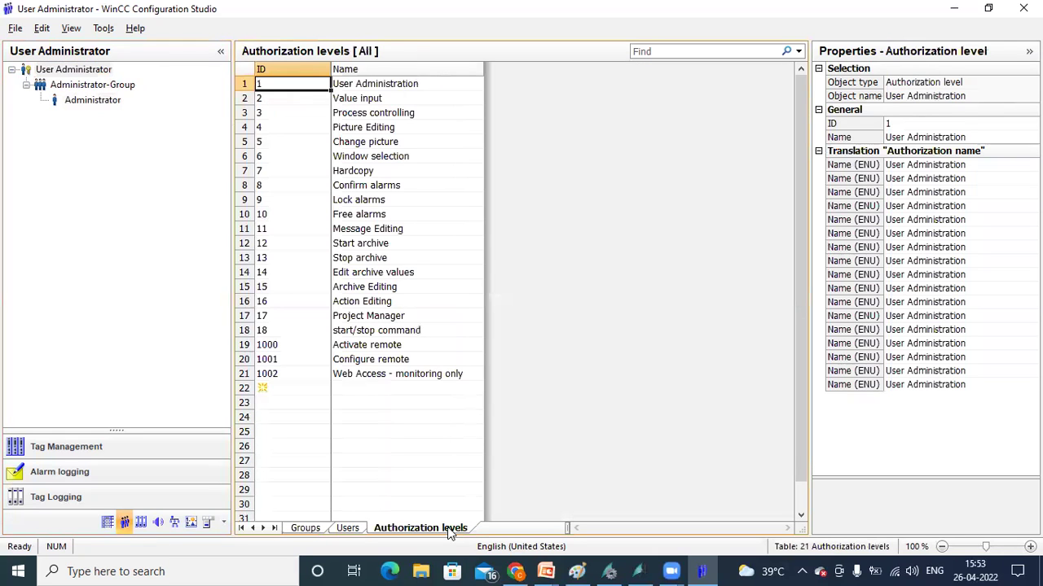
pyautogui.click(284, 375)
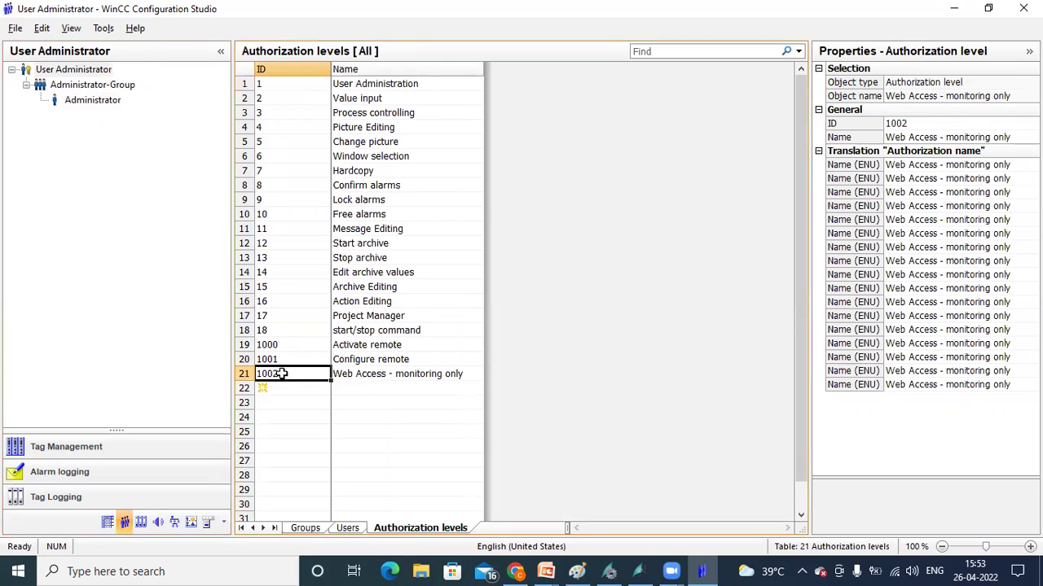
pyautogui.click(276, 354)
pyautogui.click(307, 345)
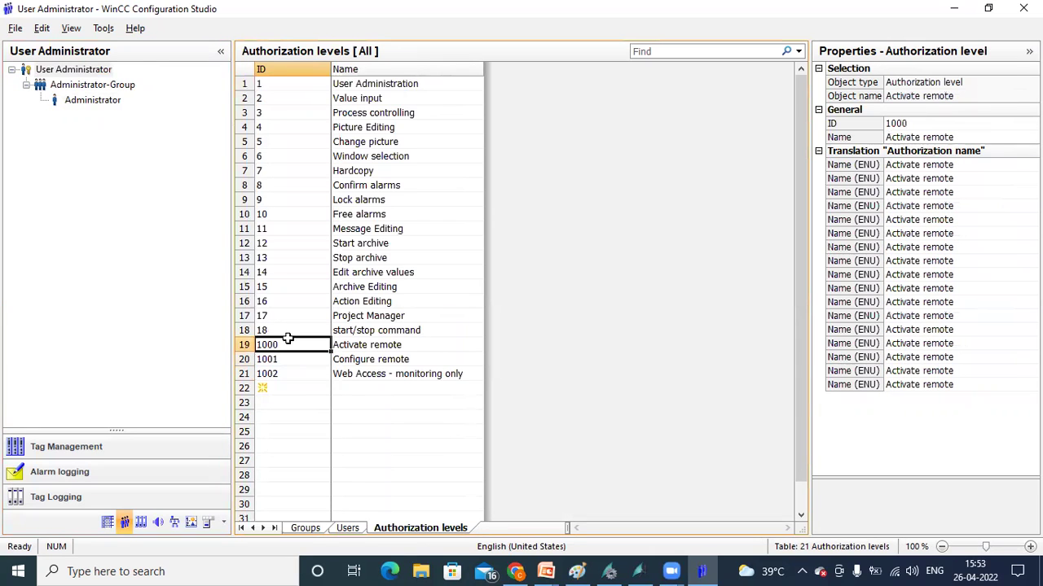
pyautogui.click(287, 331)
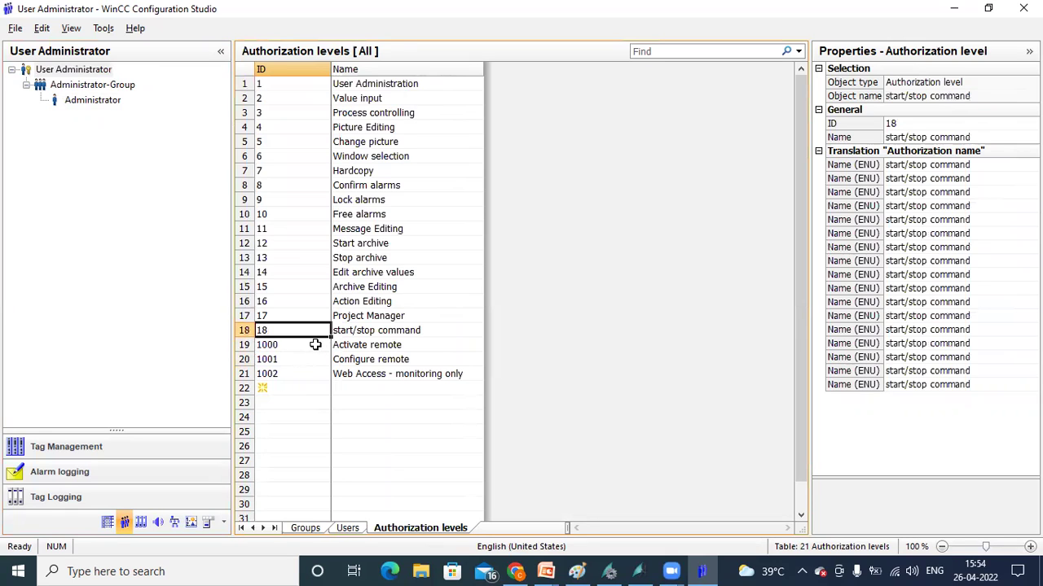
pyautogui.click(314, 344)
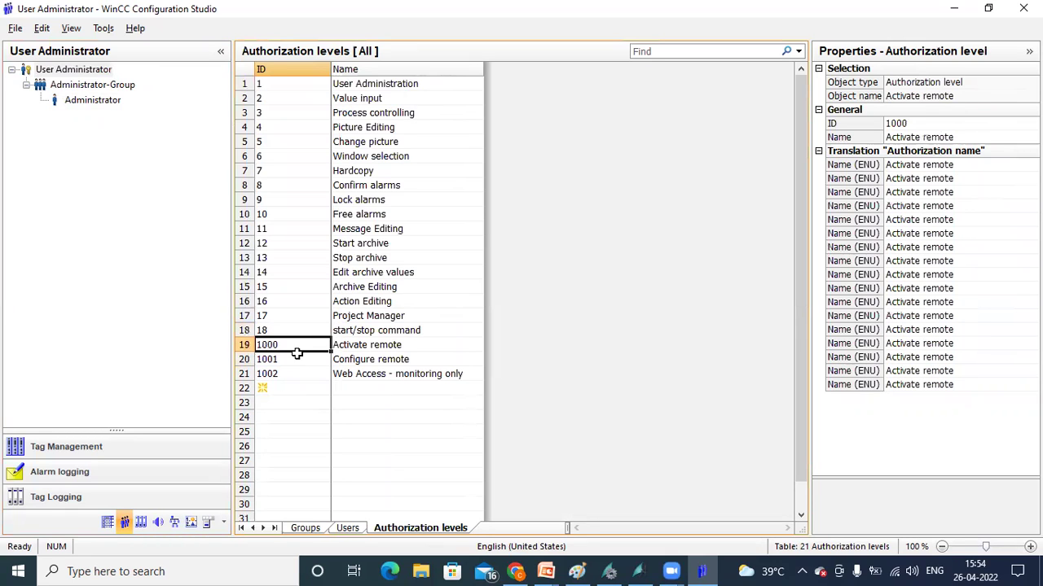
pyautogui.click(296, 386)
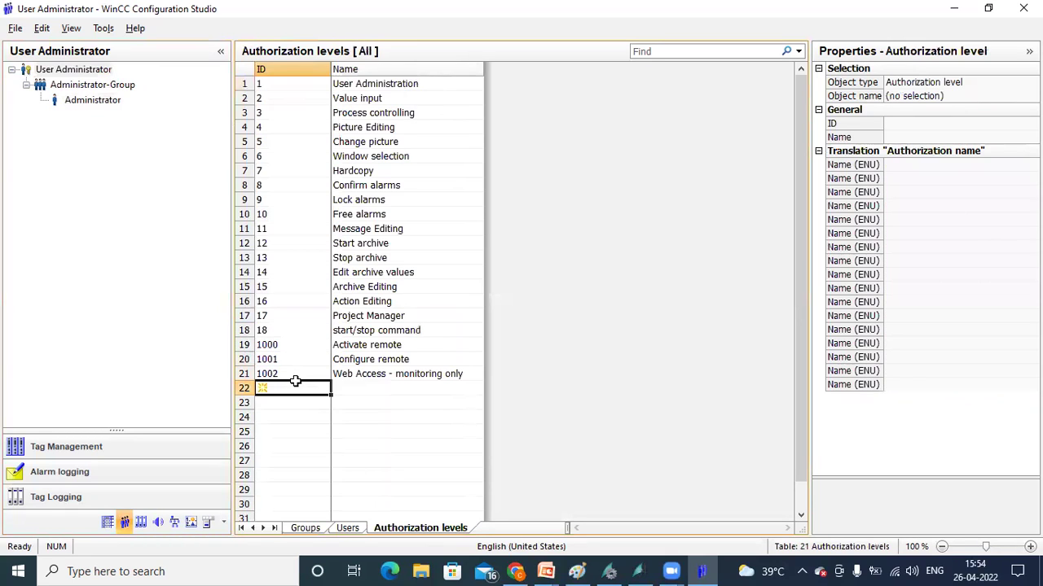
pyautogui.click(315, 332)
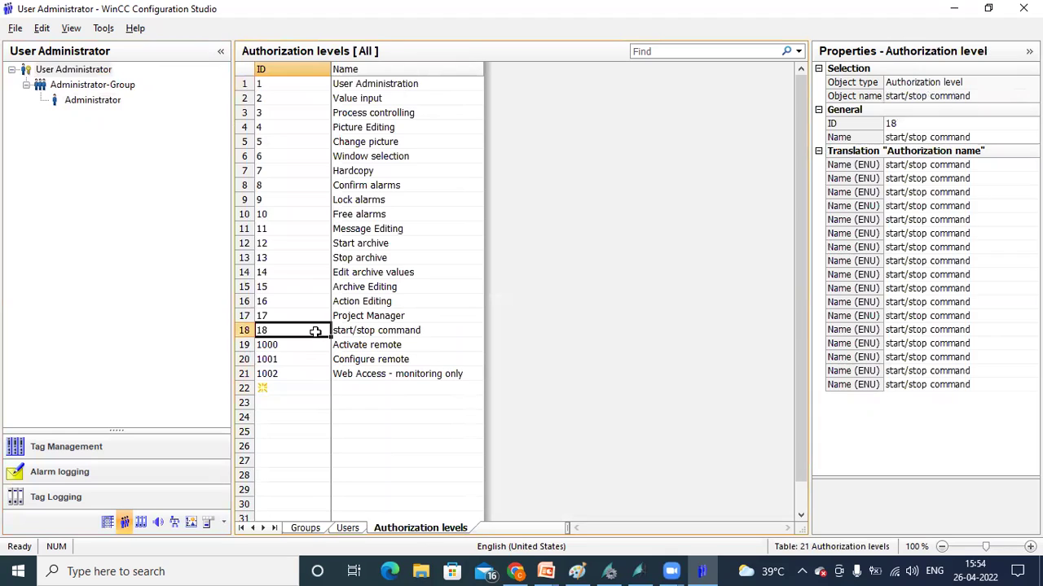
pyautogui.click(300, 392)
# Add authorization level ID 19 named 'start' and check its properties
pyautogui.write('19')
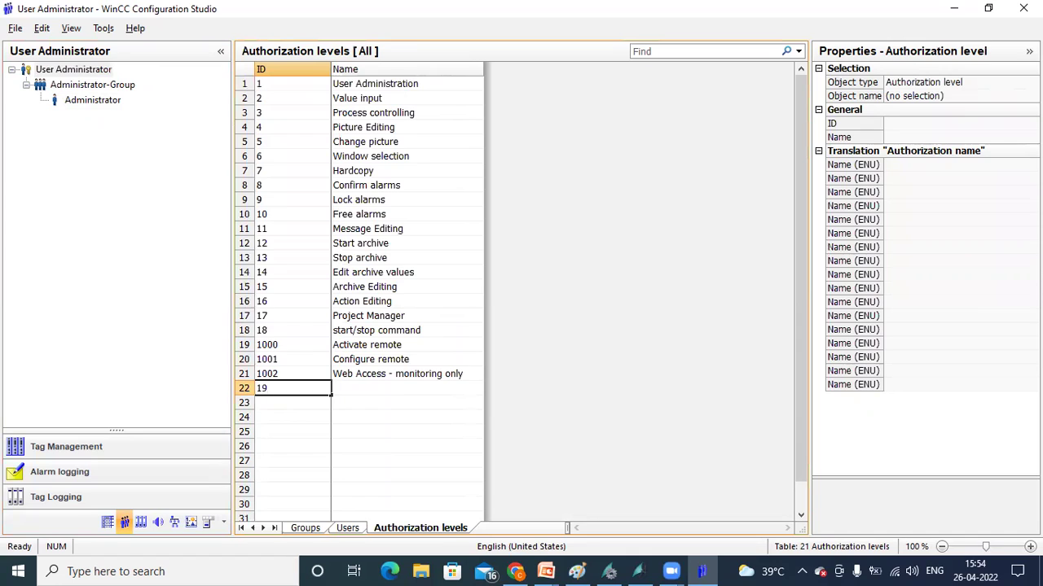
pyautogui.click(359, 390)
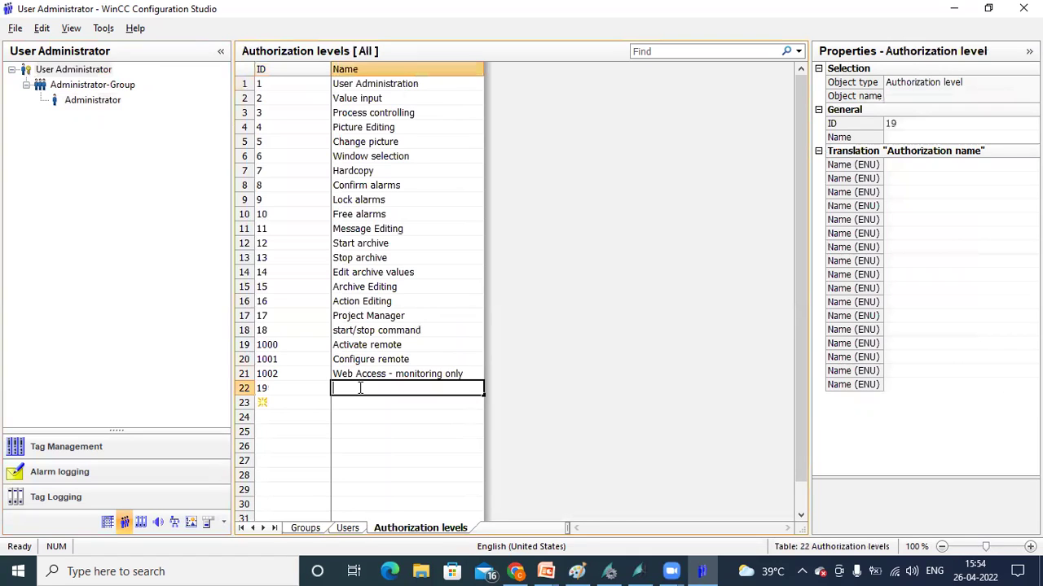
pyautogui.write('start')
pyautogui.click(374, 407)
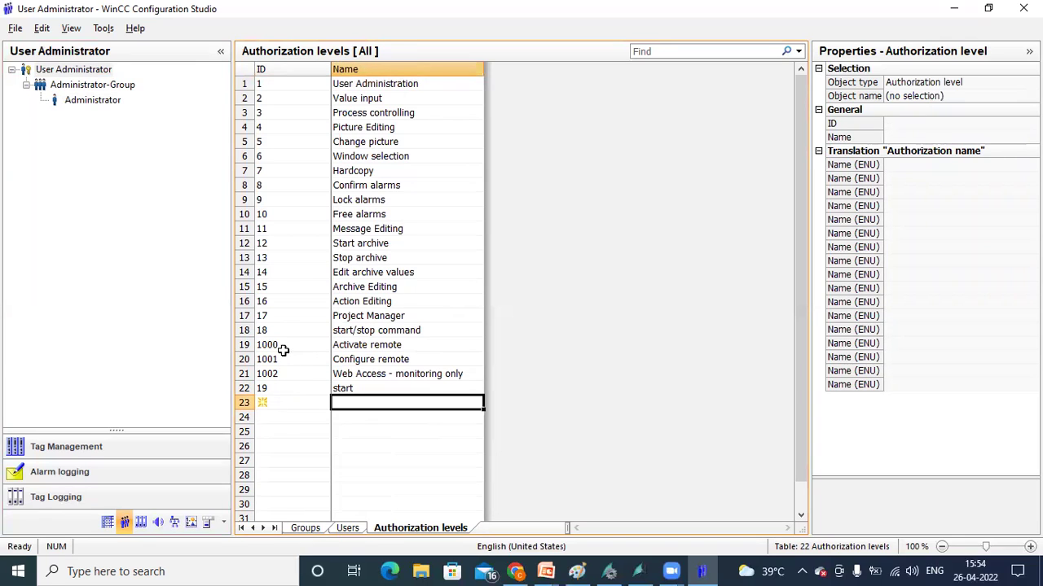
pyautogui.click(358, 389)
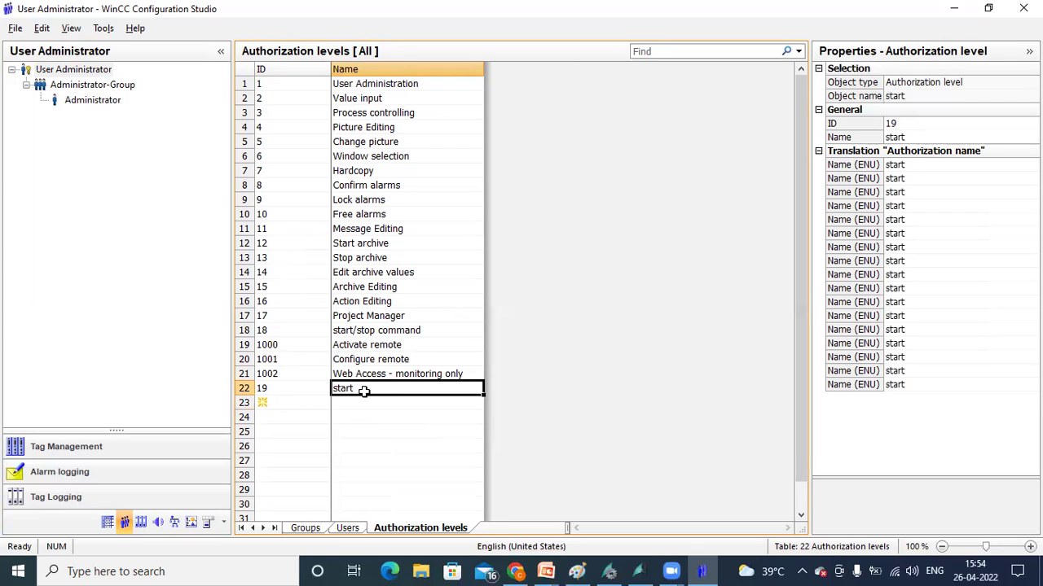
pyautogui.click(68, 71)
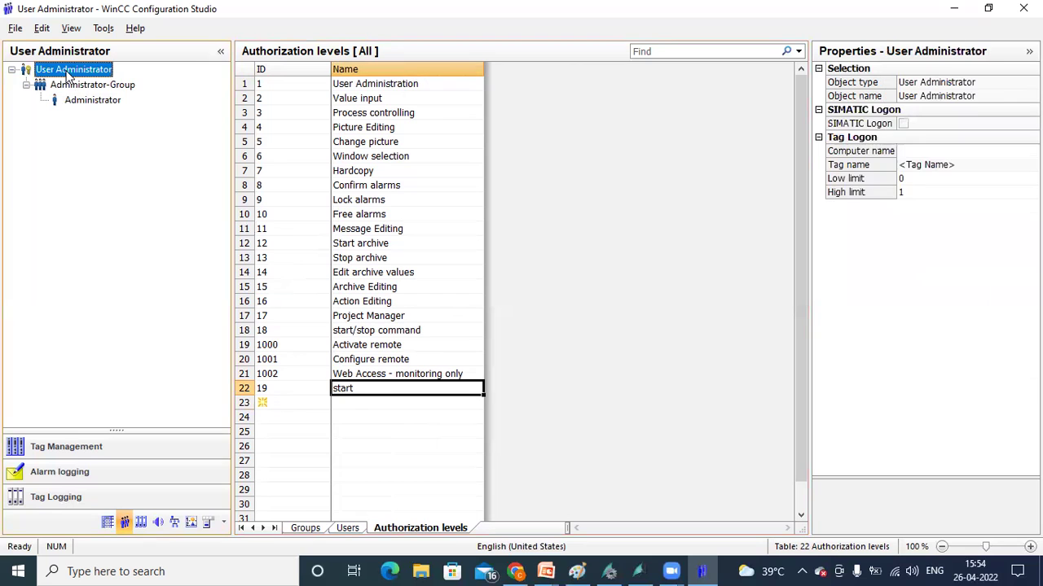
# Check that the Administrator user's authorizations include 'start', then view the full Users list
pyautogui.click(314, 529)
pyautogui.click(349, 527)
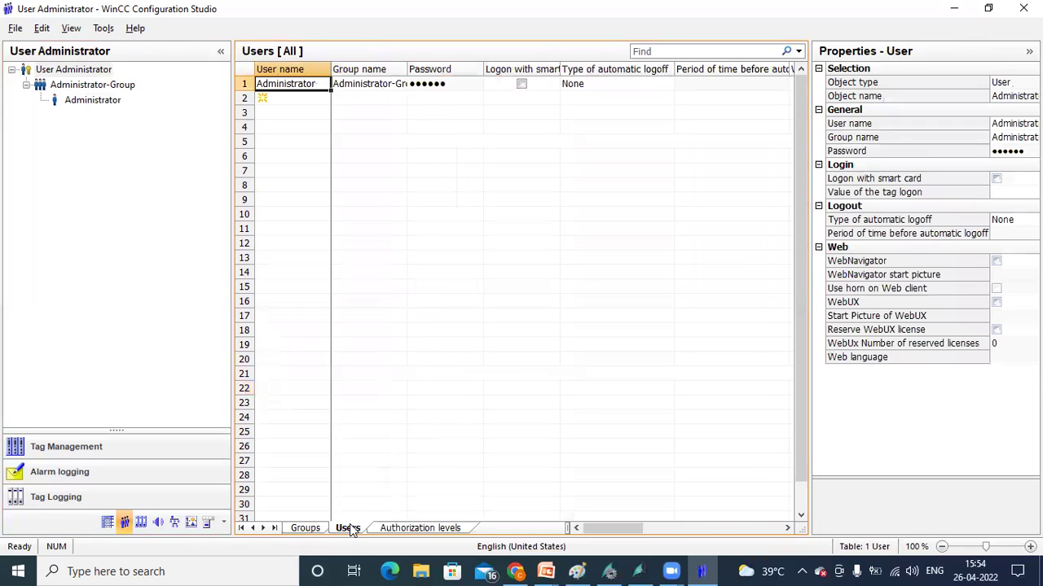
pyautogui.click(104, 102)
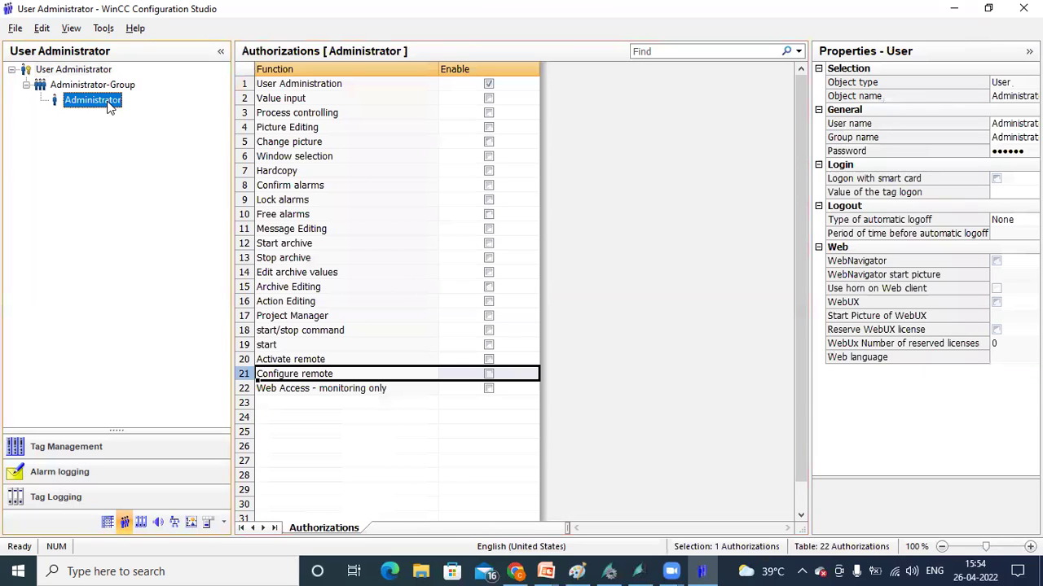
pyautogui.click(285, 345)
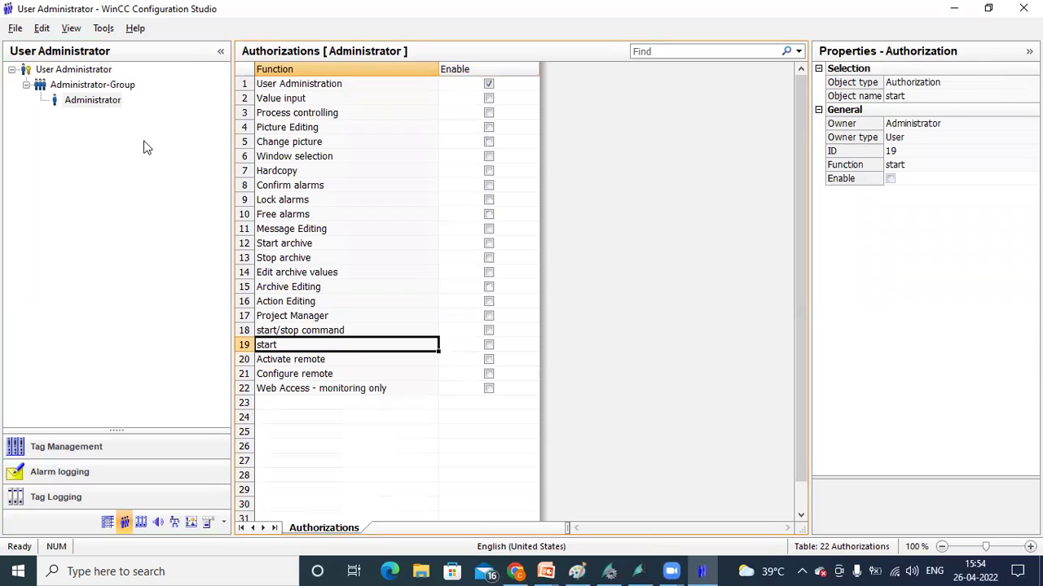
pyautogui.click(25, 88)
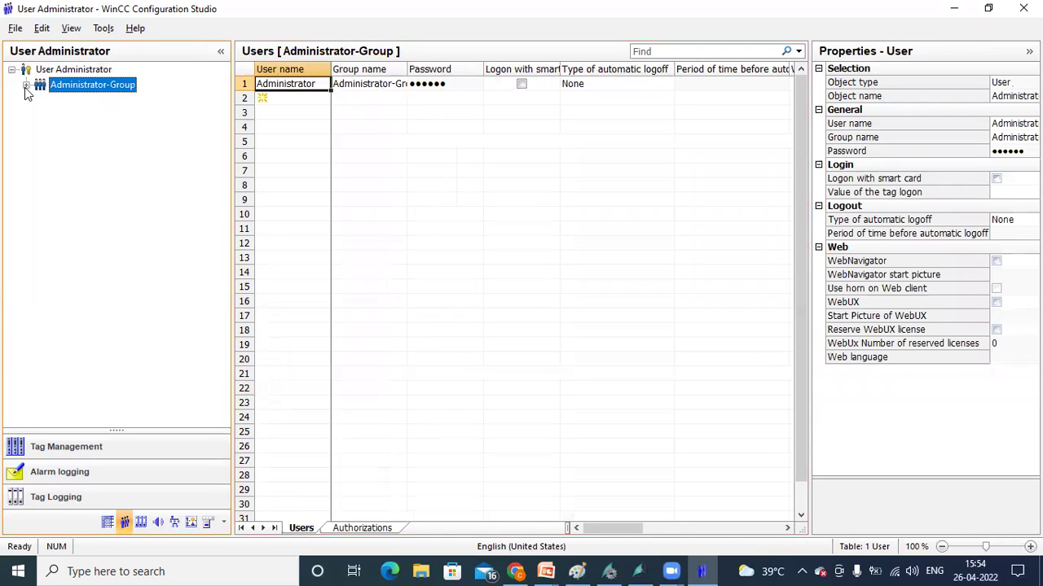
pyautogui.click(91, 72)
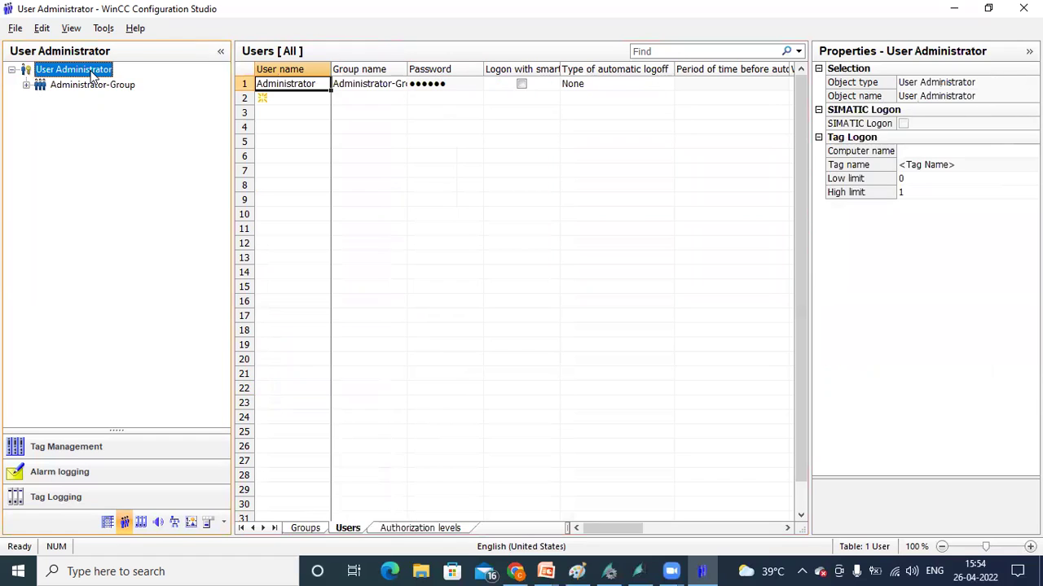
# Create user groups 'manager' and 'engineer' under User Administrator
pyautogui.rightClick(92, 74)
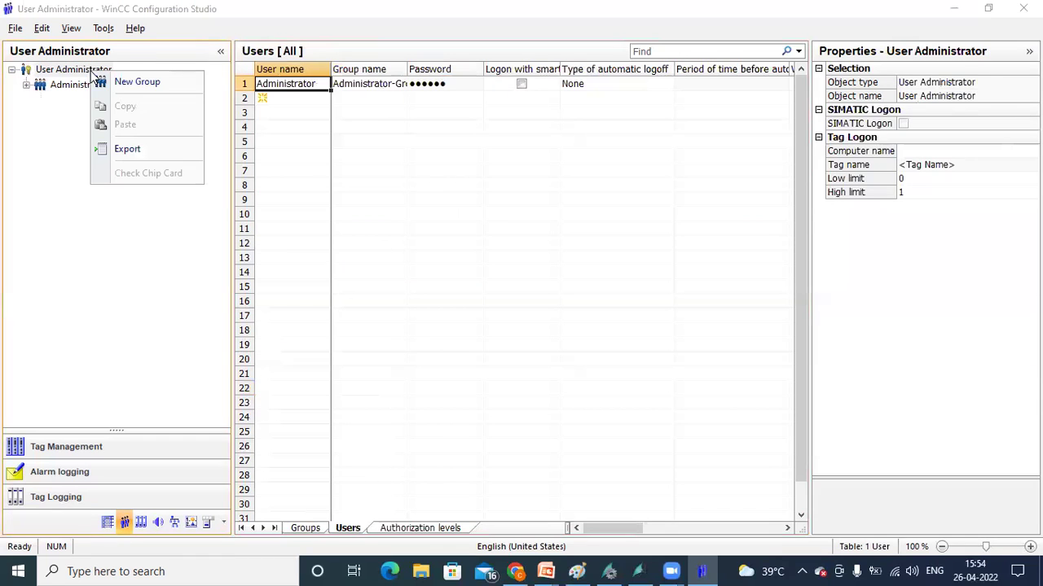
pyautogui.click(130, 81)
pyautogui.write('manager')
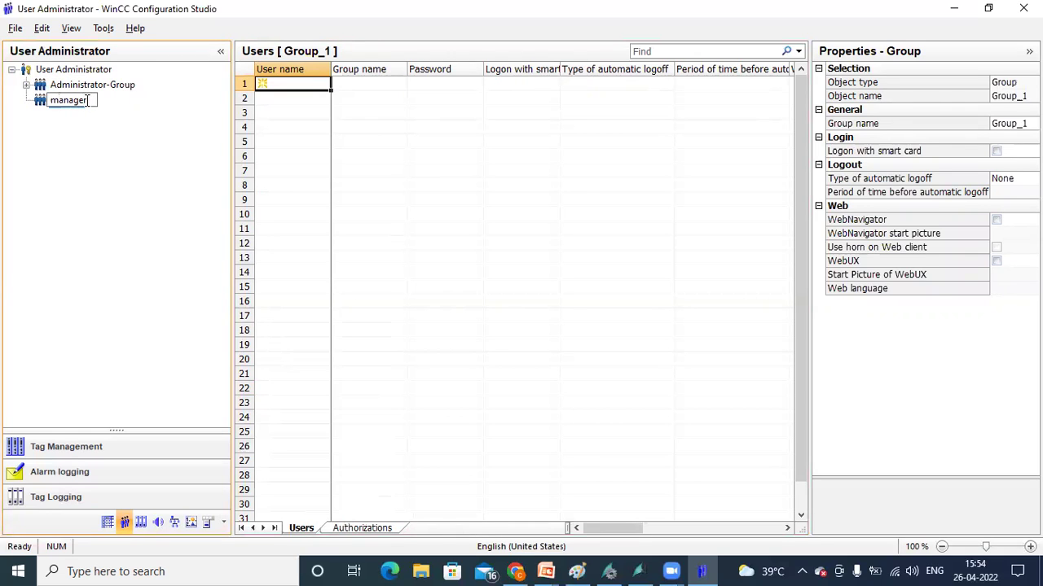
pyautogui.press('Return')
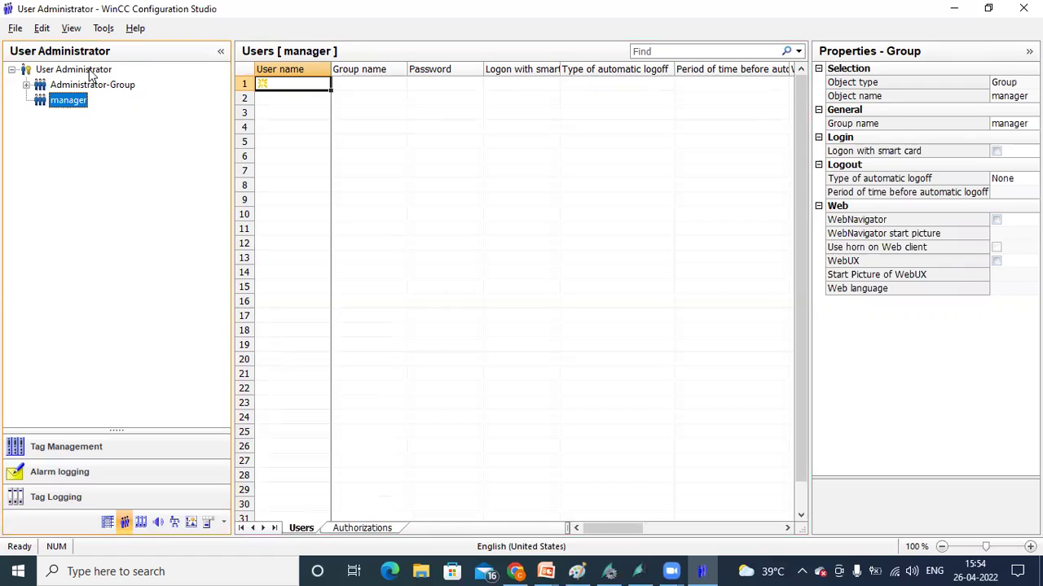
pyautogui.rightClick(91, 71)
pyautogui.click(120, 88)
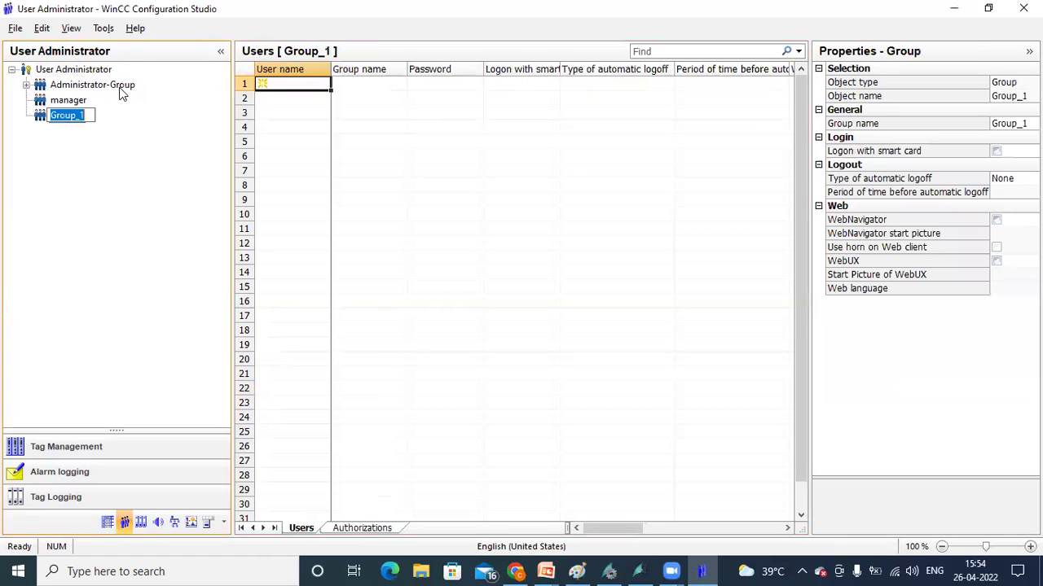
pyautogui.write('engineer')
pyautogui.press('Return')
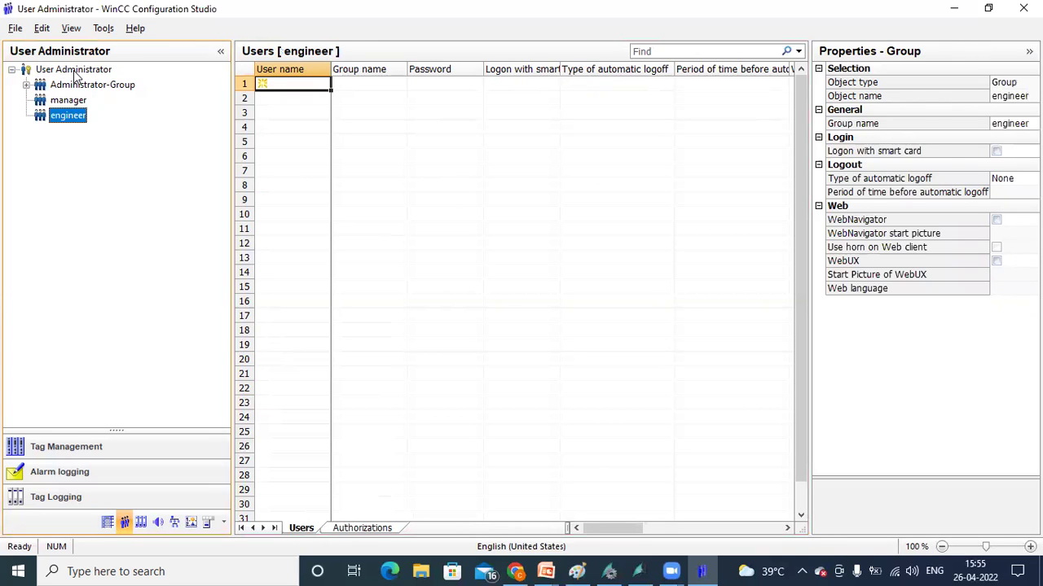
# Add a third user group named 'operator' under User Administrator
pyautogui.click(75, 72)
pyautogui.rightClick(75, 72)
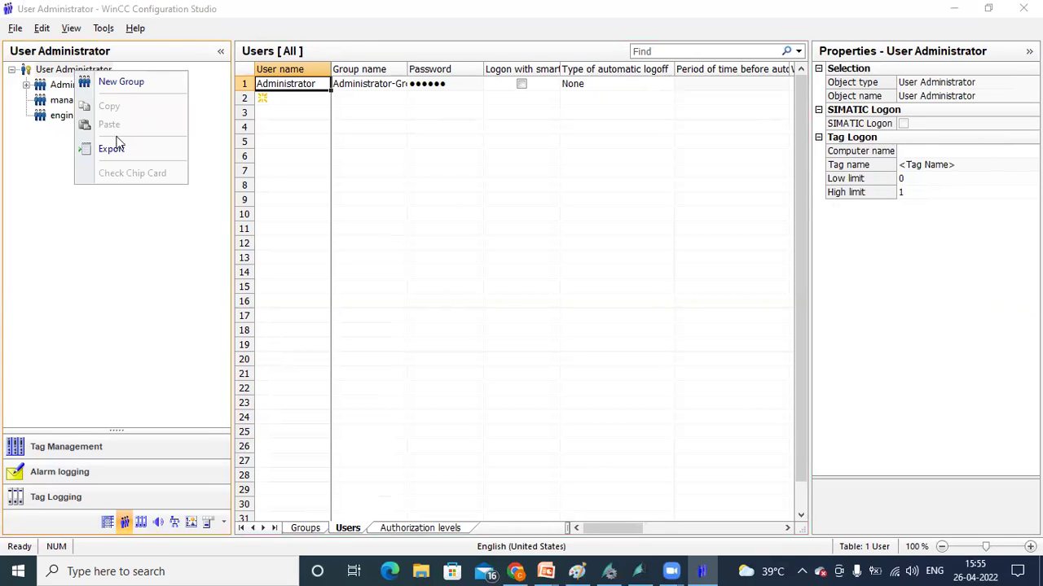
pyautogui.click(144, 82)
pyautogui.write('operator')
pyautogui.press('Return')
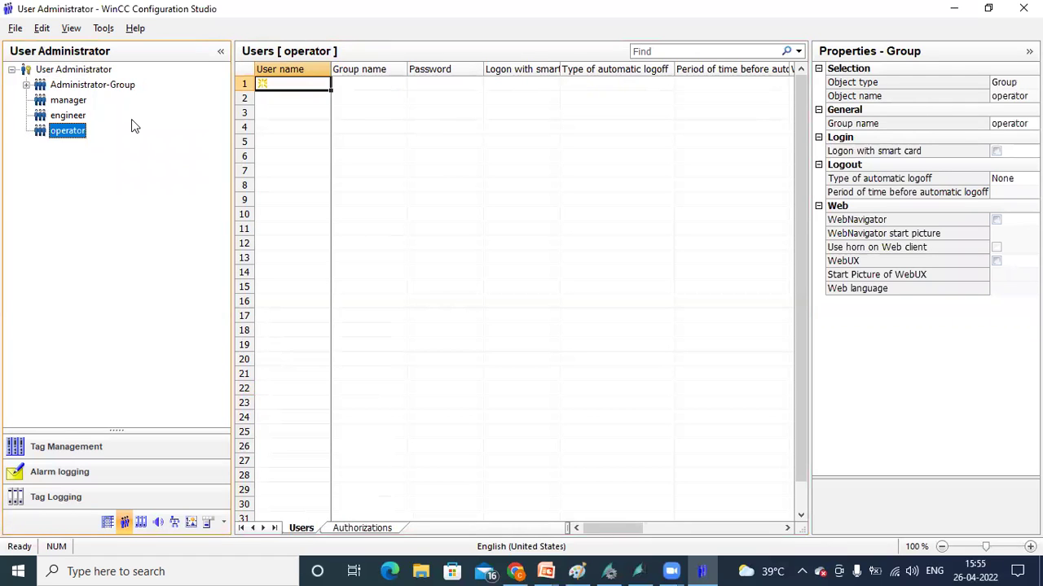
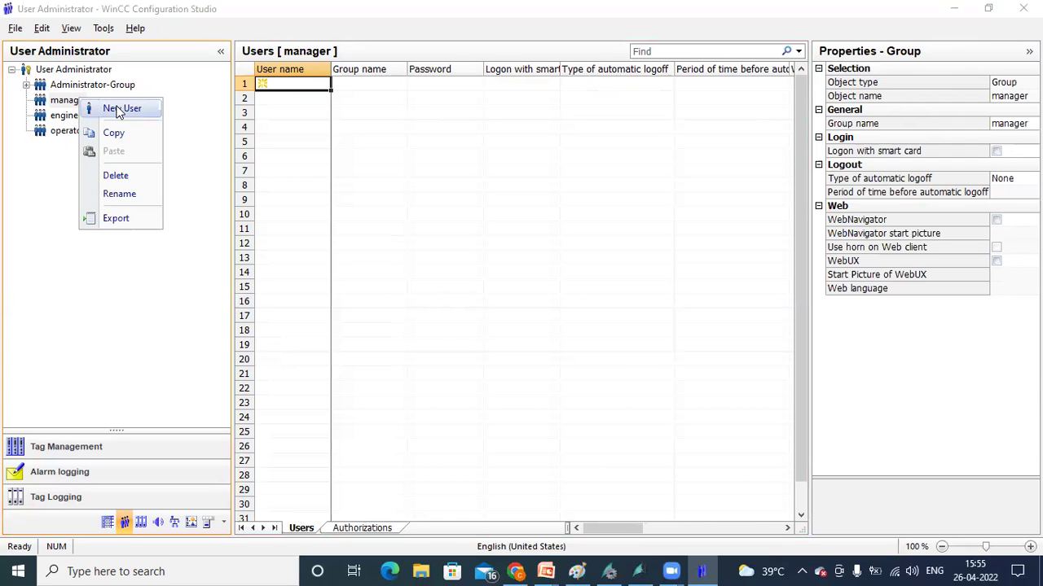
pyautogui.click(120, 109)
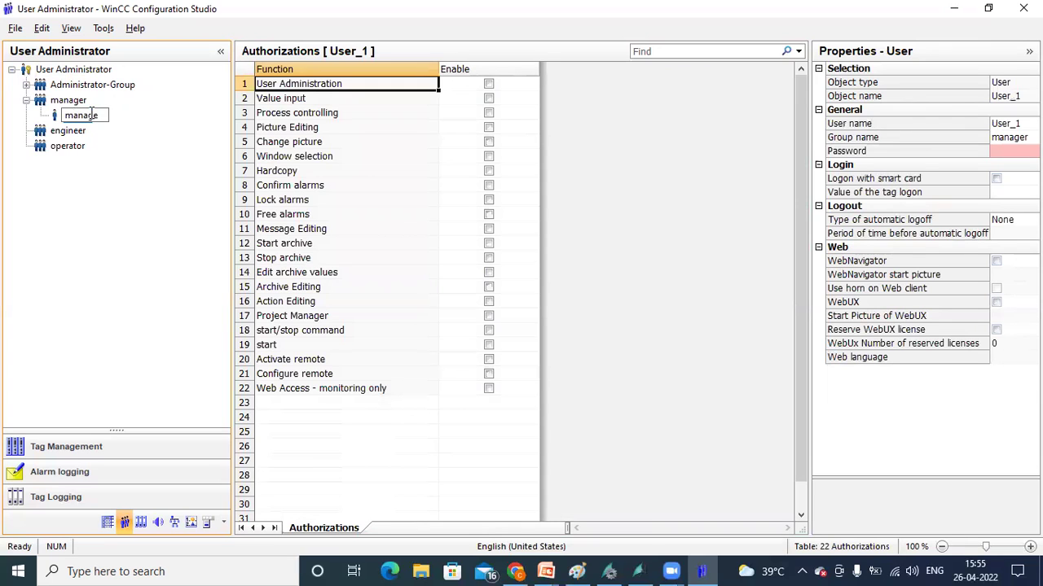
pyautogui.press('Return')
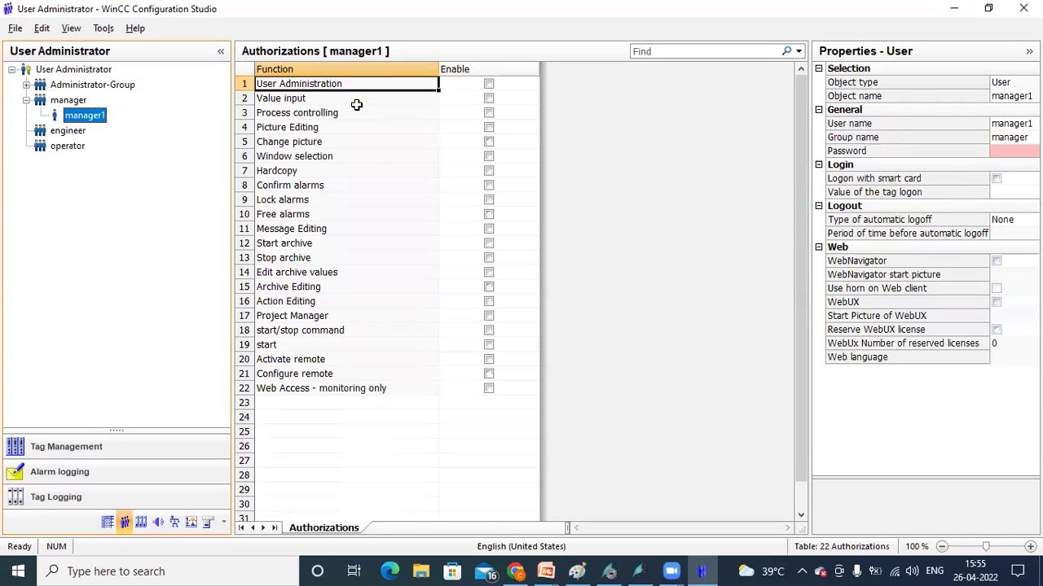
pyautogui.click(340, 143)
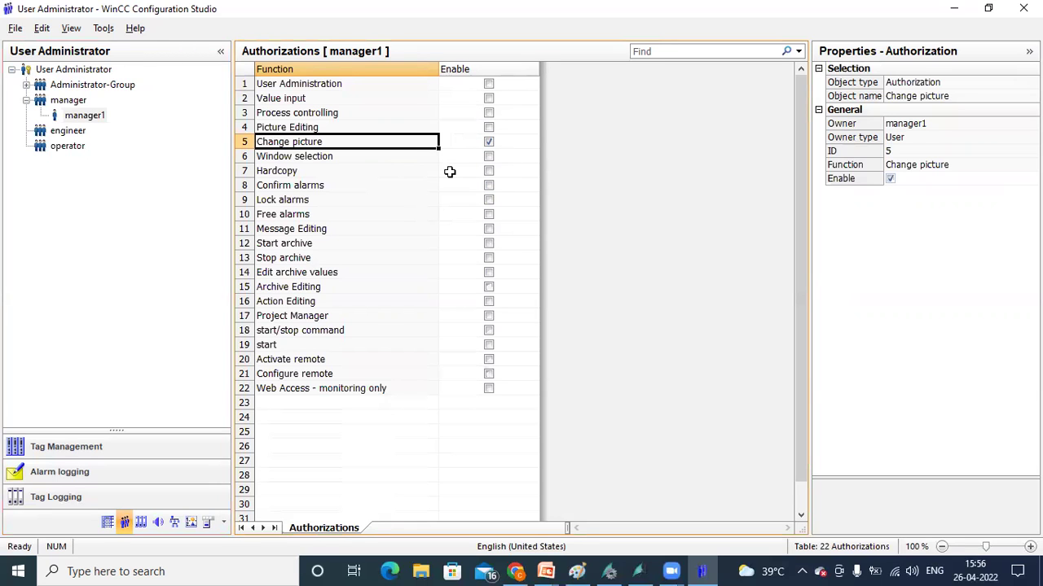
pyautogui.click(82, 134)
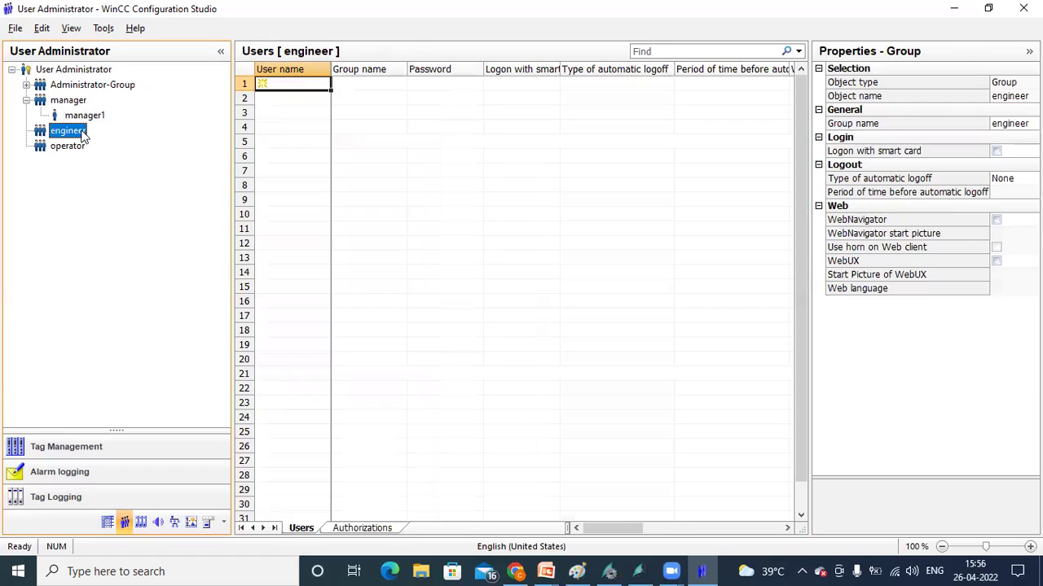
# Add user engineer1 to the engineer group and enable its Process controlling authorization
pyautogui.rightClick(81, 136)
pyautogui.click(121, 141)
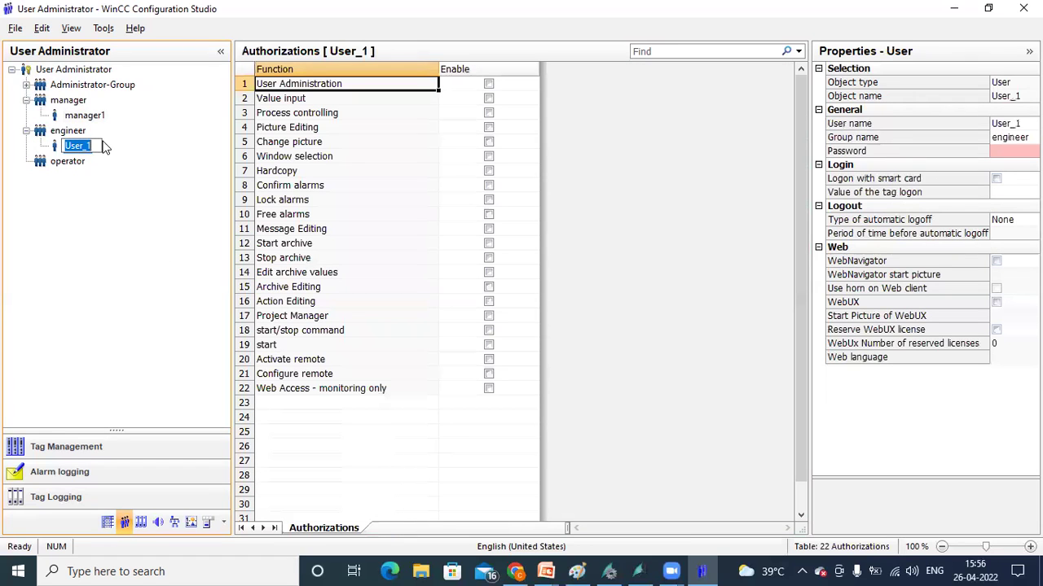
pyautogui.write('engi')
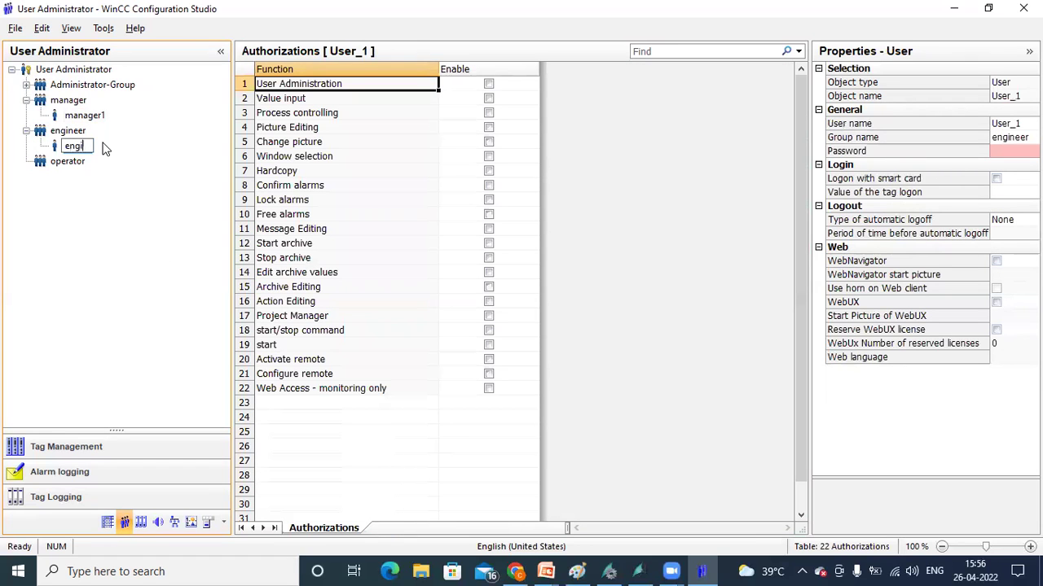
pyautogui.write('neer1')
pyautogui.press('Return')
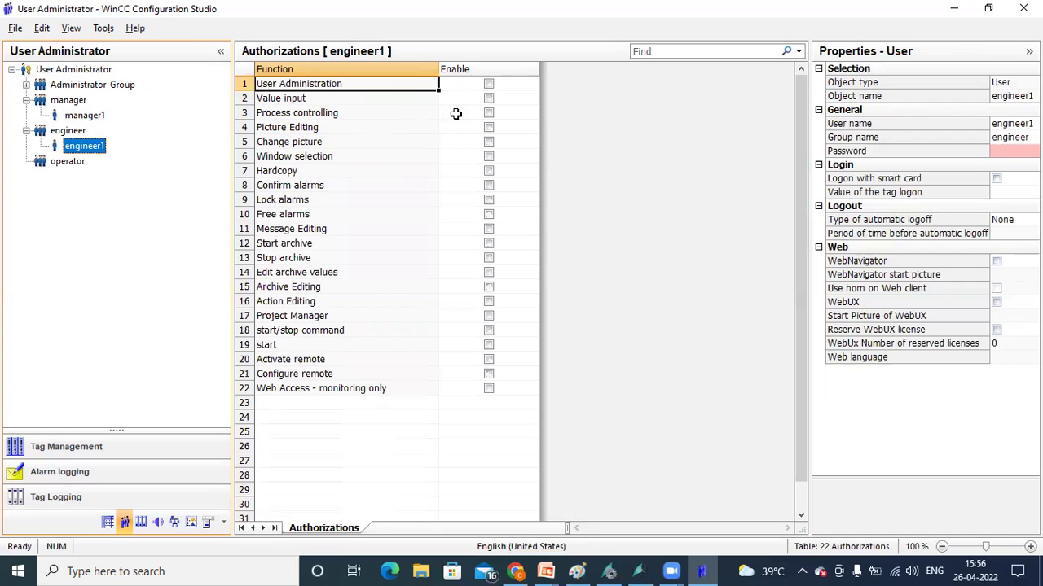
pyautogui.click(489, 116)
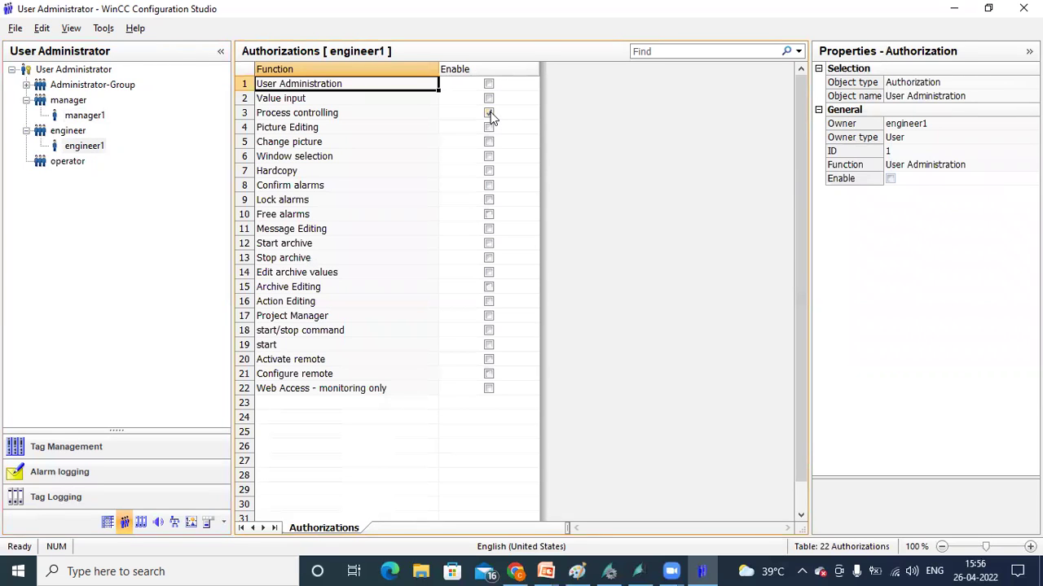
pyautogui.click(73, 161)
pyautogui.rightClick(78, 163)
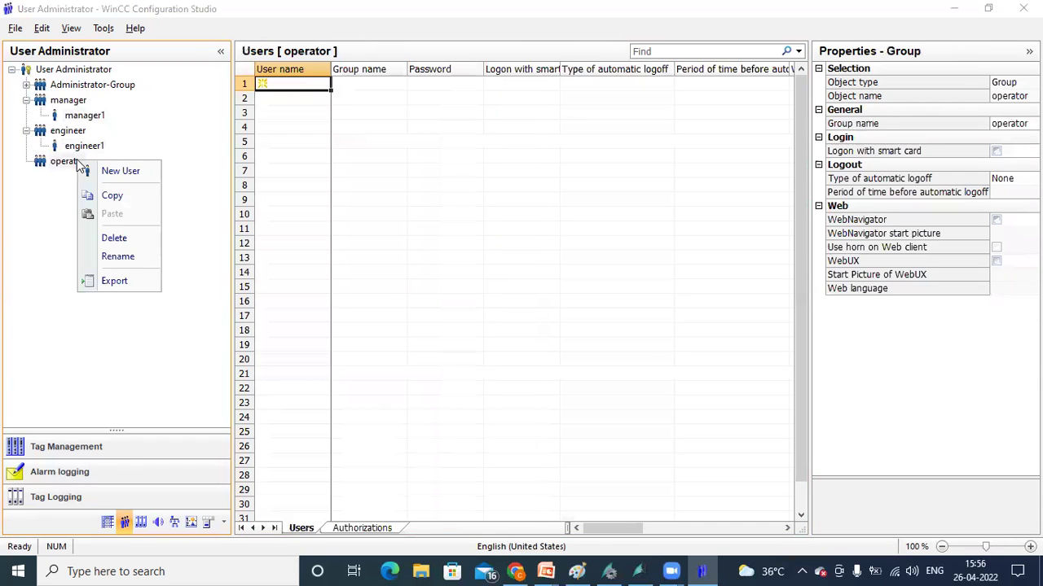
# Add user operator1 to the operator group with start/stop command authorization enabled
pyautogui.click(121, 171)
pyautogui.write('operator1')
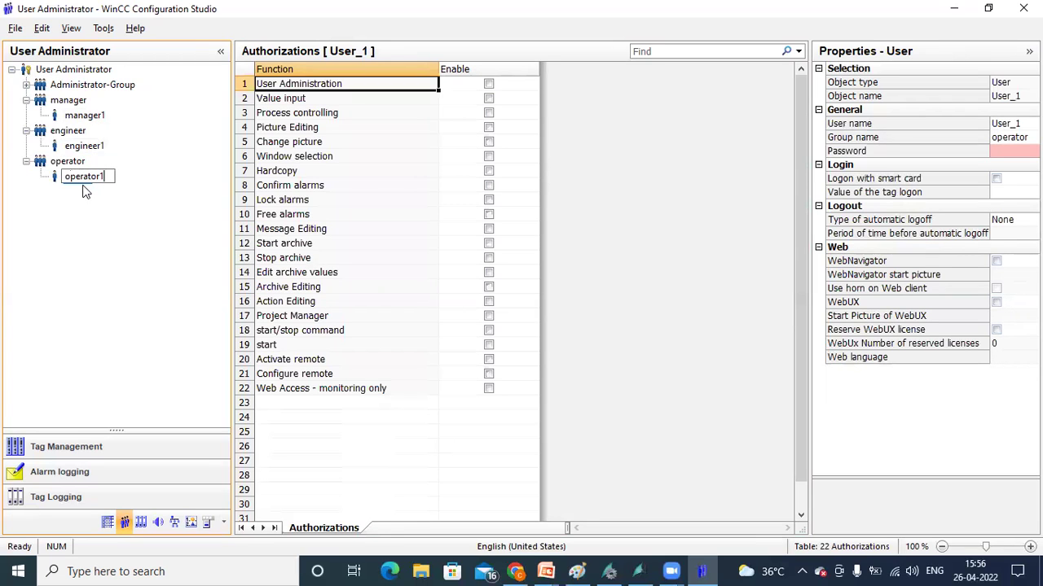
pyautogui.click(86, 186)
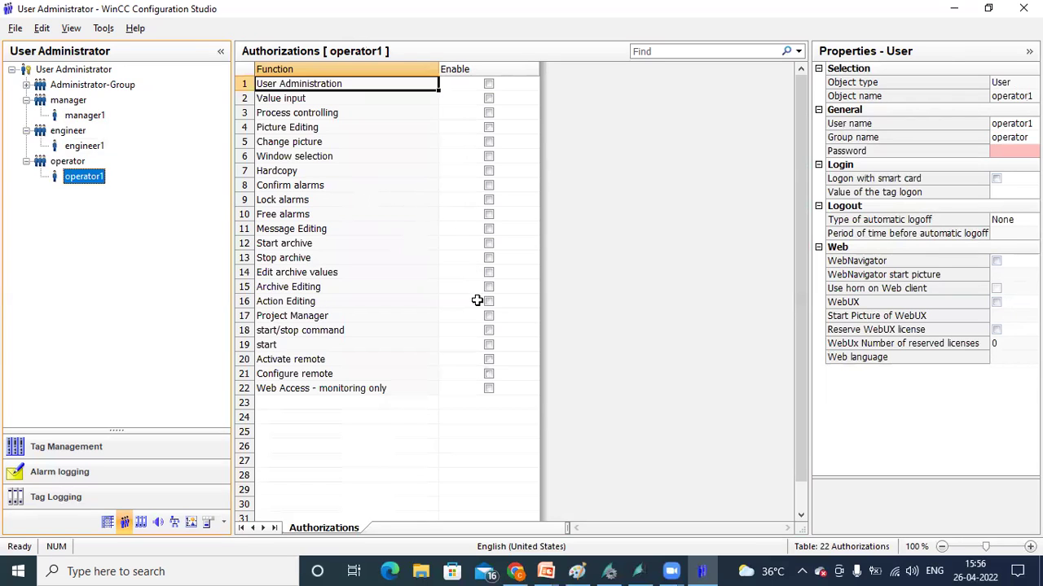
pyautogui.click(398, 339)
pyautogui.click(419, 330)
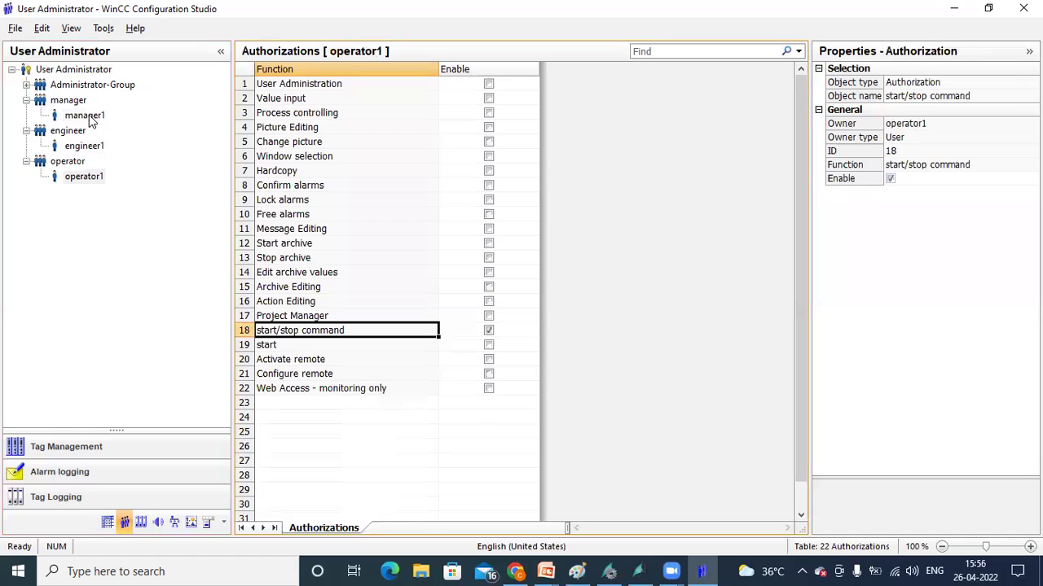
pyautogui.click(69, 100)
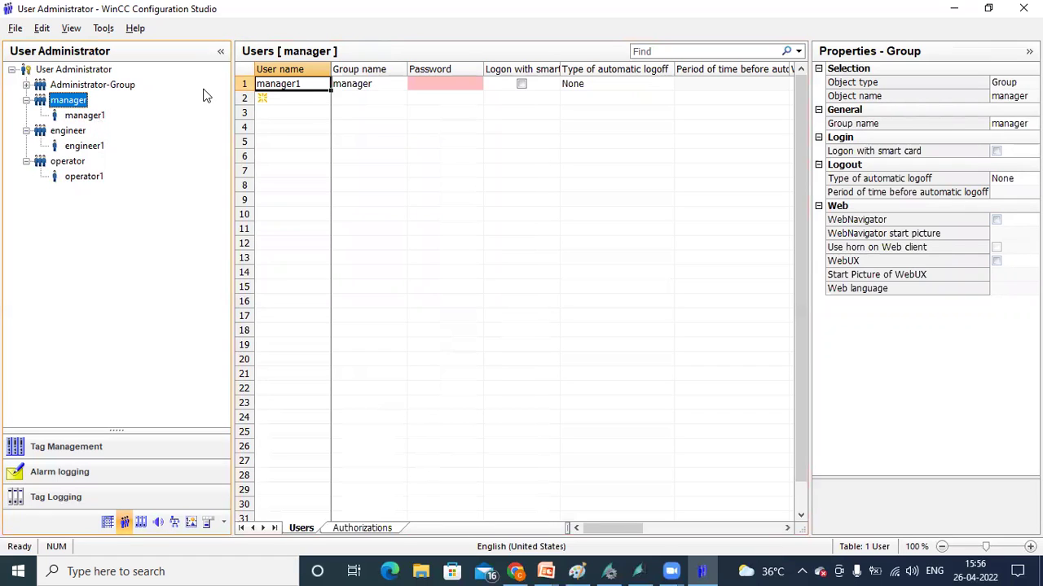
pyautogui.click(450, 83)
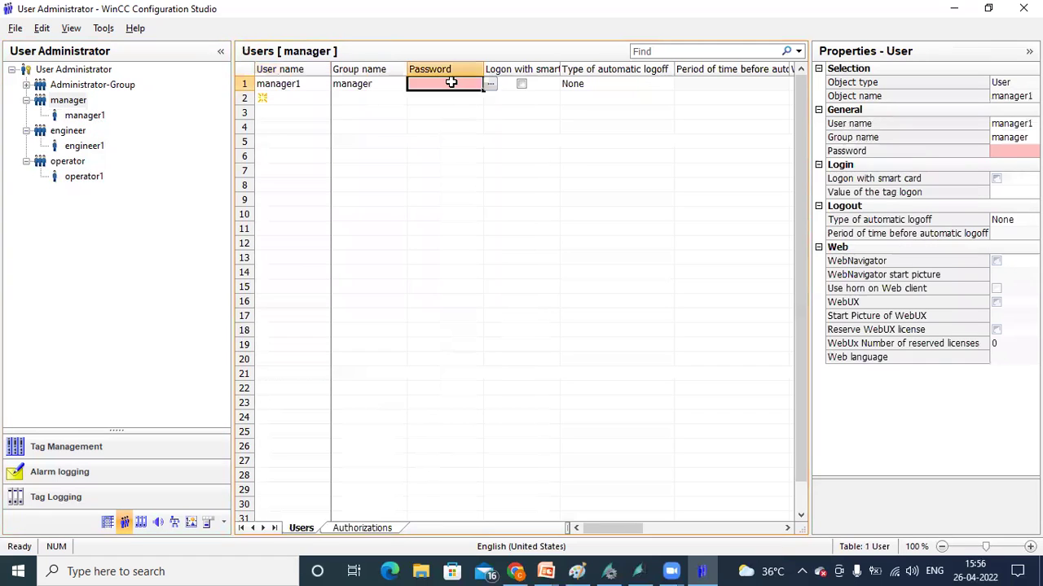
pyautogui.click(491, 86)
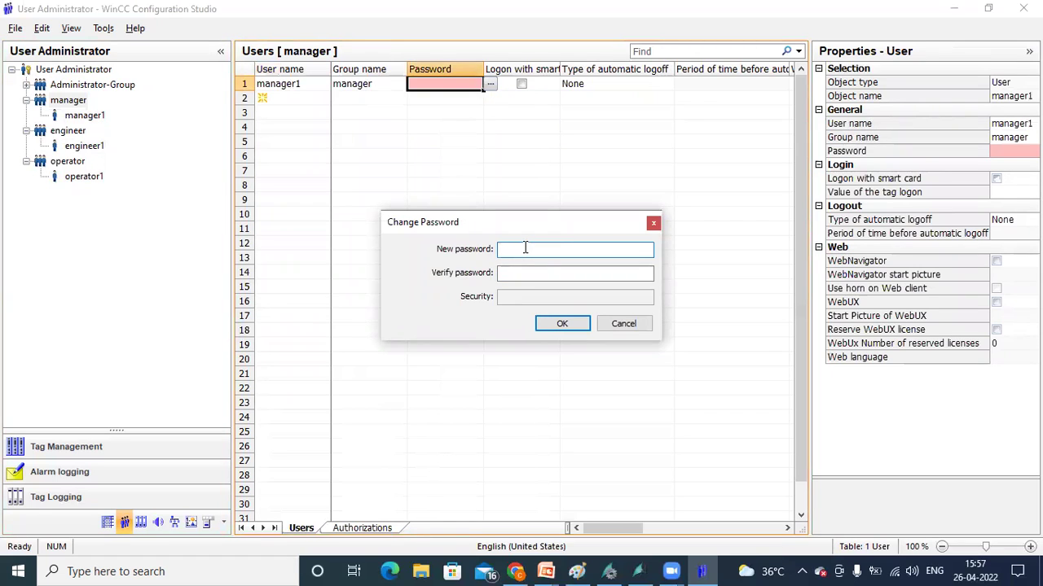
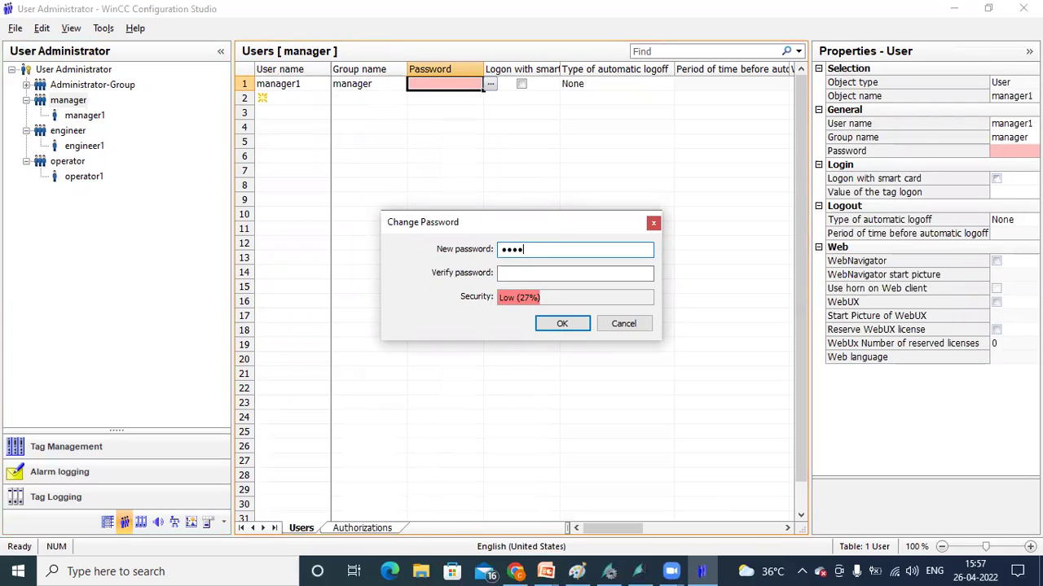
pyautogui.click(506, 273)
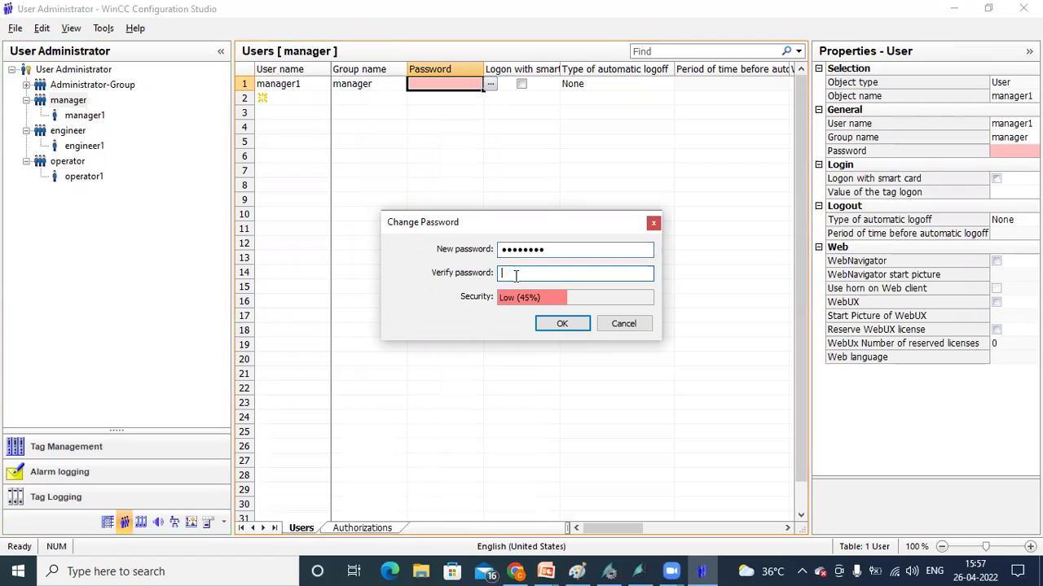
pyautogui.click(548, 254)
pyautogui.write('@')
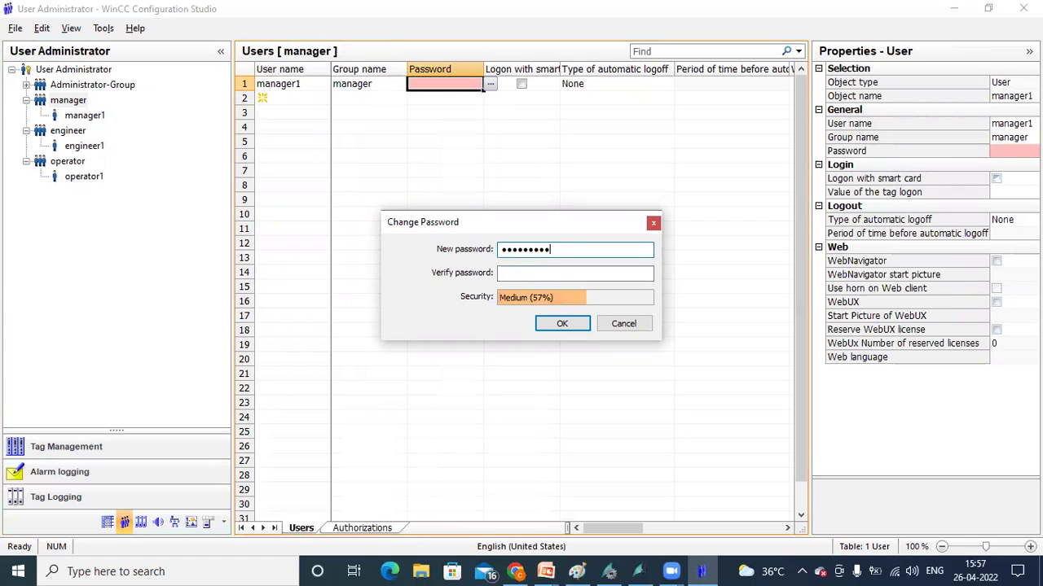
pyautogui.click(552, 272)
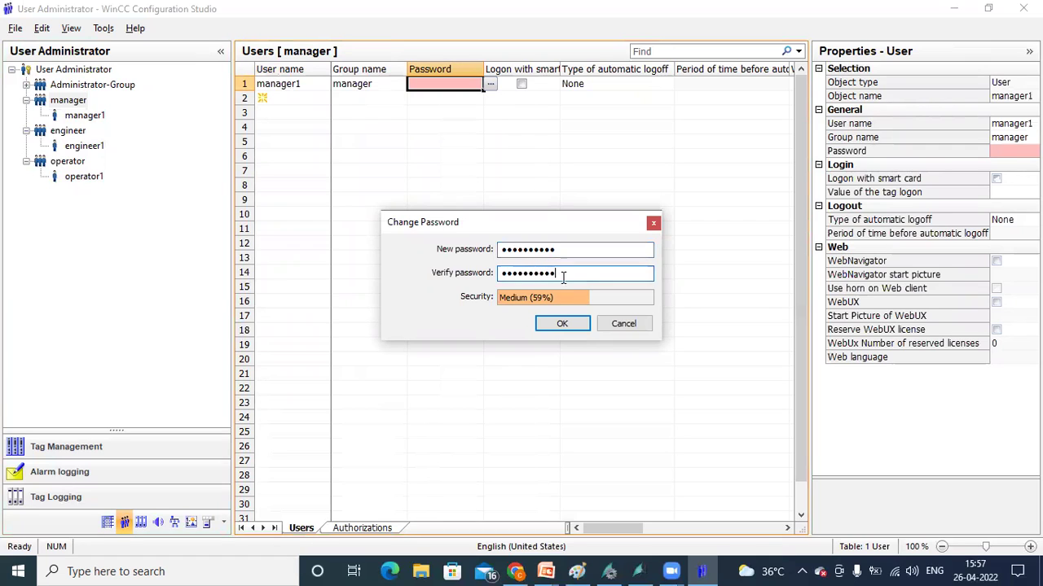
pyautogui.click(560, 323)
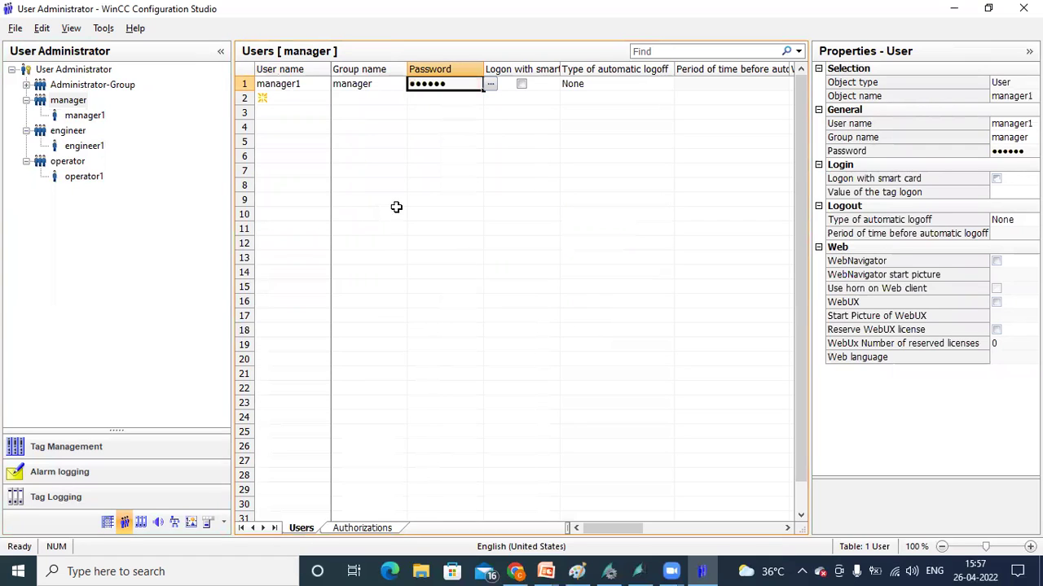
# Set and confirm a password for user engineer1 in the engineer group
pyautogui.click(69, 131)
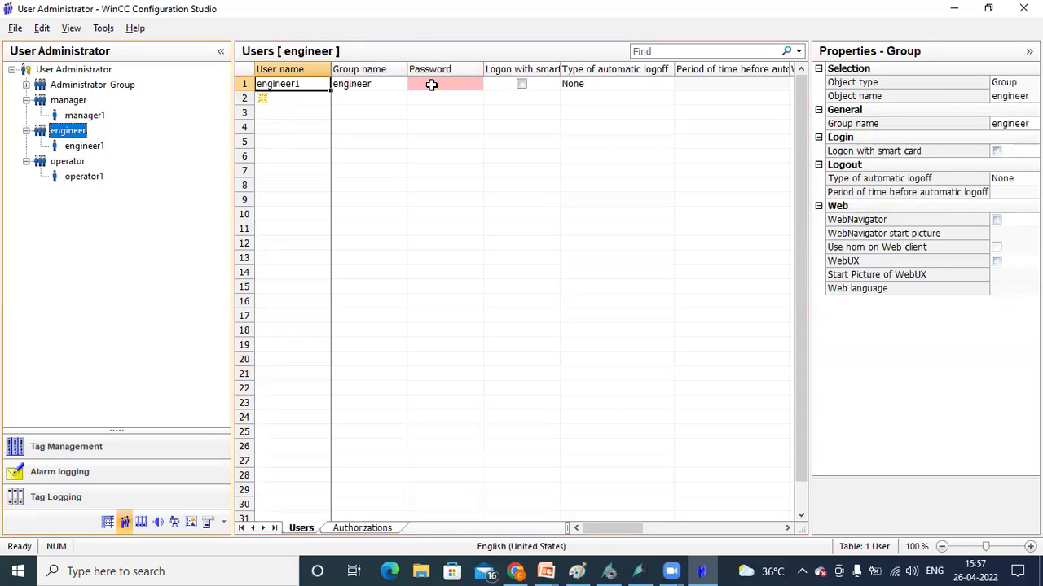
pyautogui.click(433, 84)
pyautogui.click(490, 84)
pyautogui.press('Tab')
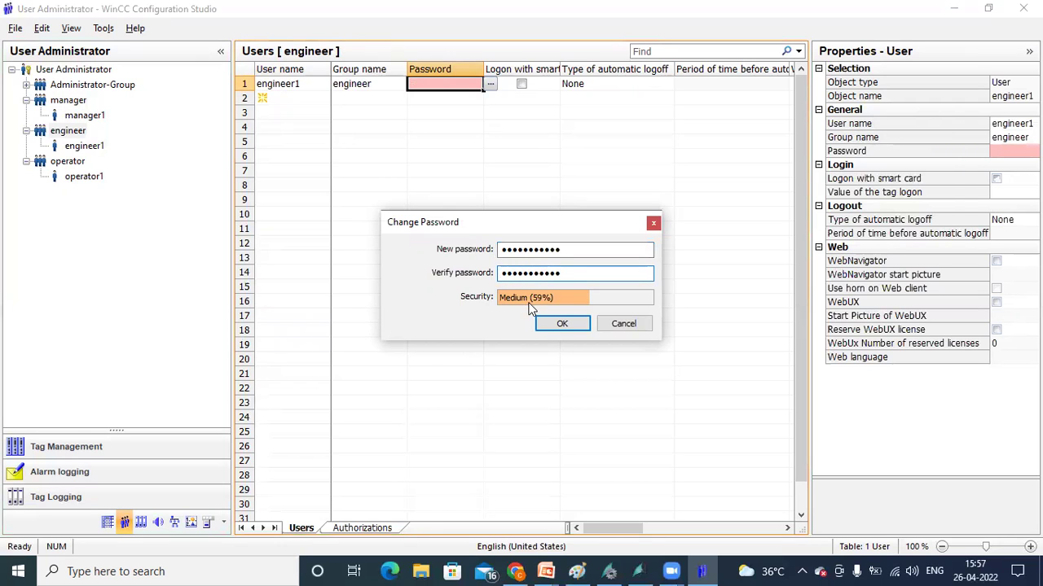
pyautogui.click(559, 323)
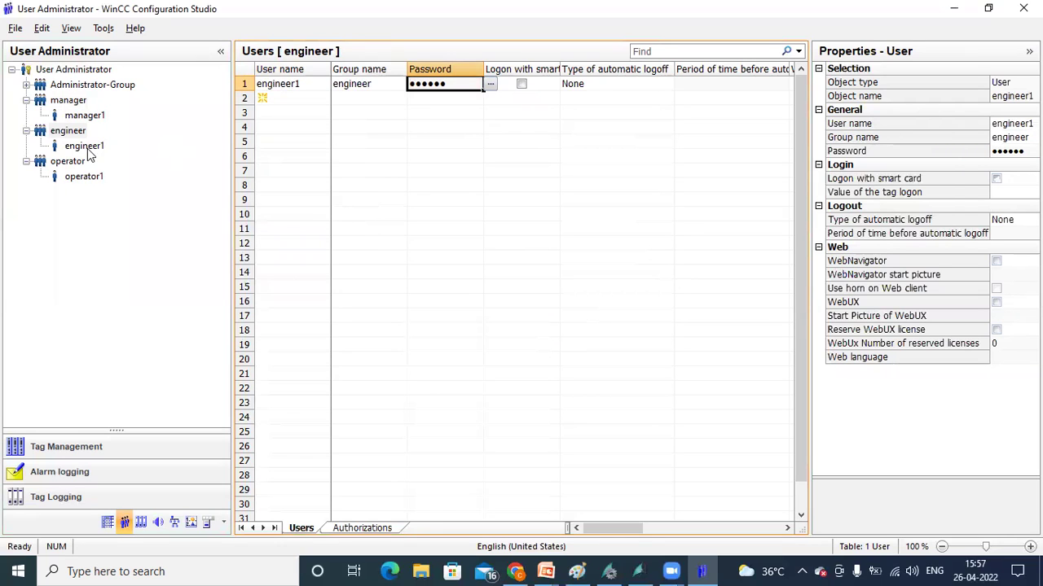
pyautogui.click(84, 176)
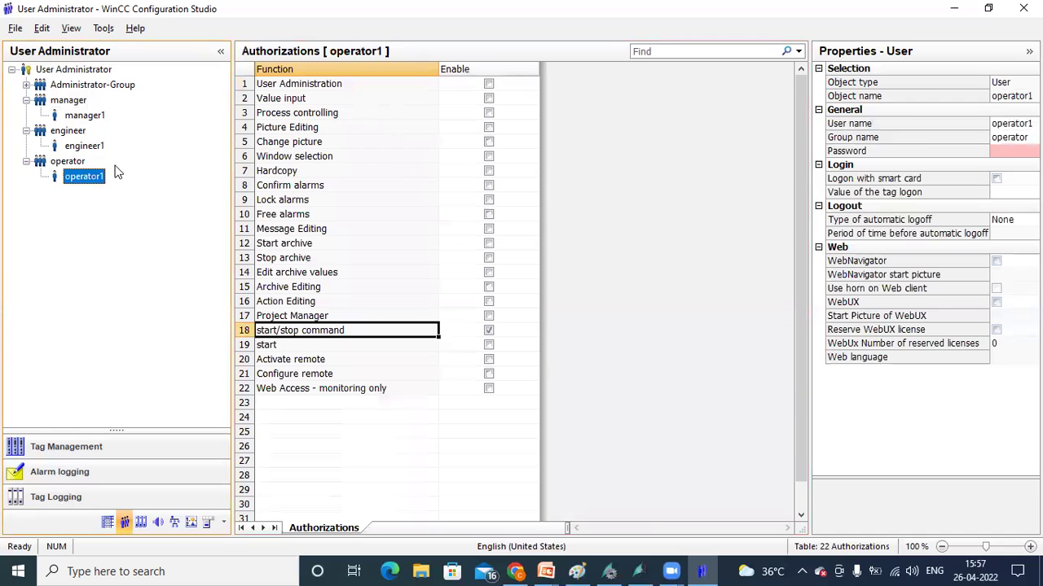
# Set and confirm a password for user operator1 in the operator group
pyautogui.click(67, 162)
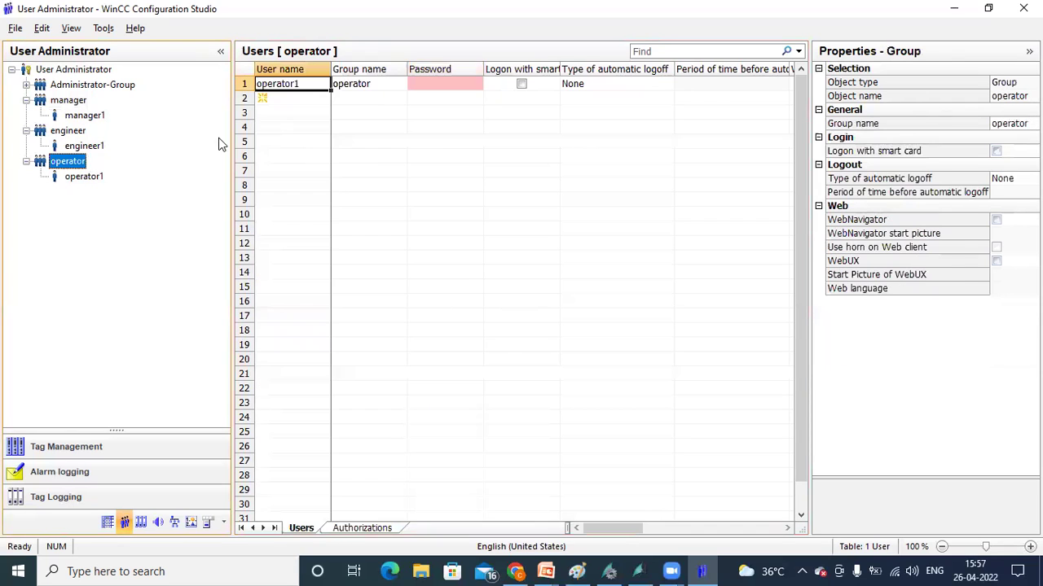
pyautogui.click(435, 82)
pyautogui.click(491, 85)
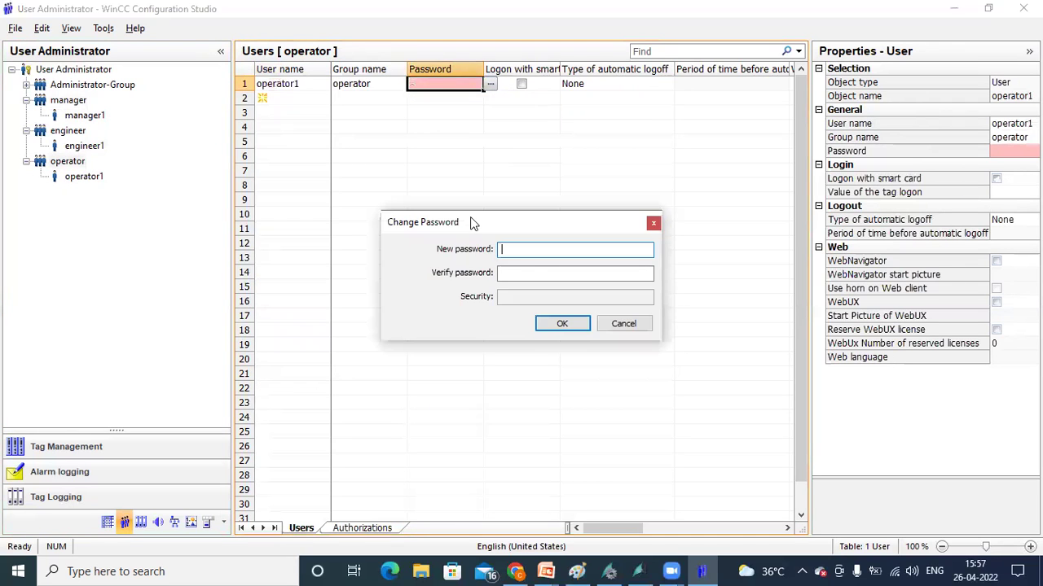
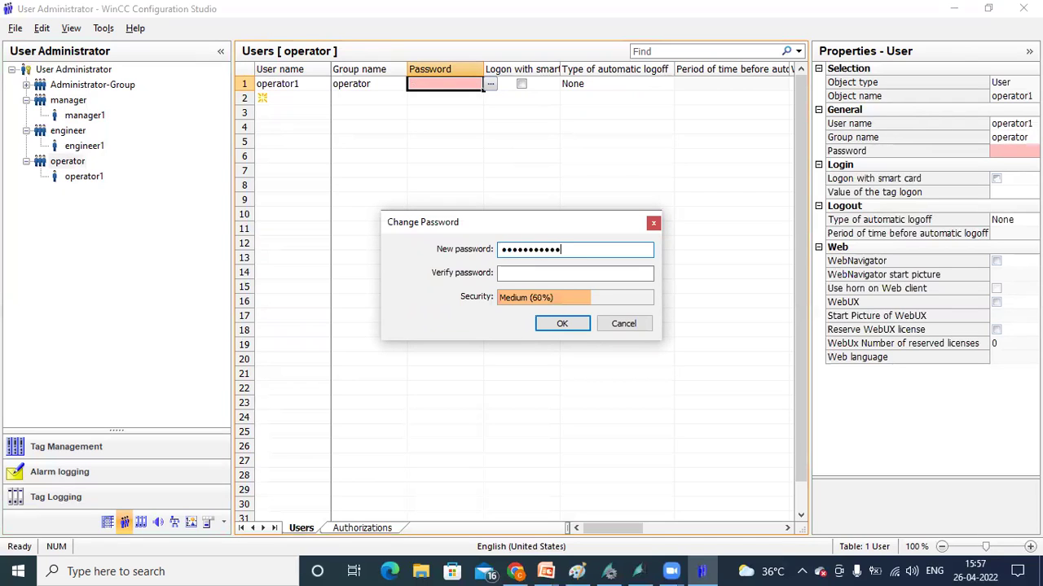
pyautogui.press('Tab')
pyautogui.write('1')
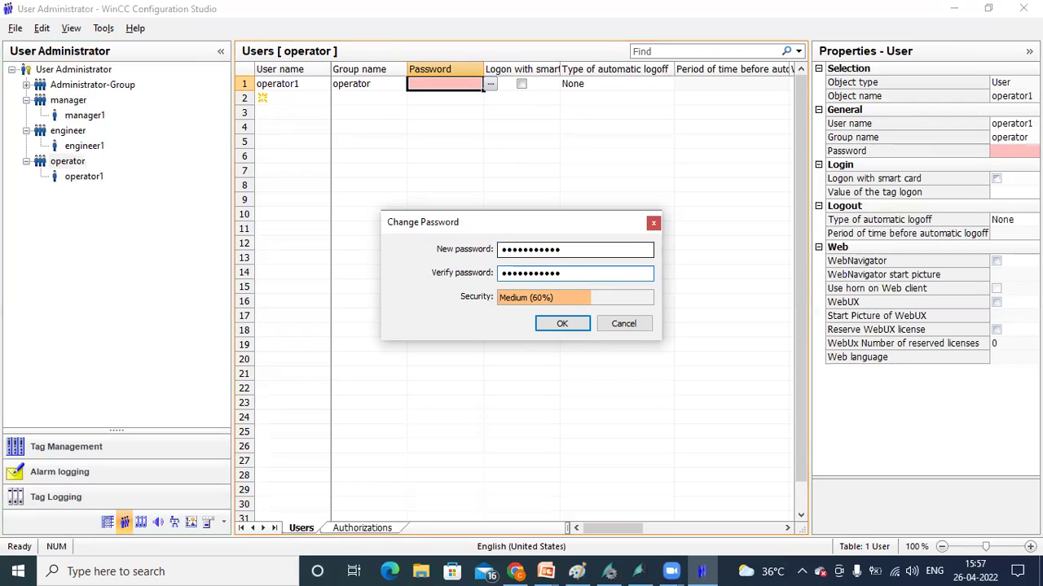
pyautogui.click(560, 323)
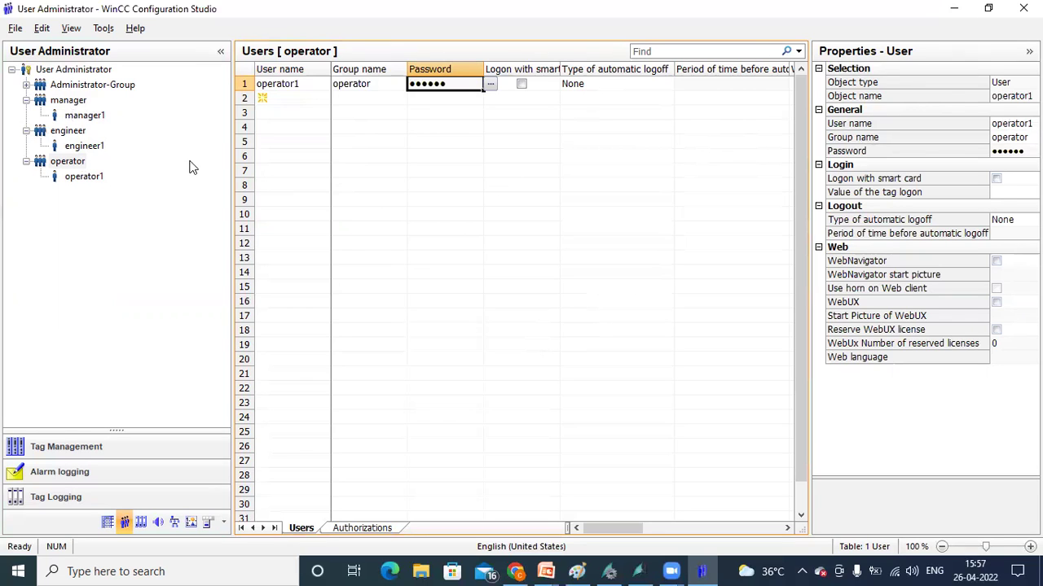
pyautogui.click(14, 29)
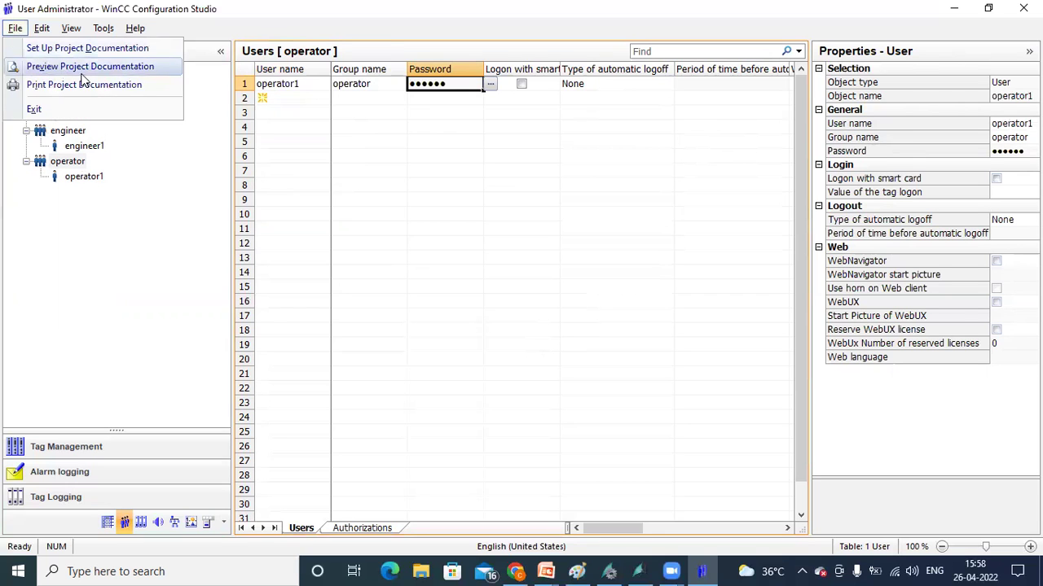
# Open buttons.Pdl in Graphics Designer from WinCC Explorer's picture list
pyautogui.click(955, 10)
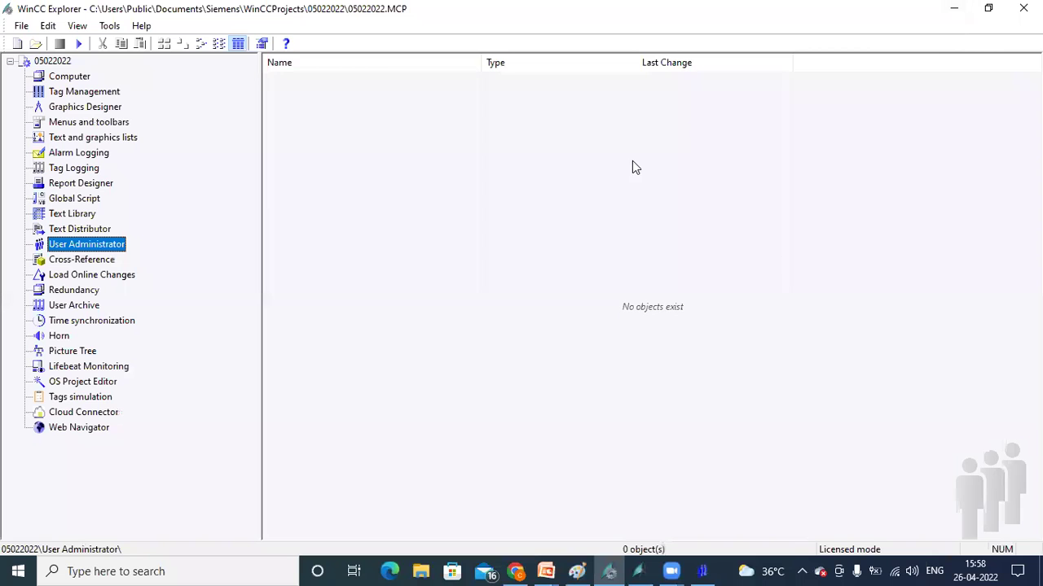
pyautogui.click(91, 111)
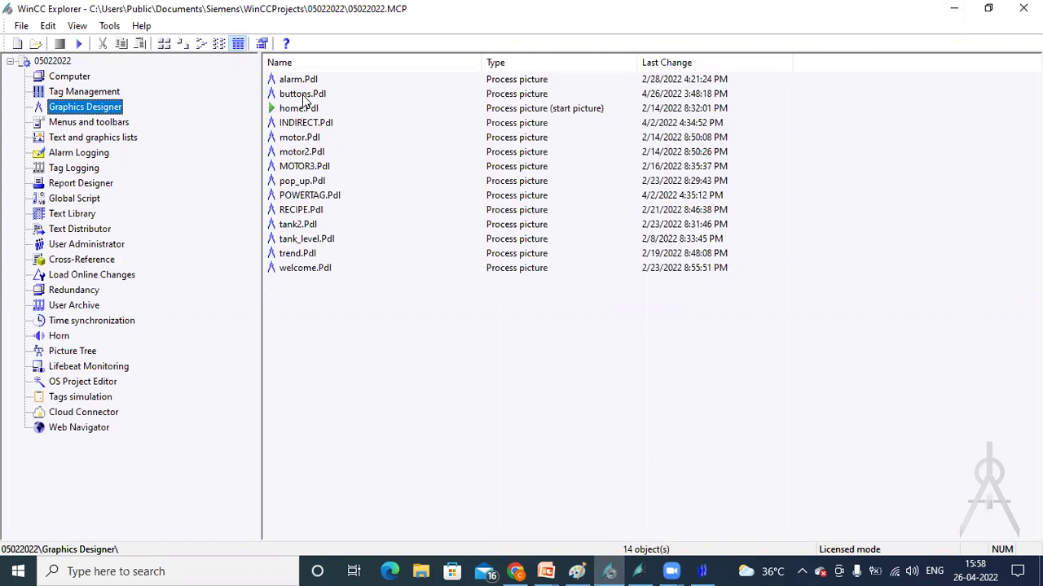
pyautogui.doubleClick(308, 95)
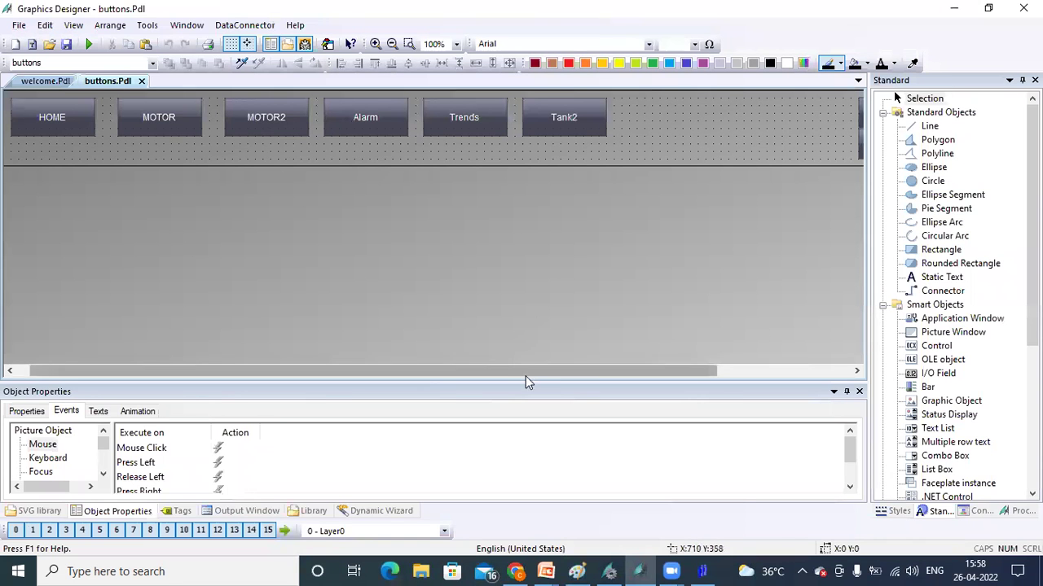
pyautogui.moveTo(526, 370); pyautogui.dragTo(706, 300)
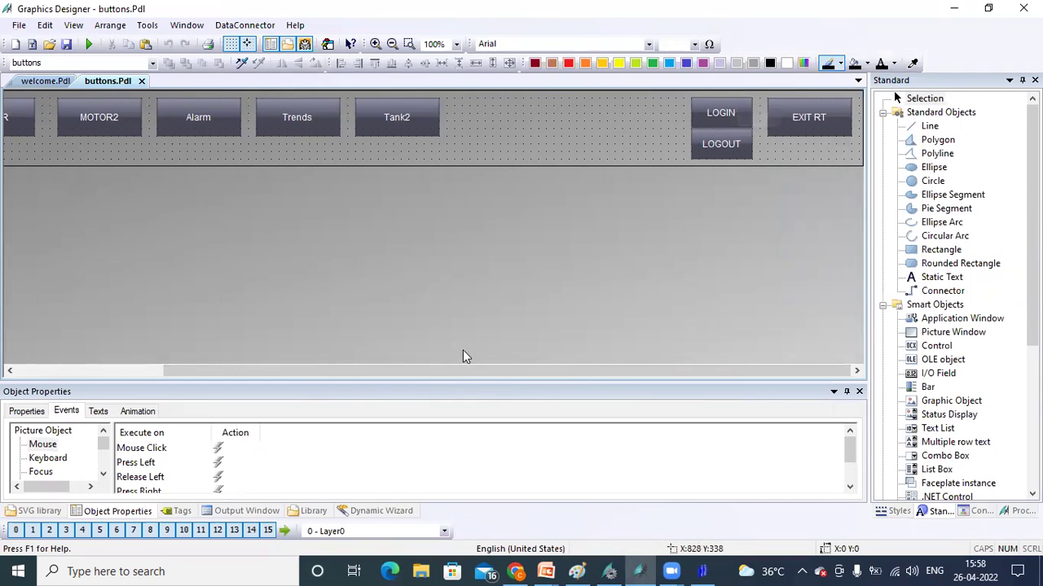
pyautogui.moveTo(521, 370); pyautogui.dragTo(327, 363)
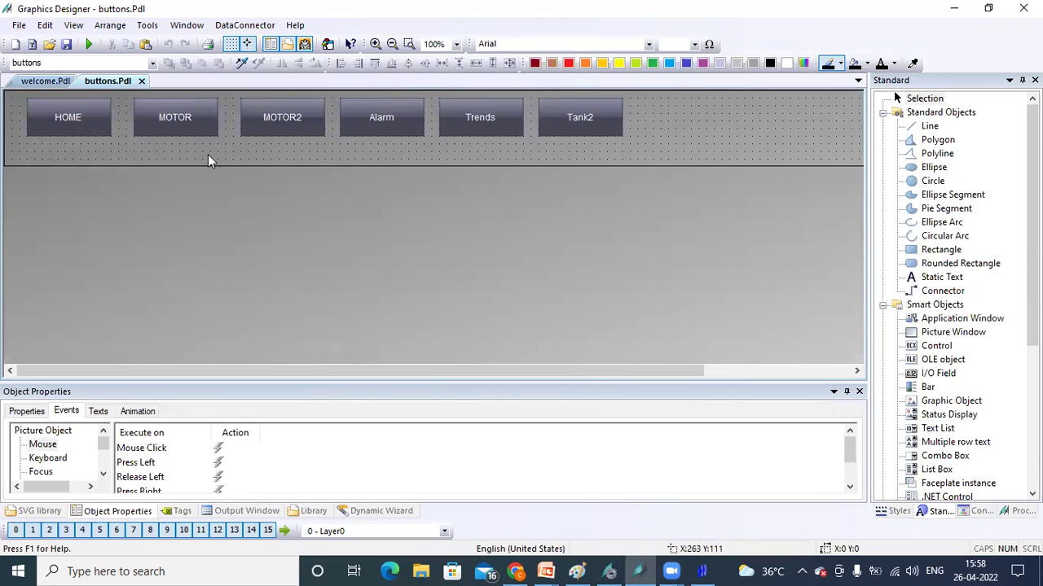
# Select the MOTOR button, keeping its Press Left action after cancelling its deletion
pyautogui.click(196, 114)
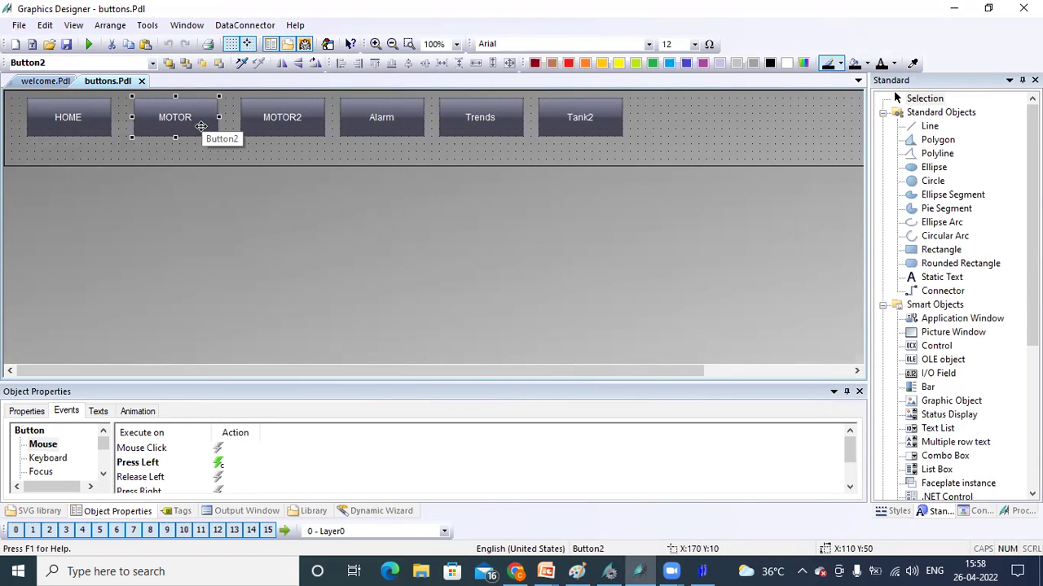
pyautogui.rightClick(219, 463)
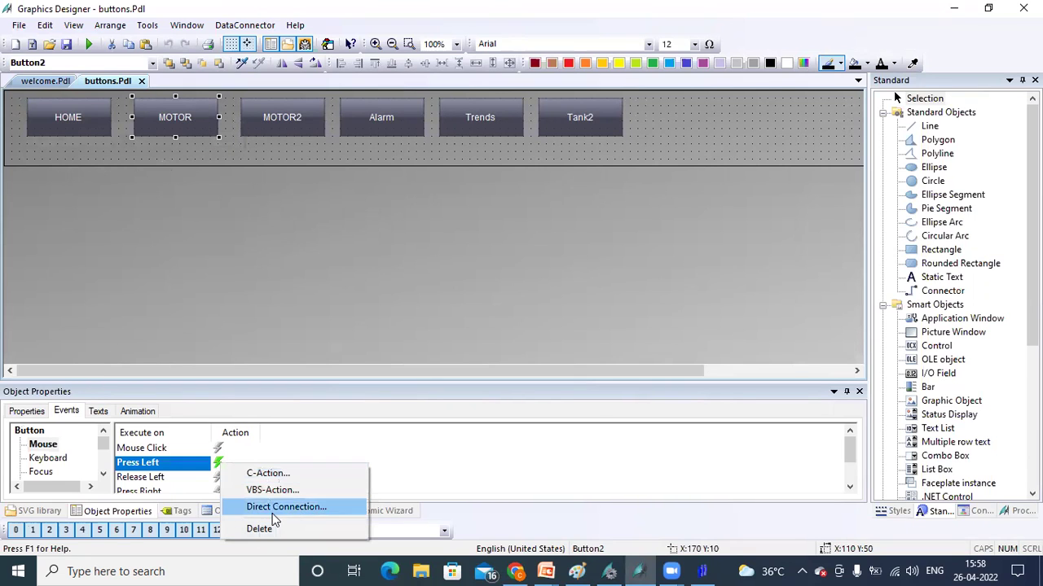
pyautogui.click(272, 529)
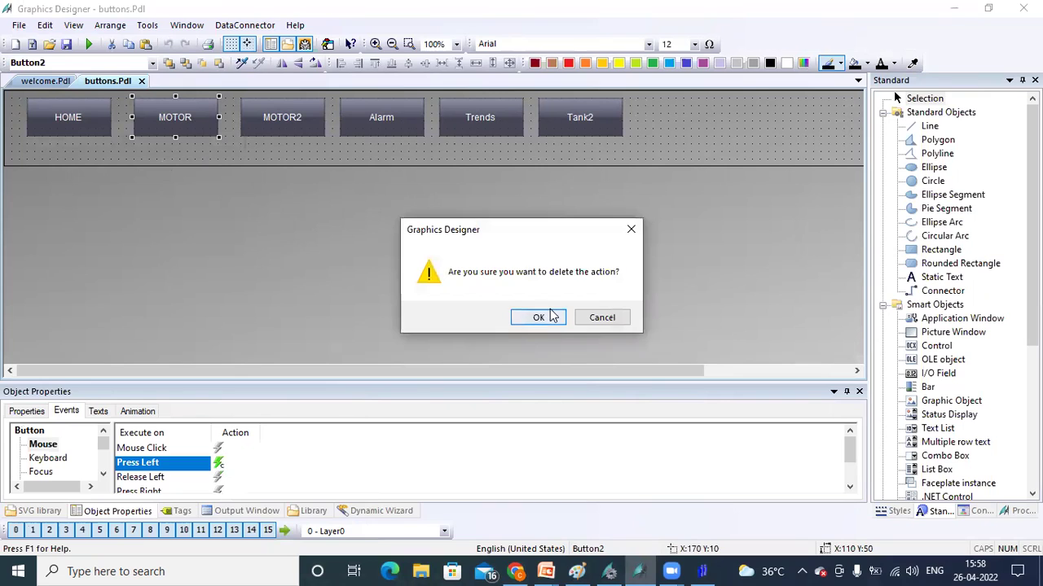
pyautogui.click(596, 320)
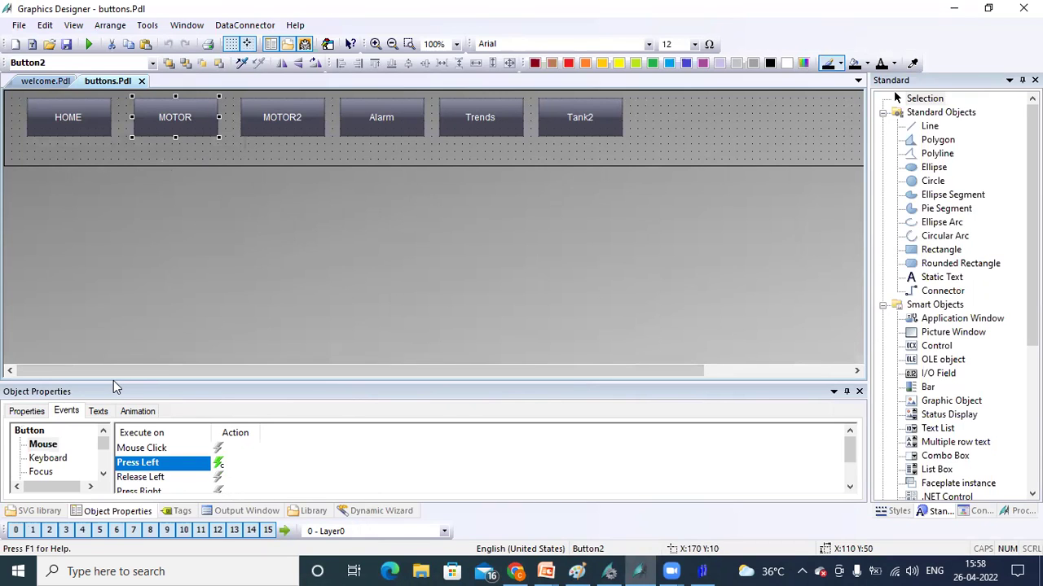
# Open the Authorization attribute under MOTOR's Miscellaneous properties
pyautogui.moveTo(125, 381); pyautogui.dragTo(125, 304)
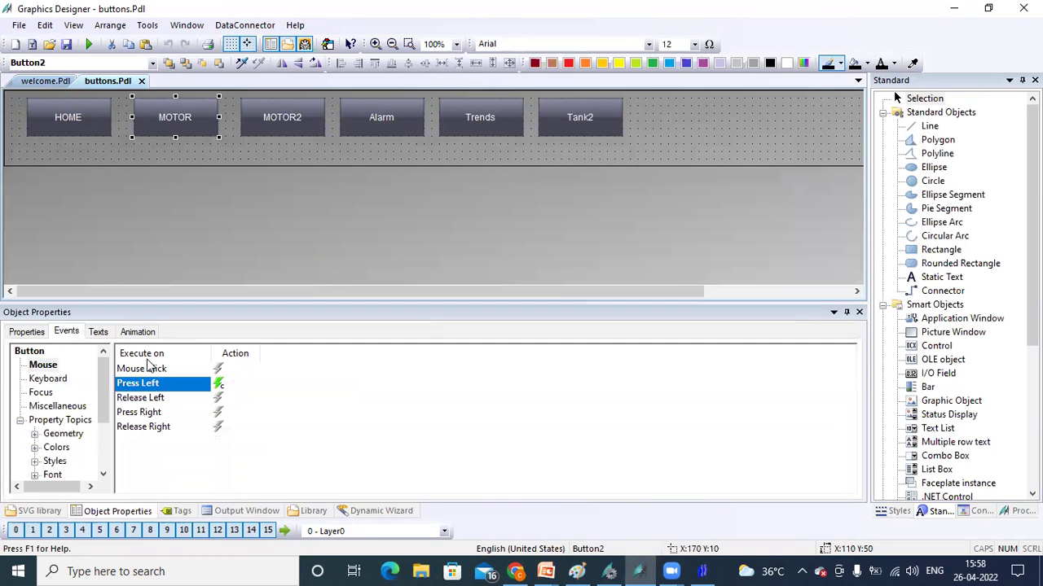
pyautogui.click(27, 332)
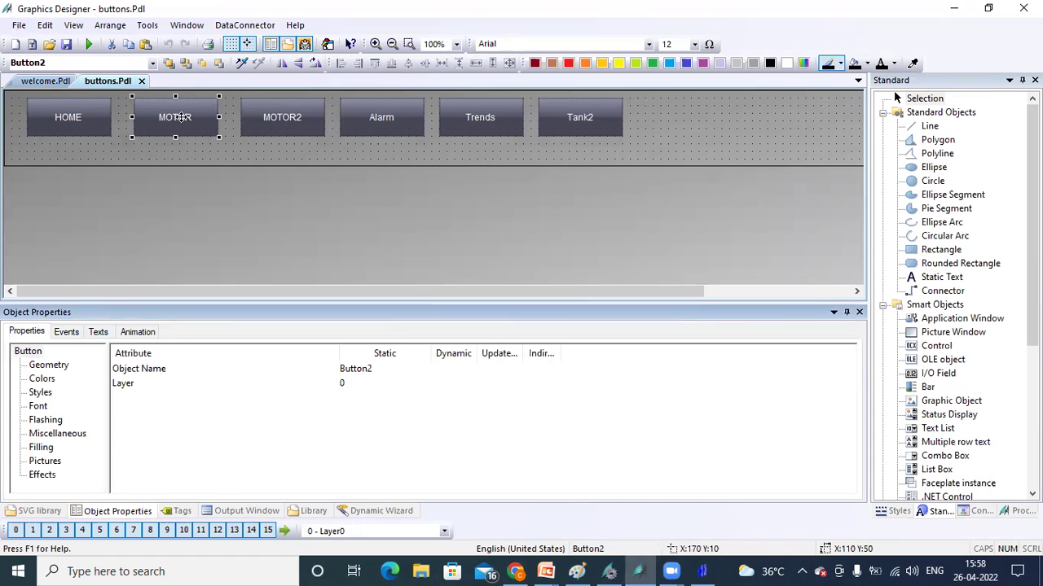
pyautogui.click(79, 437)
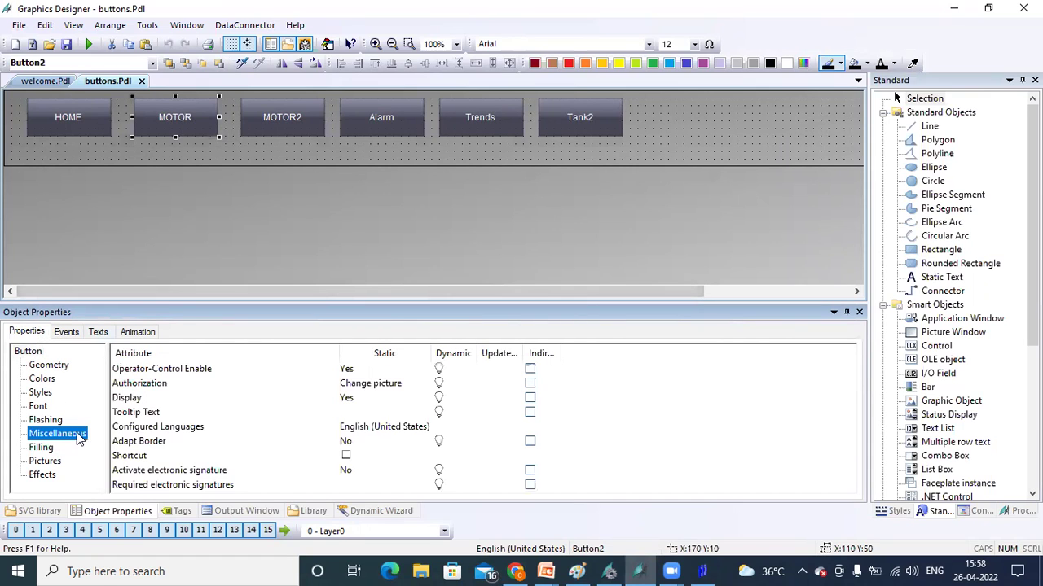
pyautogui.click(143, 389)
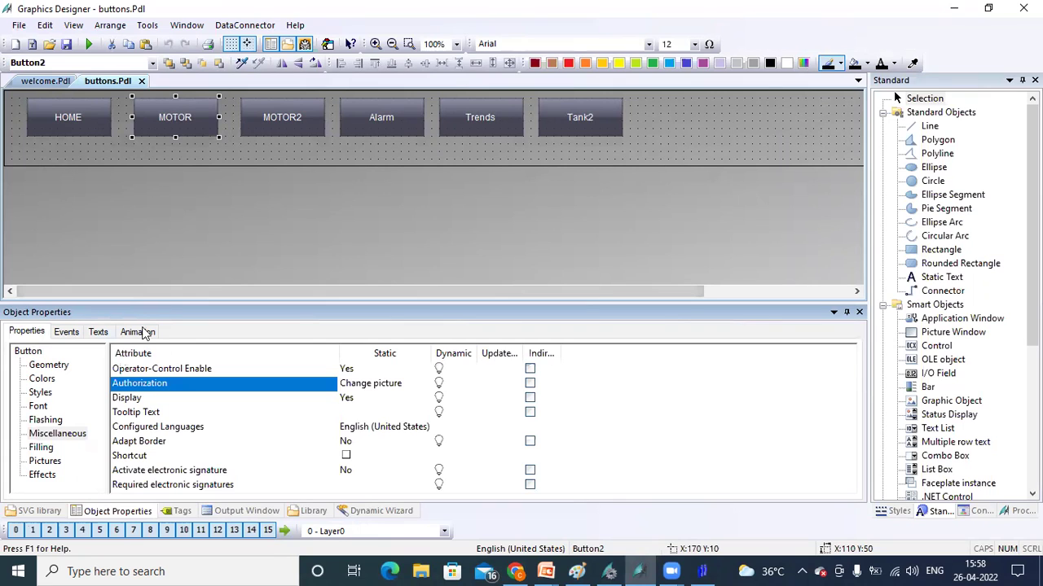
pyautogui.doubleClick(389, 388)
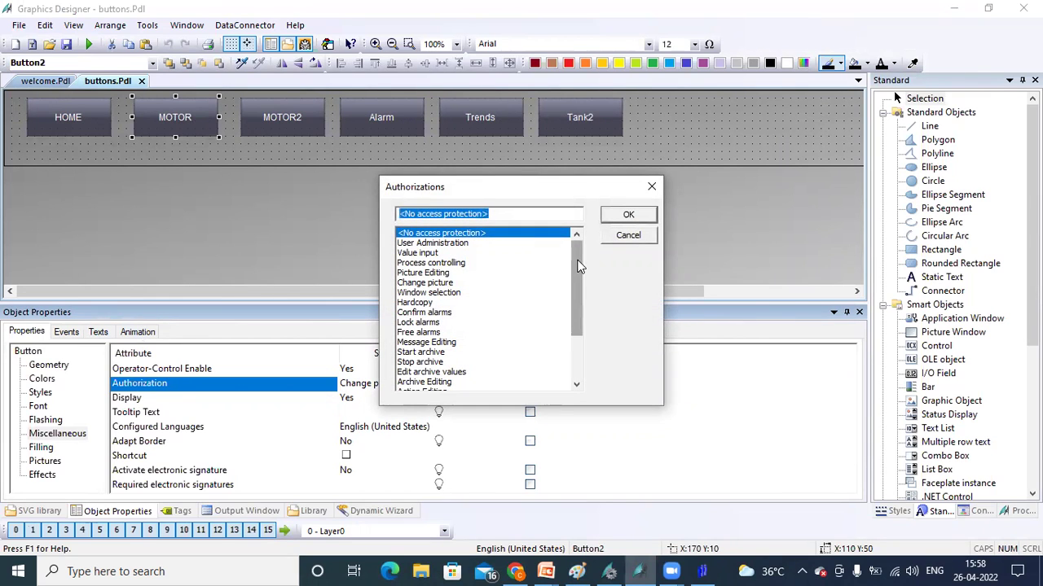
# Choose Change picture as the MOTOR button's required authorization
pyautogui.scroll(-2, 575, 281)
pyautogui.scroll(2, 571, 270)
pyautogui.scroll(-1, 570, 266)
pyautogui.scroll(-1, 571, 277)
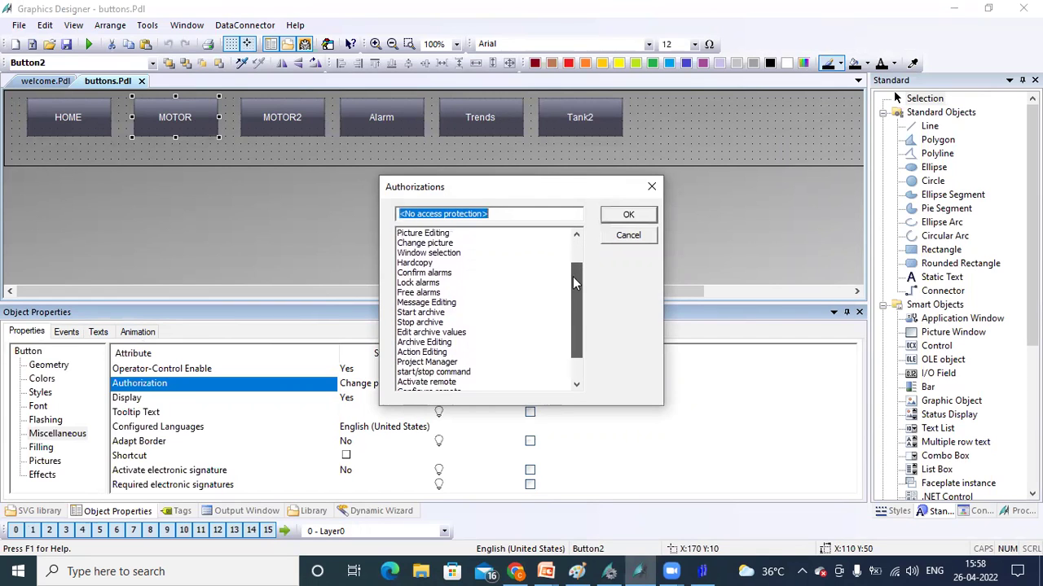
pyautogui.scroll(2, 570, 260)
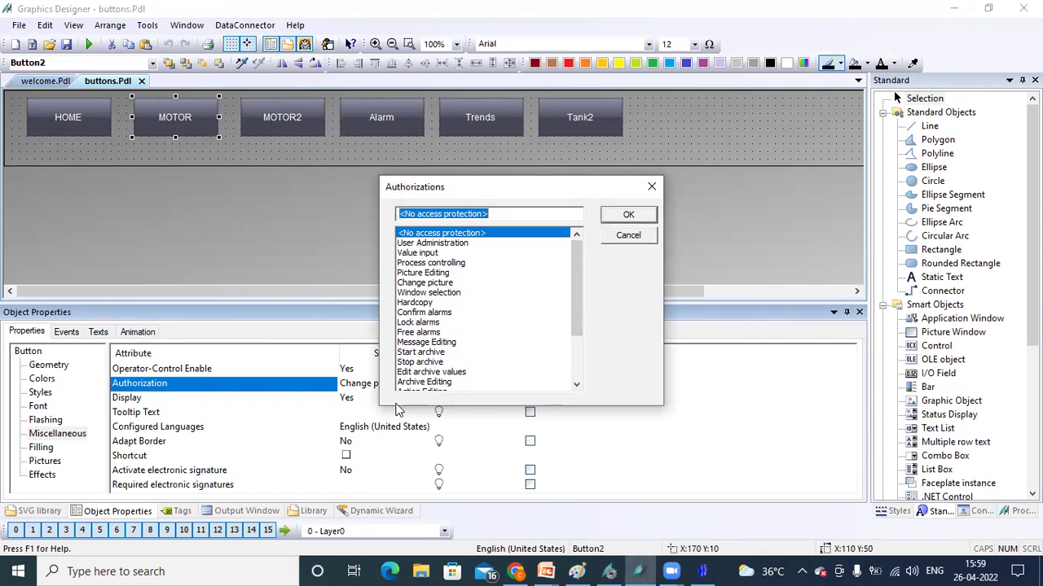
pyautogui.click(446, 282)
pyautogui.click(627, 215)
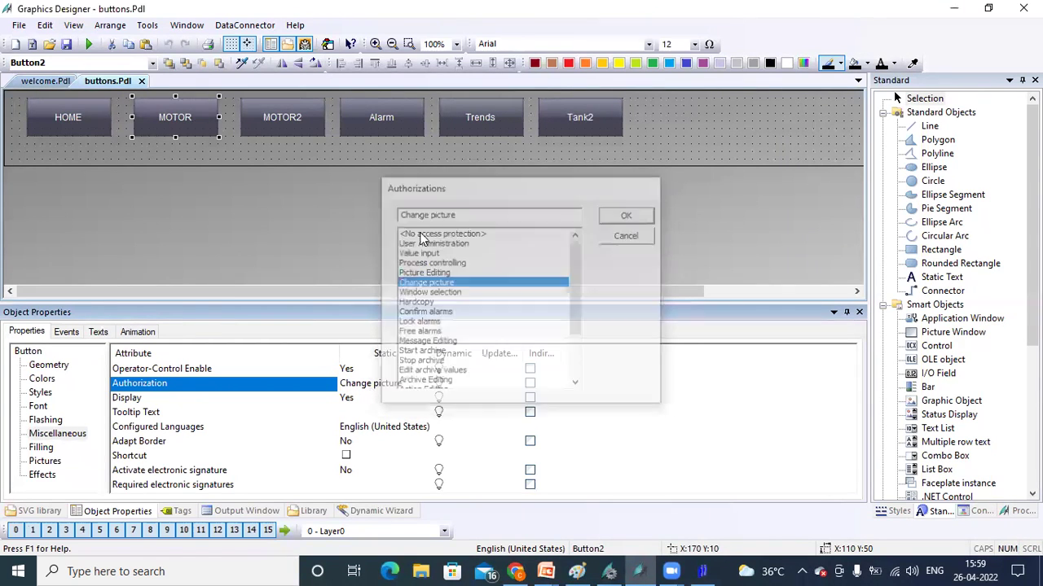
pyautogui.click(294, 118)
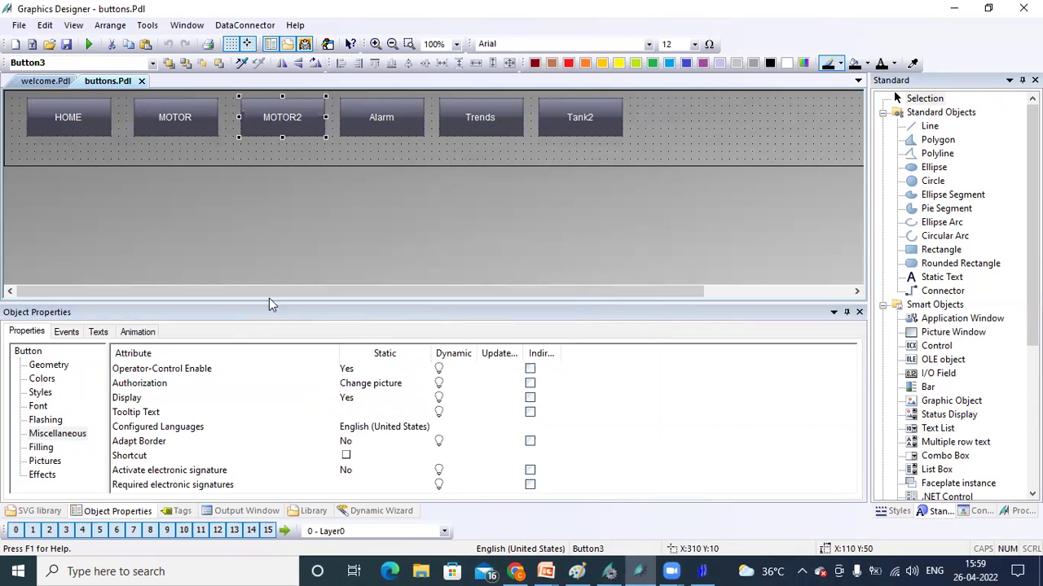
# Verify MOTOR2, Alarm, Trends and Tank2 each require Change picture authorization
pyautogui.click(162, 383)
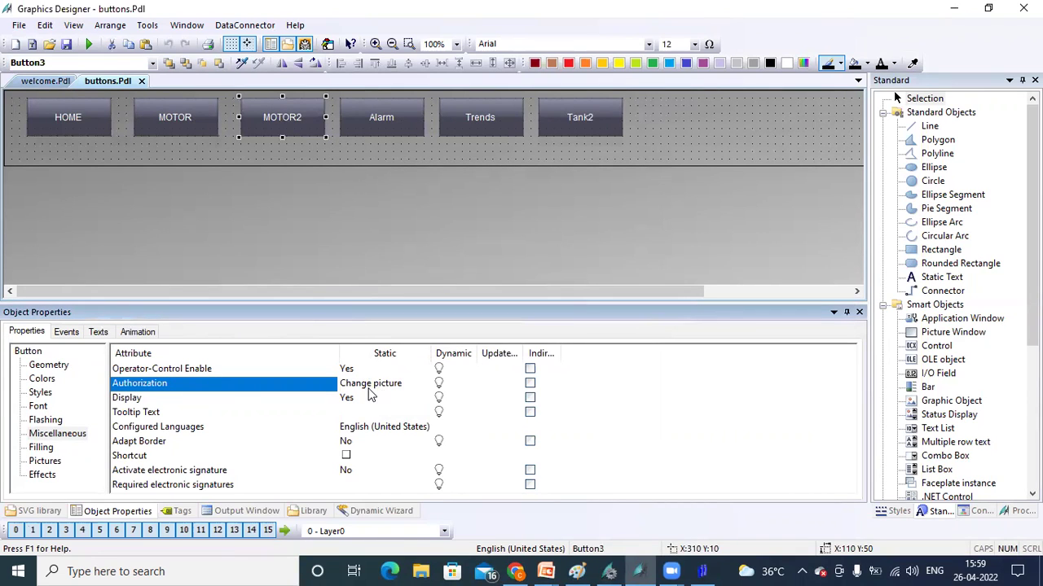
pyautogui.click(404, 109)
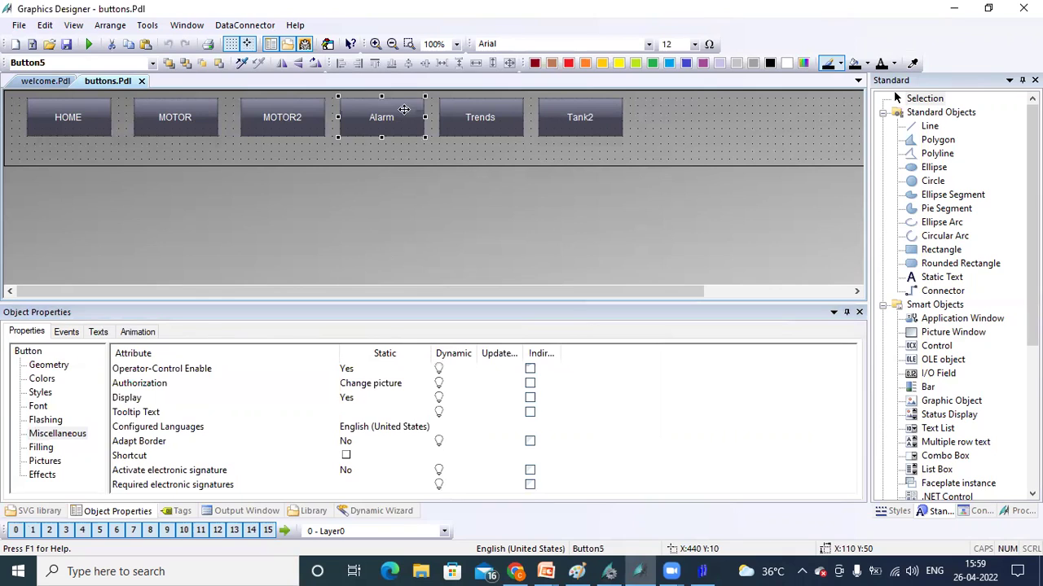
pyautogui.click(489, 119)
pyautogui.click(578, 124)
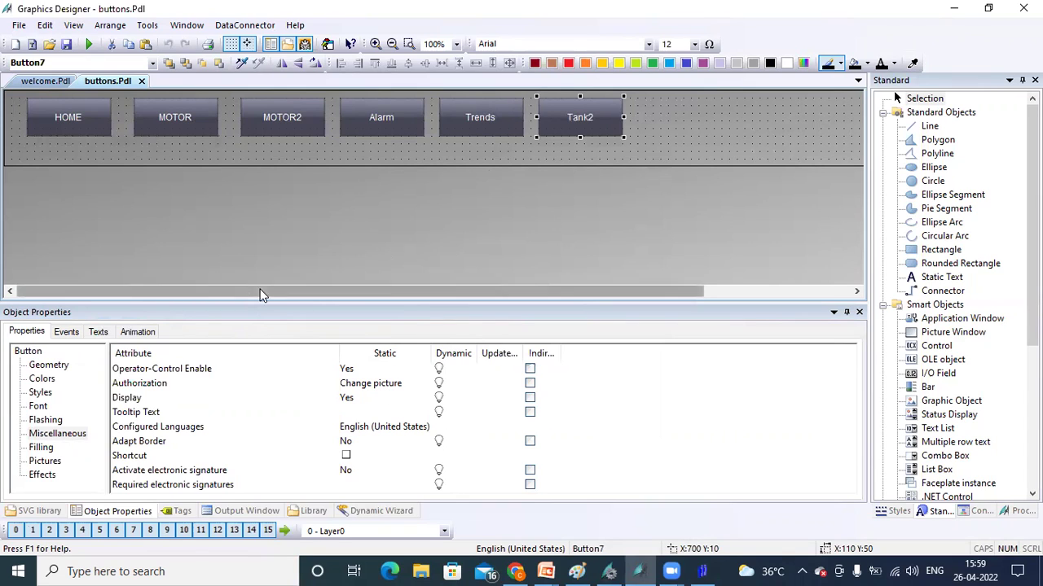
# Save buttons.Pdl and return to WinCC Explorer
pyautogui.click(66, 45)
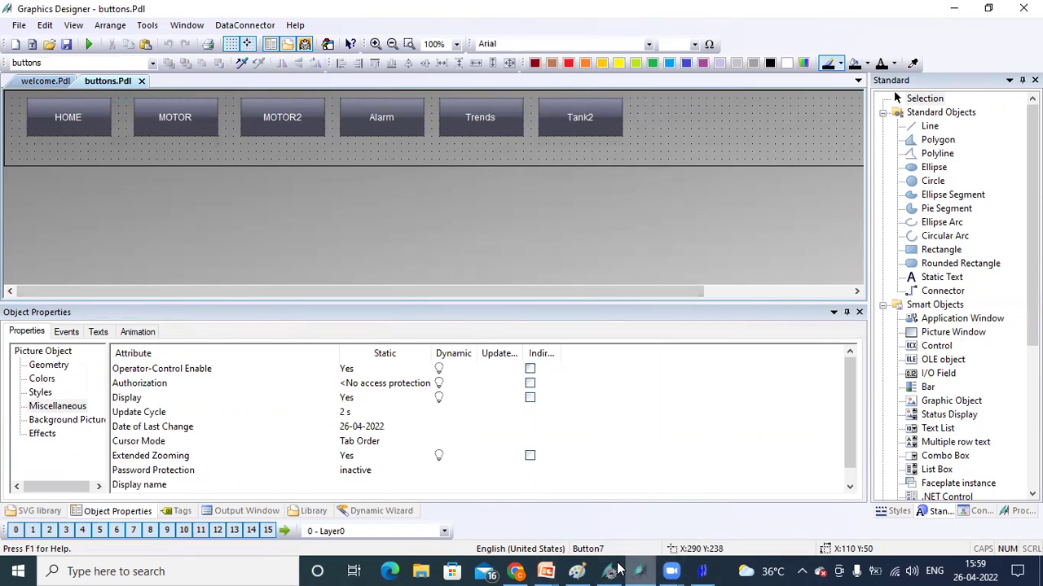
pyautogui.moveTo(616, 571)
pyautogui.click(571, 534)
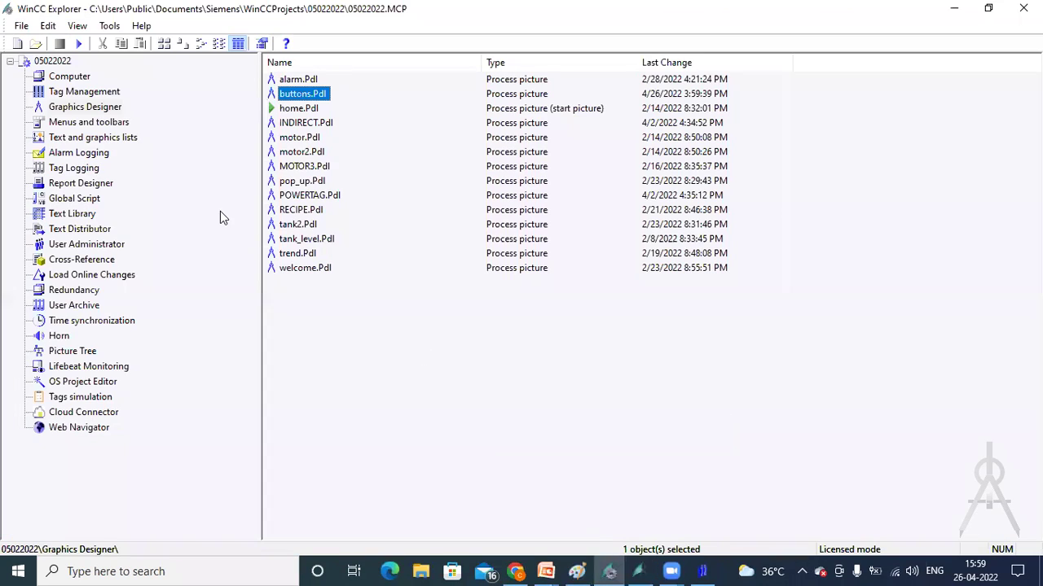
# Open motor.Pdl in Graphics Designer from the process picture list
pyautogui.click(106, 109)
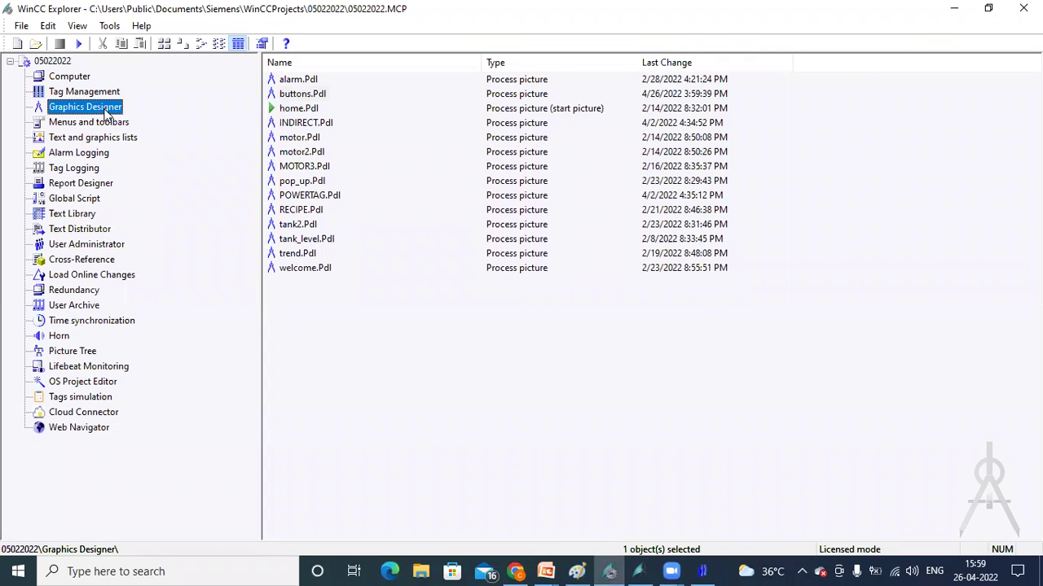
pyautogui.doubleClick(299, 138)
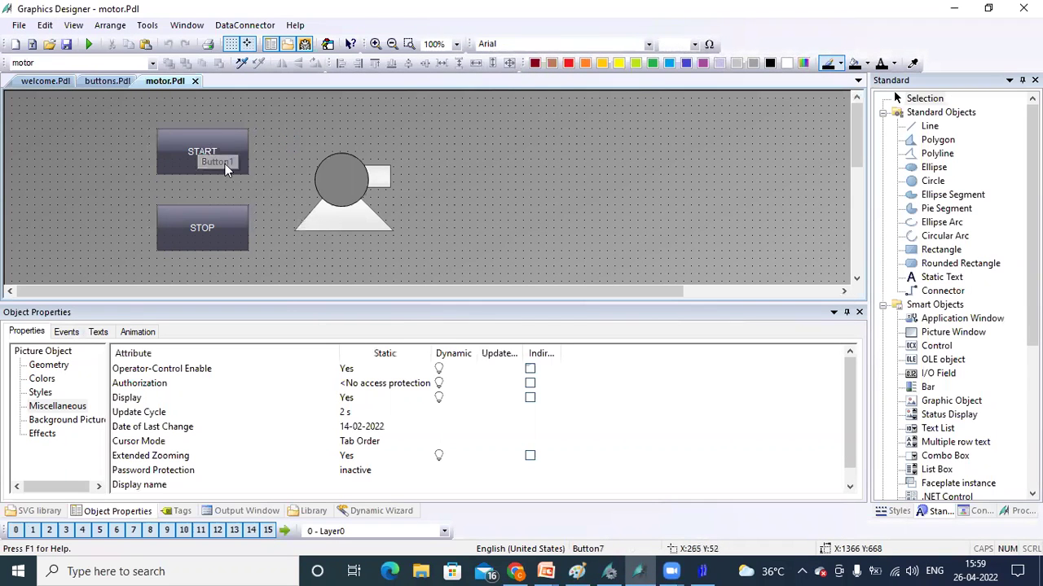
# Set the START button's Authorization to start/stop command
pyautogui.click(205, 166)
pyautogui.click(205, 218)
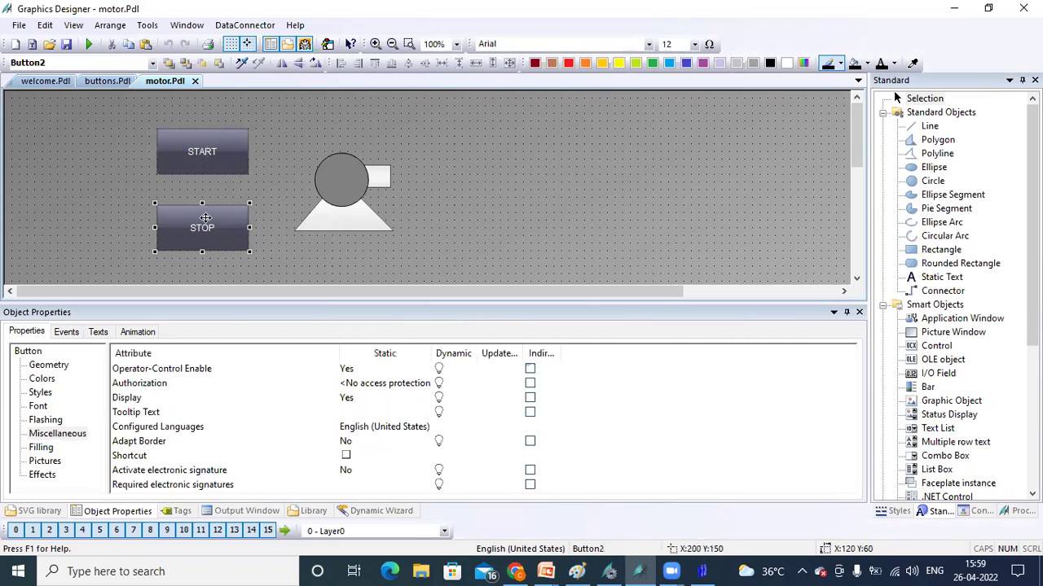
pyautogui.click(210, 147)
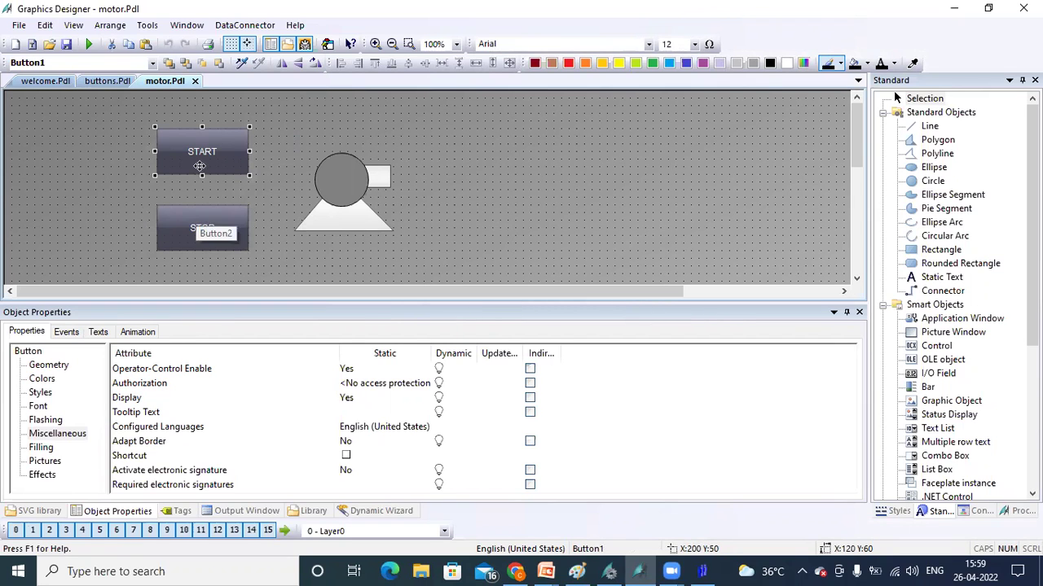
pyautogui.doubleClick(160, 388)
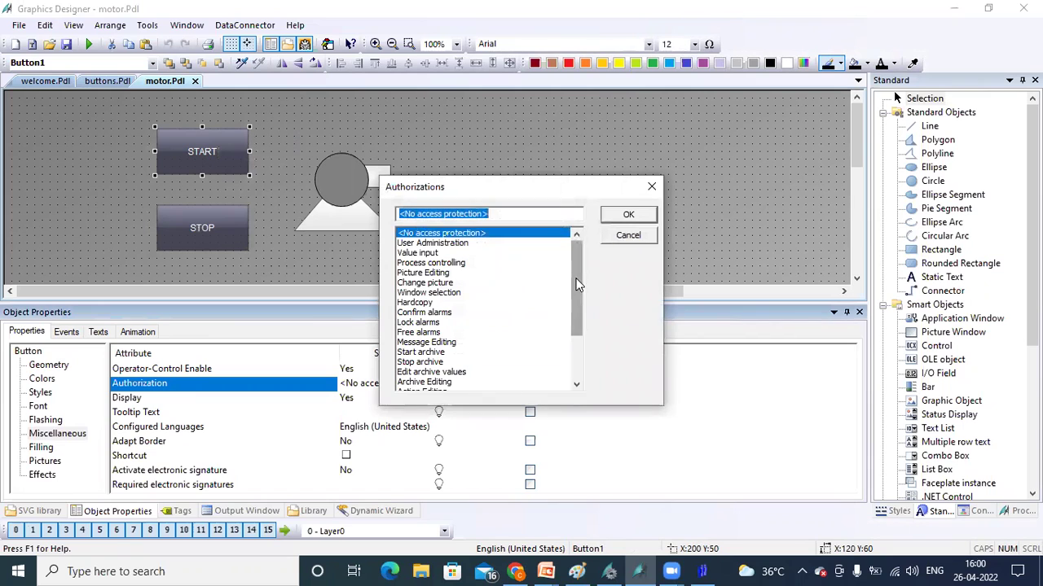
pyautogui.moveTo(576, 286); pyautogui.dragTo(575, 334)
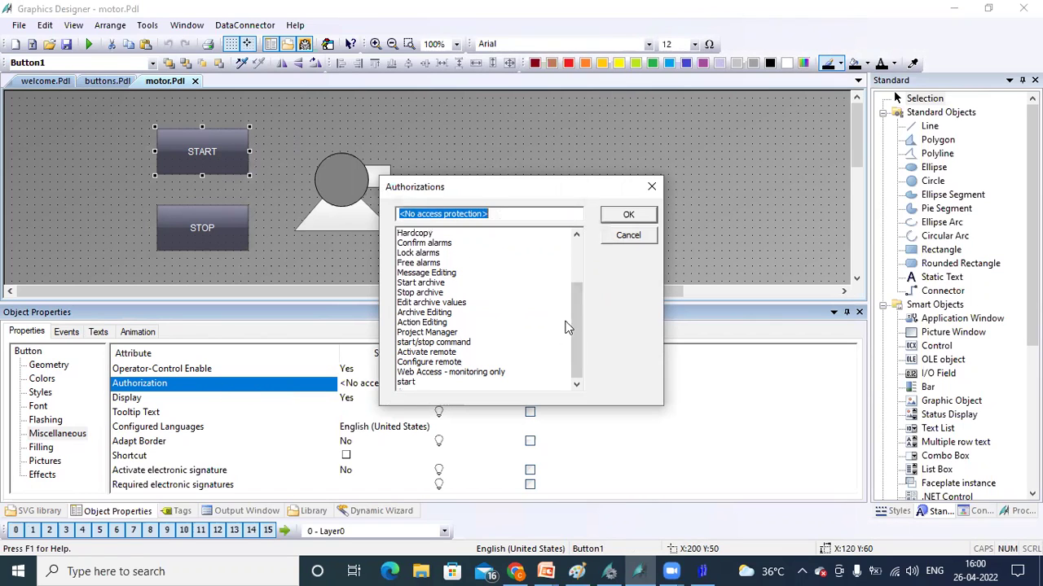
pyautogui.click(444, 344)
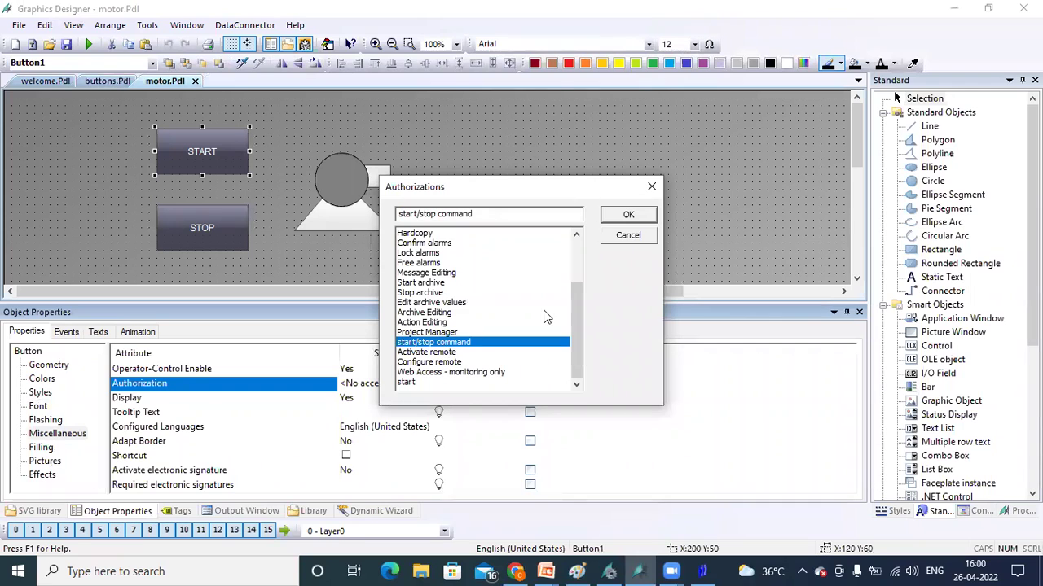
pyautogui.click(632, 216)
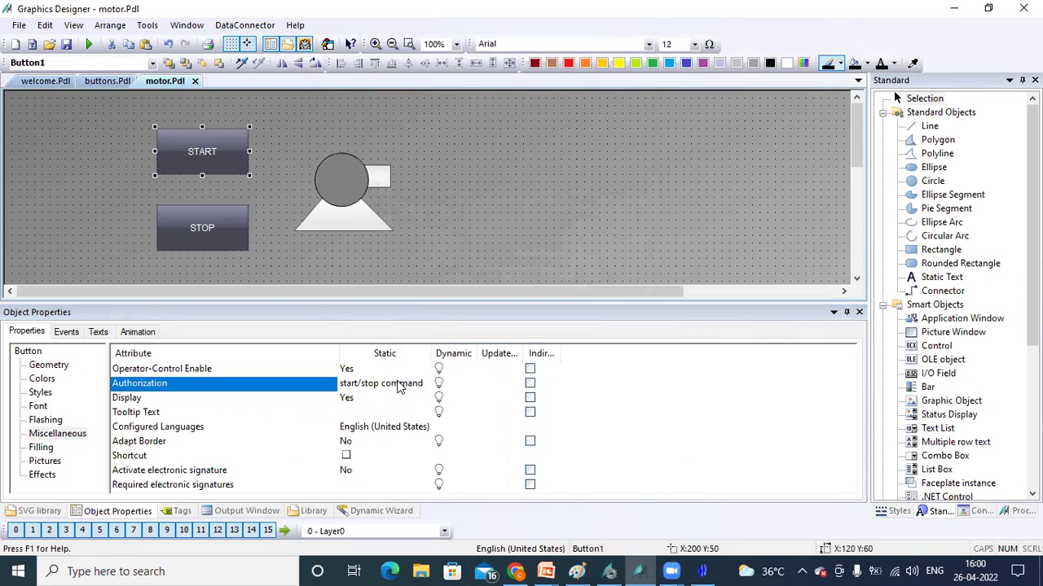
# Set the STOP button's Authorization to start/stop command and save motor.Pdl
pyautogui.click(220, 228)
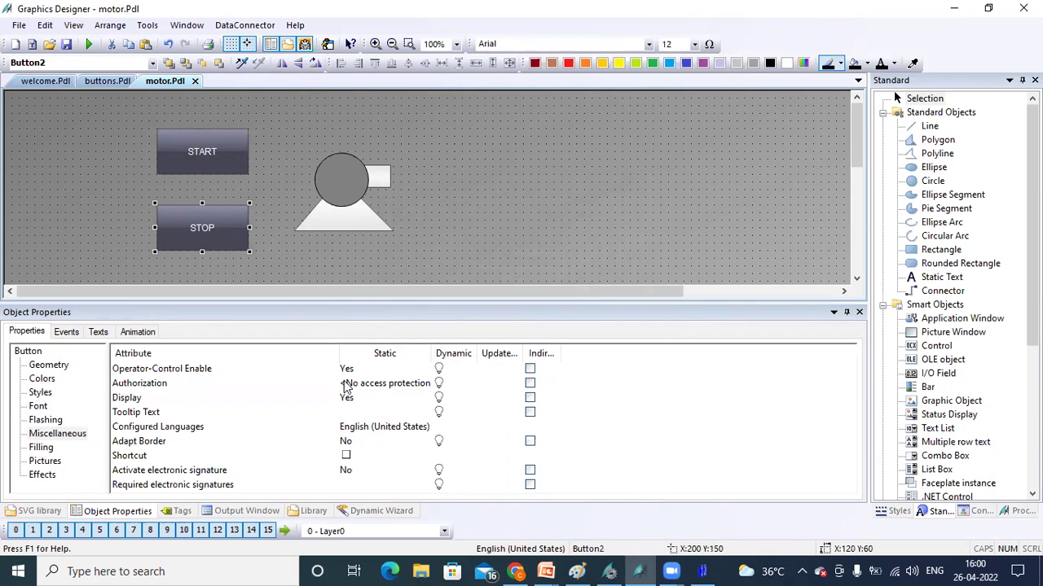
pyautogui.doubleClick(345, 385)
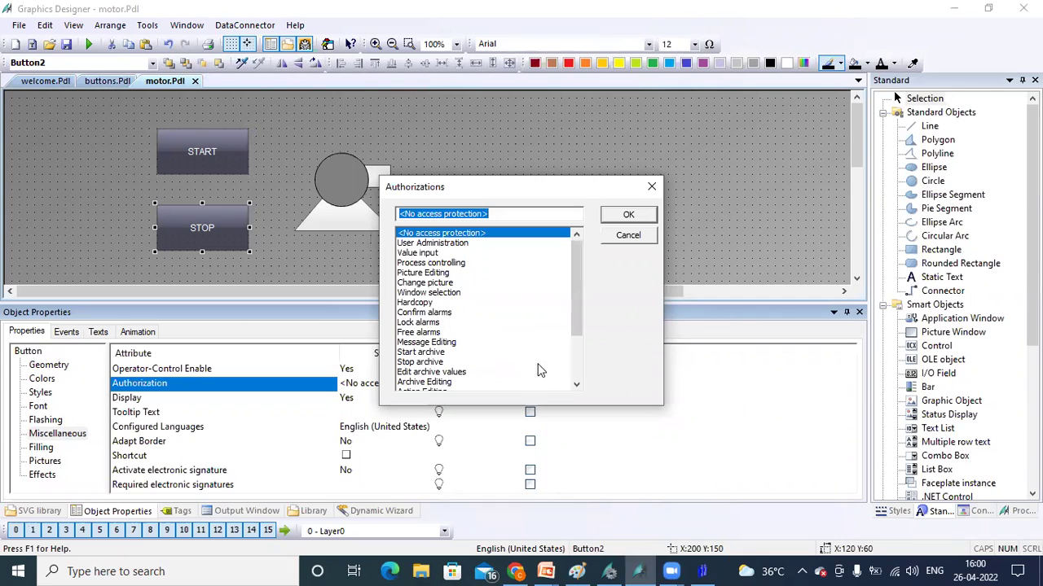
pyautogui.click(576, 384)
pyautogui.click(576, 386)
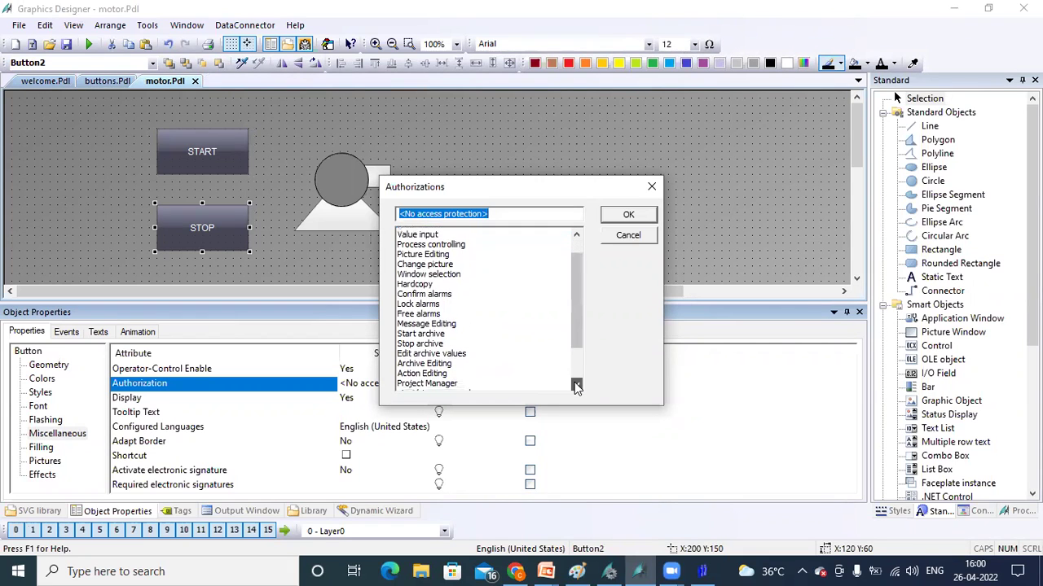
pyautogui.click(447, 343)
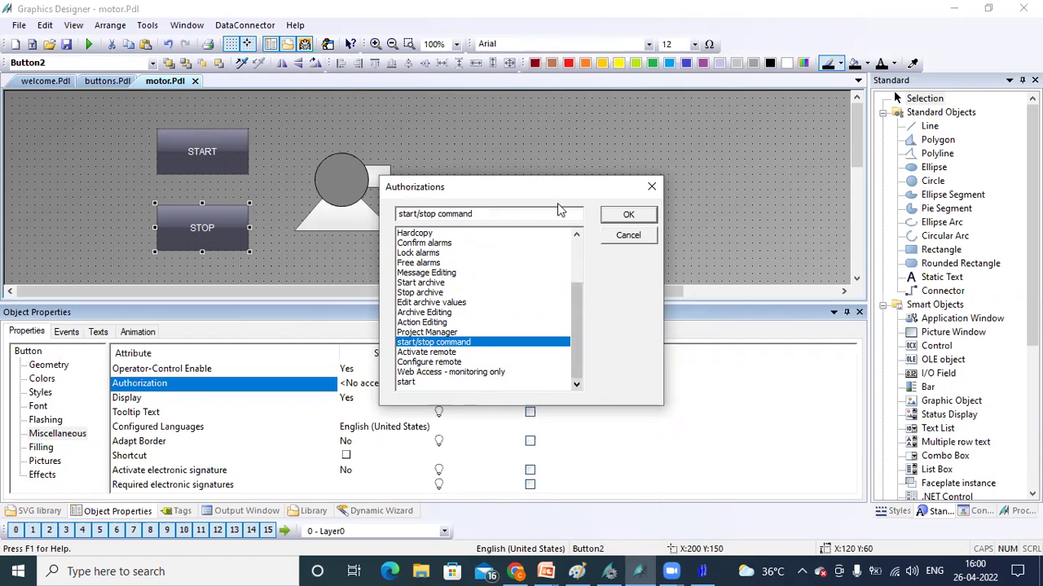
pyautogui.click(619, 215)
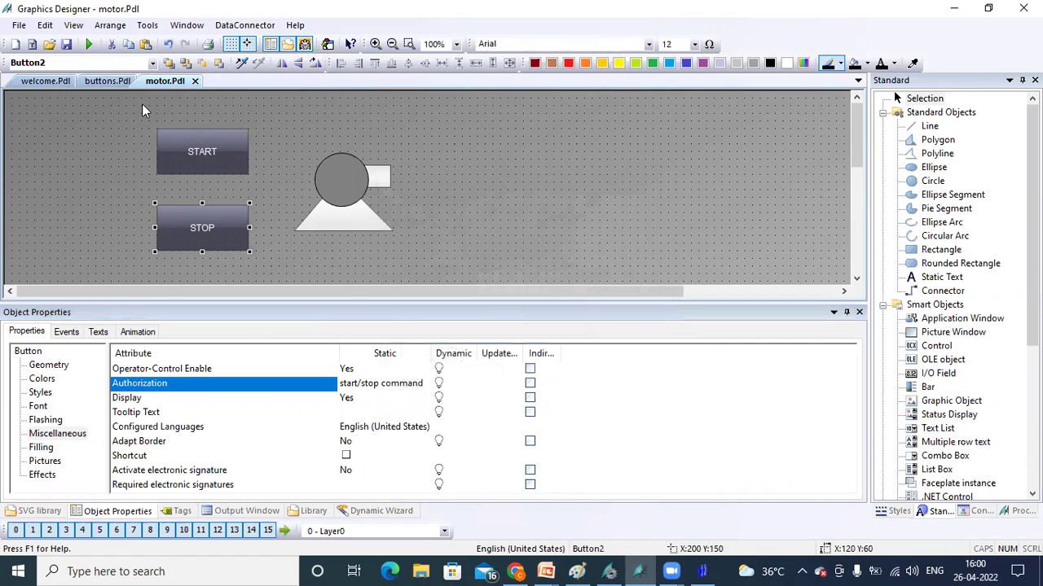
pyautogui.click(66, 43)
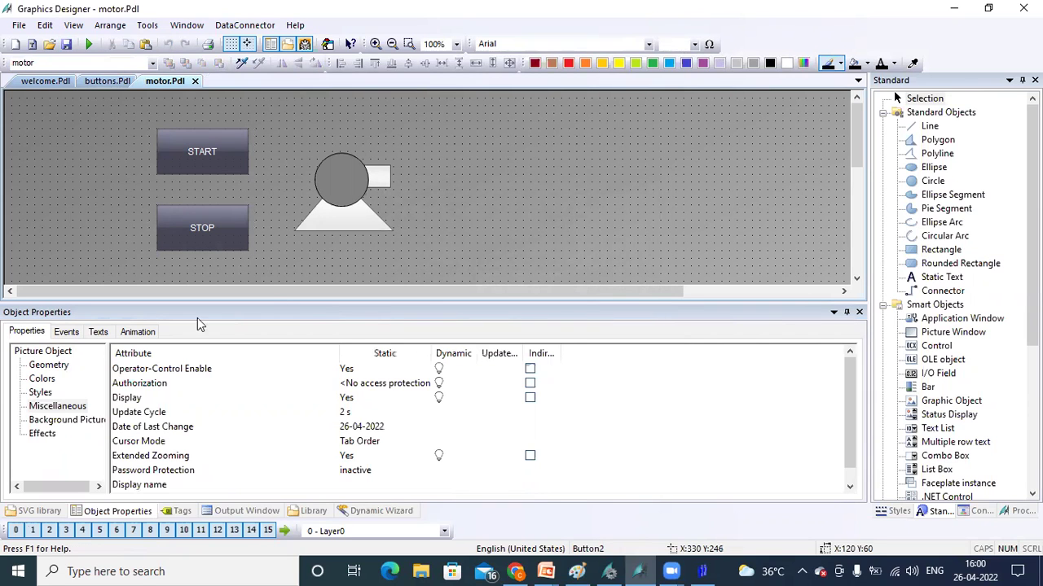
pyautogui.click(609, 571)
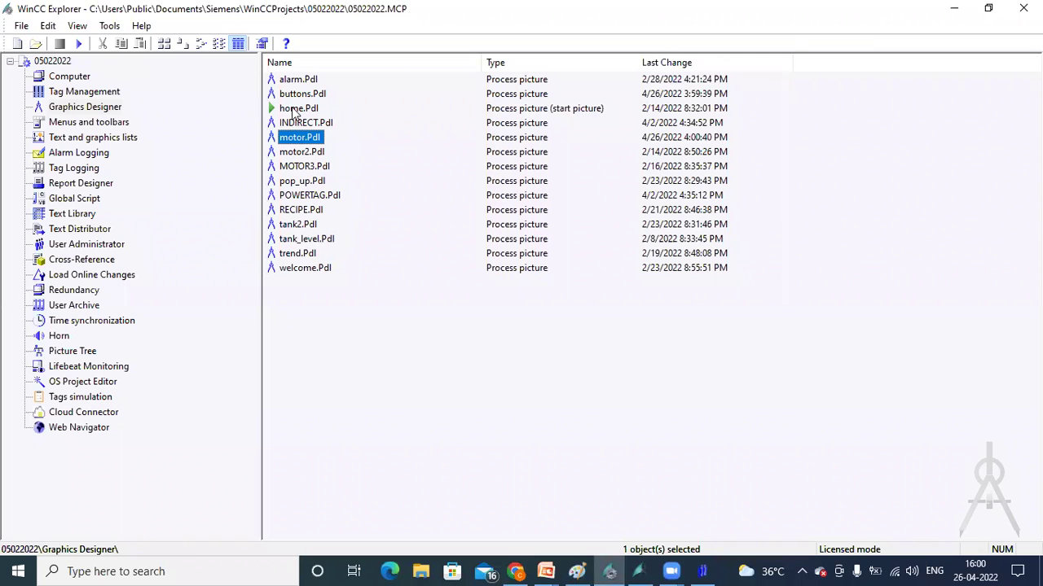
# Open tank_level.Pdl, then tank2.Pdl, in Graphics Designer from WinCC Explorer
pyautogui.doubleClick(289, 239)
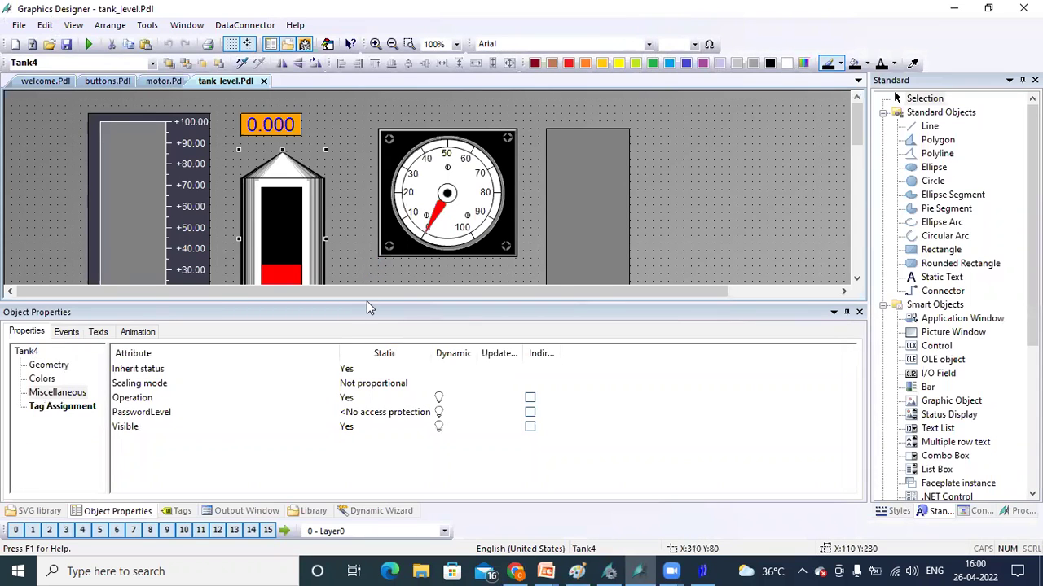
pyautogui.moveTo(367, 308); pyautogui.dragTo(365, 343)
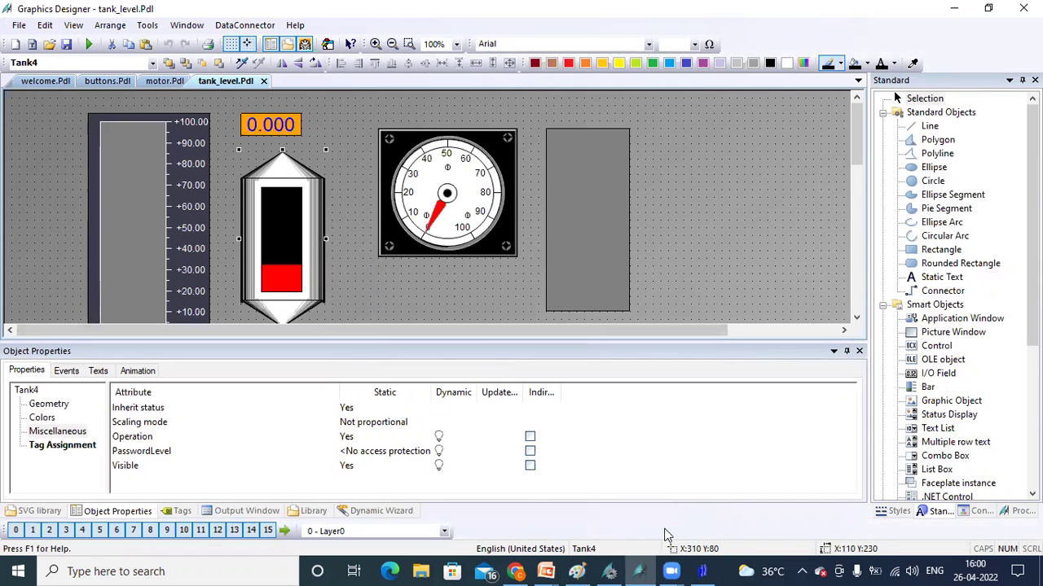
pyautogui.click(609, 571)
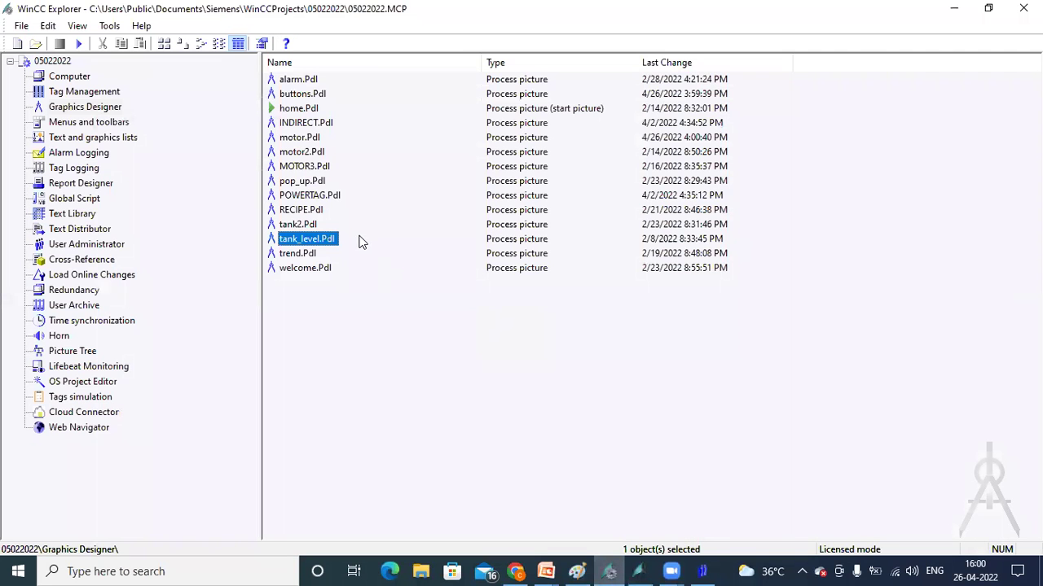
pyautogui.doubleClick(291, 224)
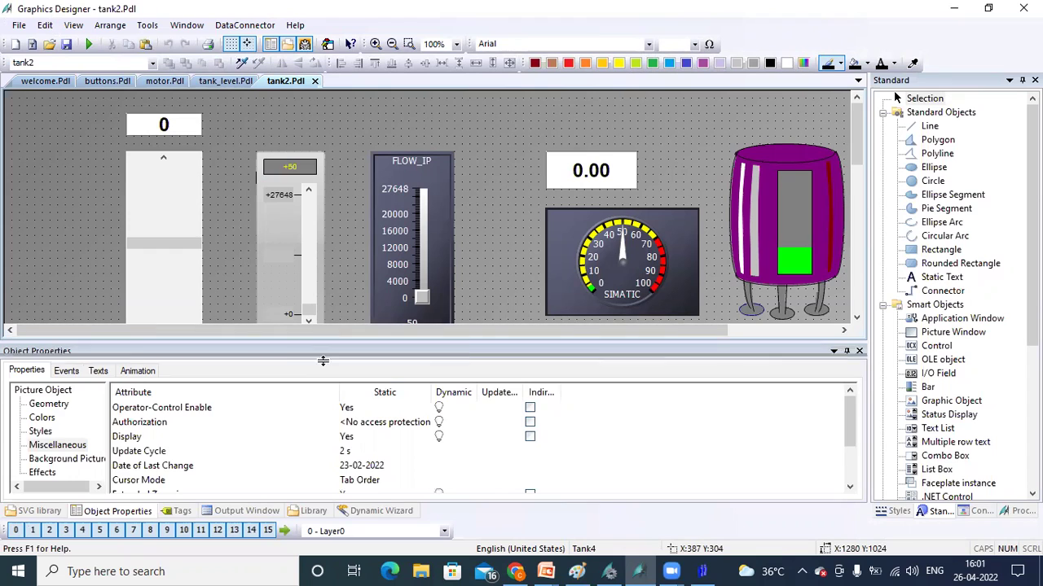
# Set the vertical slider's Authorization to Process controlling
pyautogui.moveTo(322, 361); pyautogui.dragTo(322, 383)
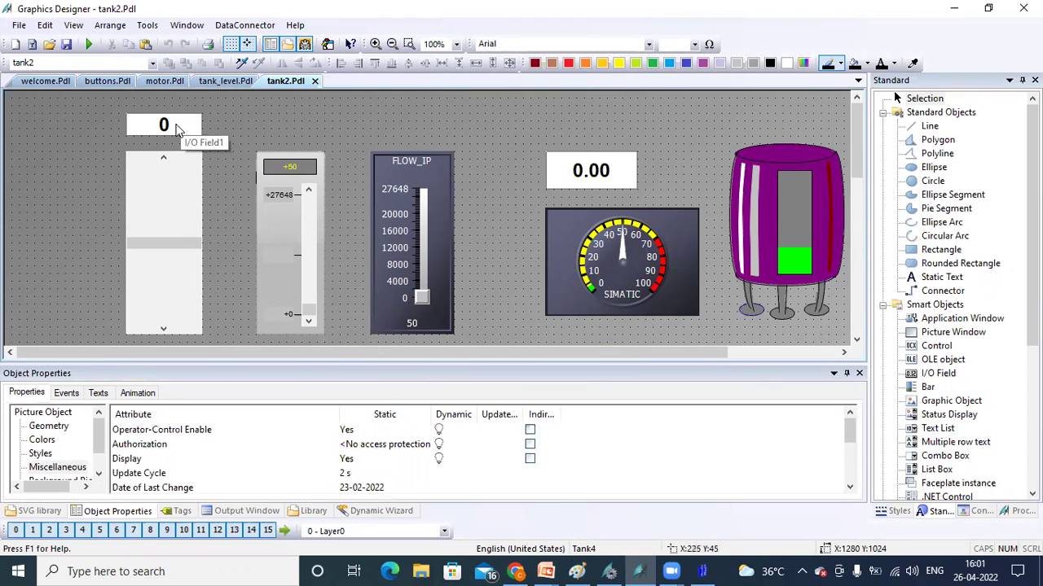
pyautogui.click(177, 209)
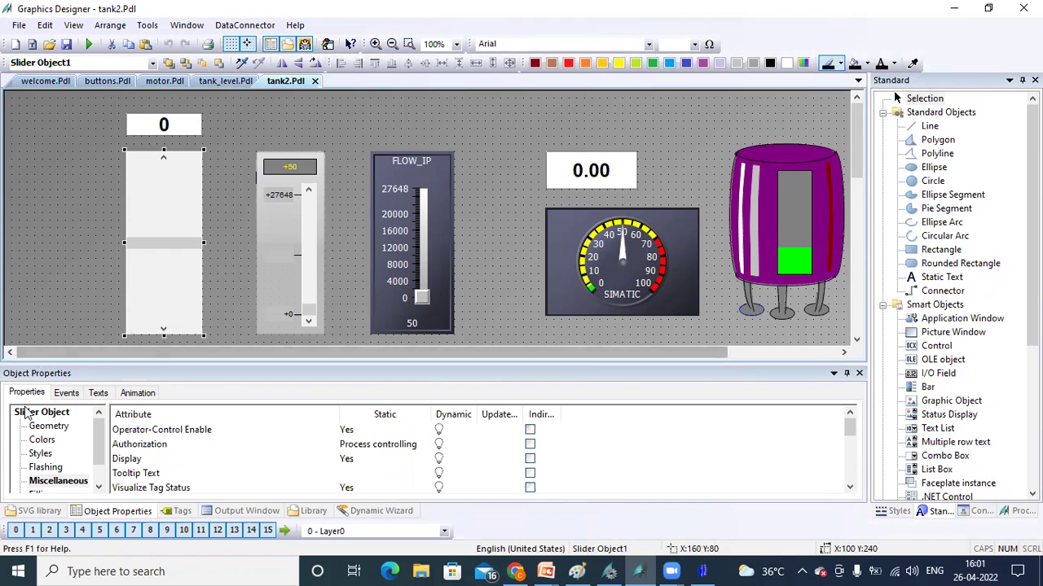
pyautogui.click(50, 480)
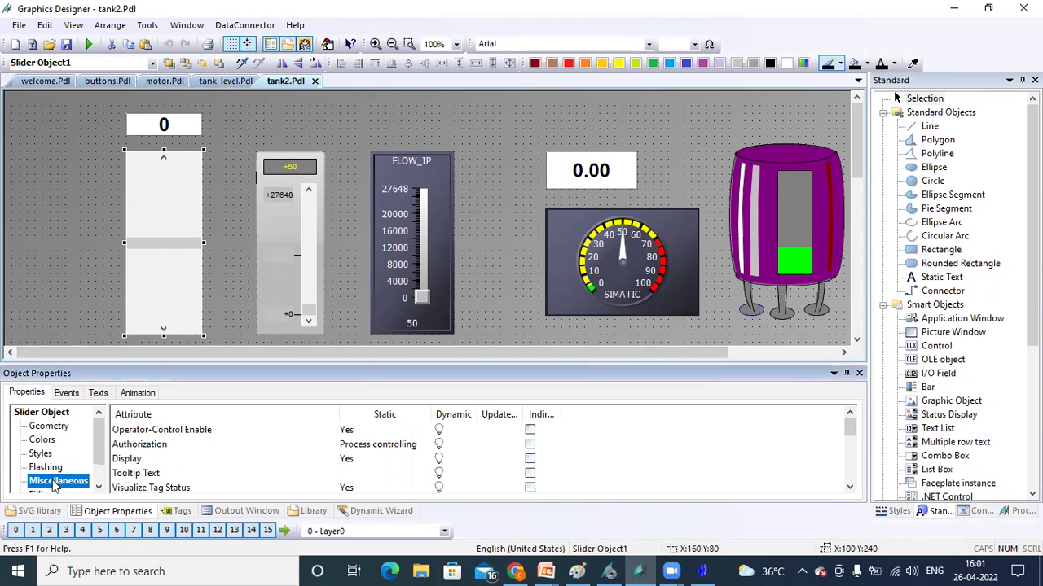
pyautogui.doubleClick(163, 447)
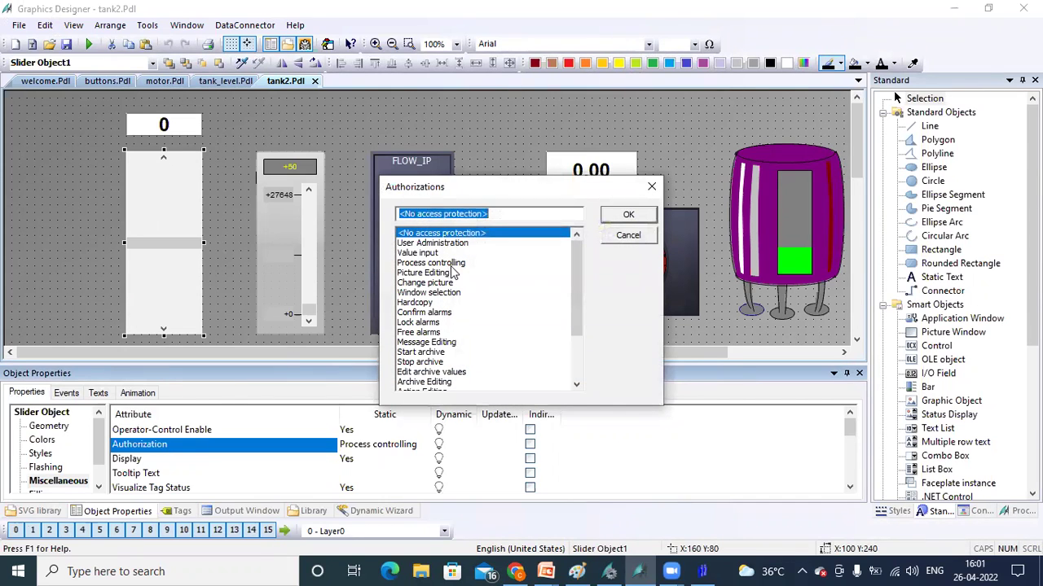
pyautogui.click(451, 265)
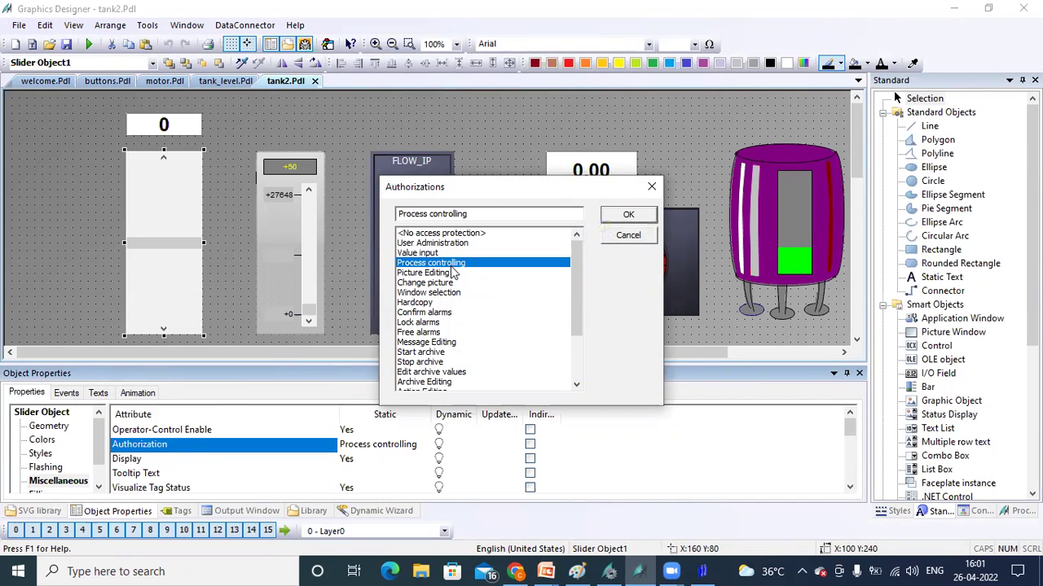
pyautogui.click(629, 217)
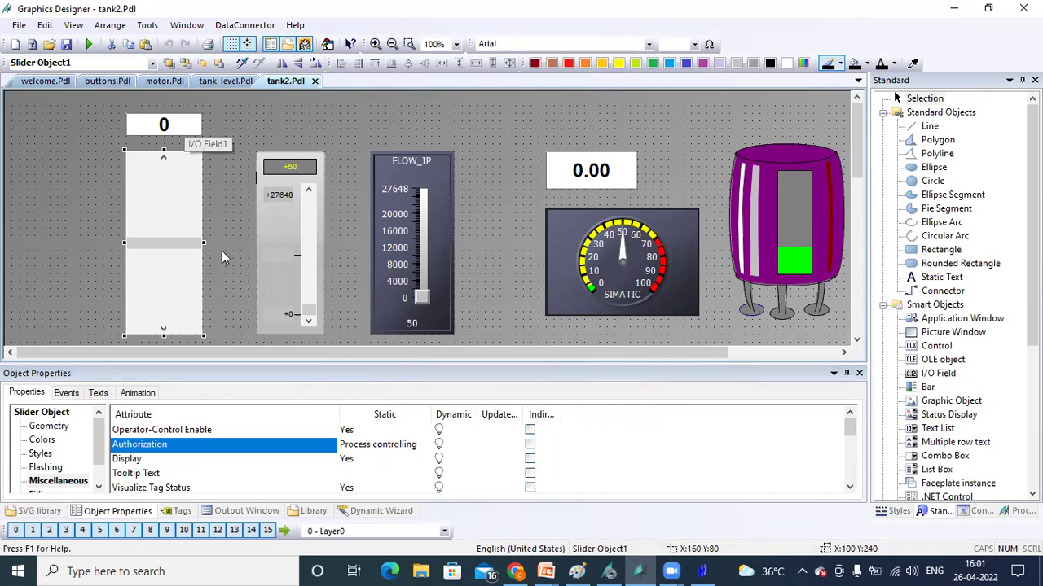
# Set the 0 I/O field's Authorization to Process controlling and save tank2.Pdl
pyautogui.click(188, 130)
pyautogui.doubleClick(146, 446)
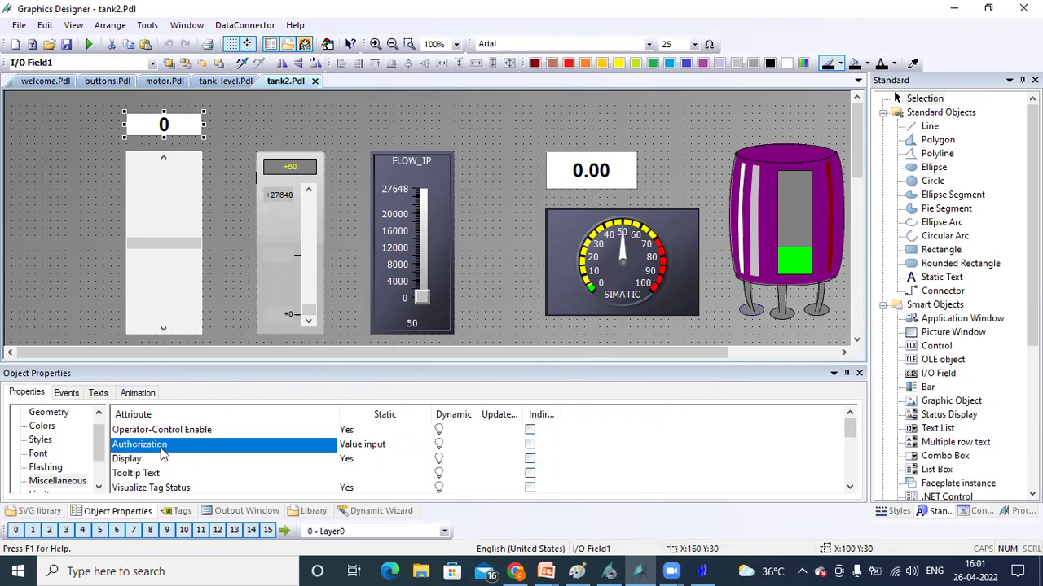
pyautogui.click(432, 263)
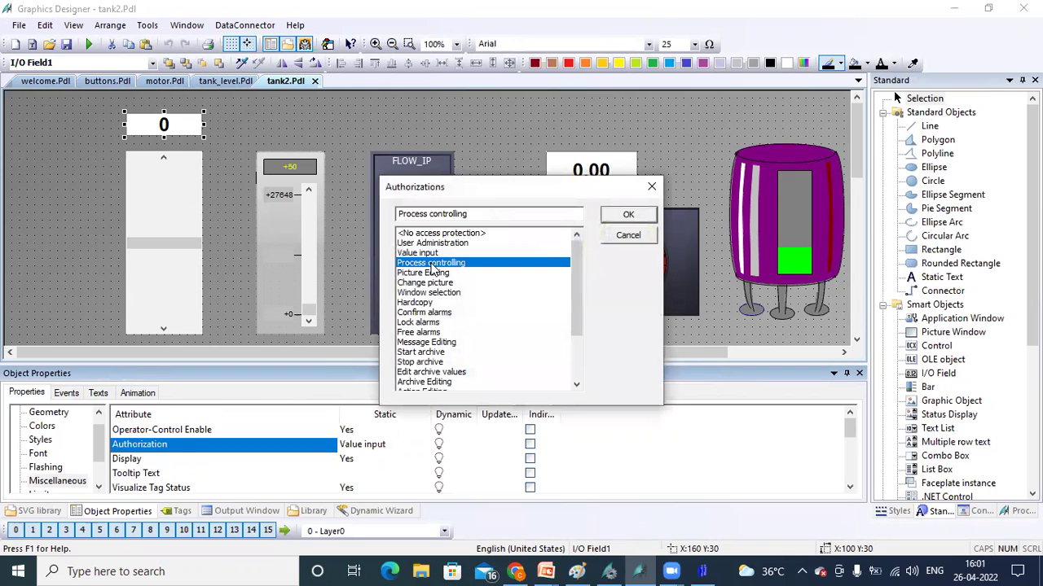
pyautogui.click(616, 218)
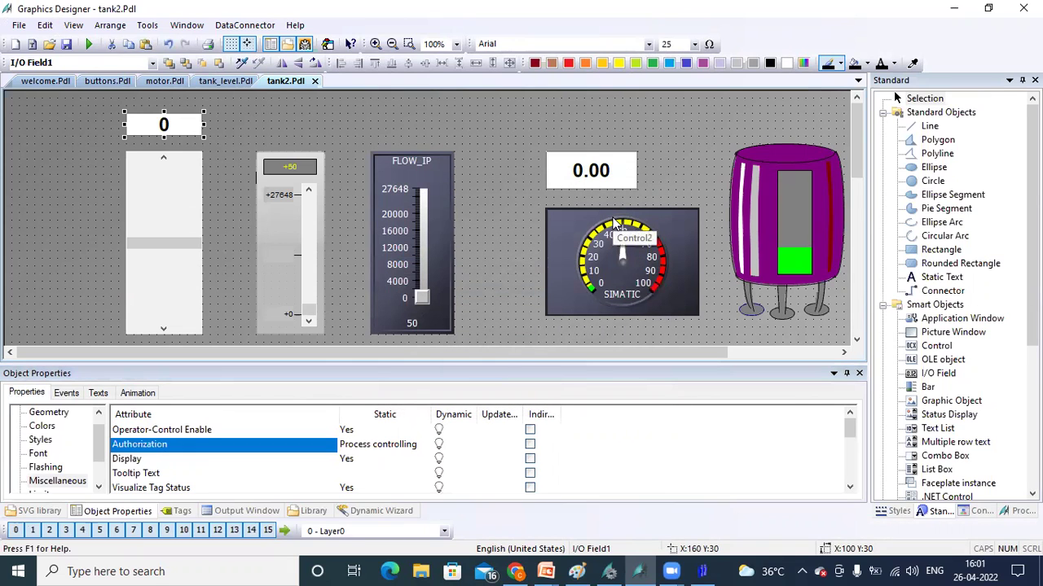
pyautogui.click(66, 45)
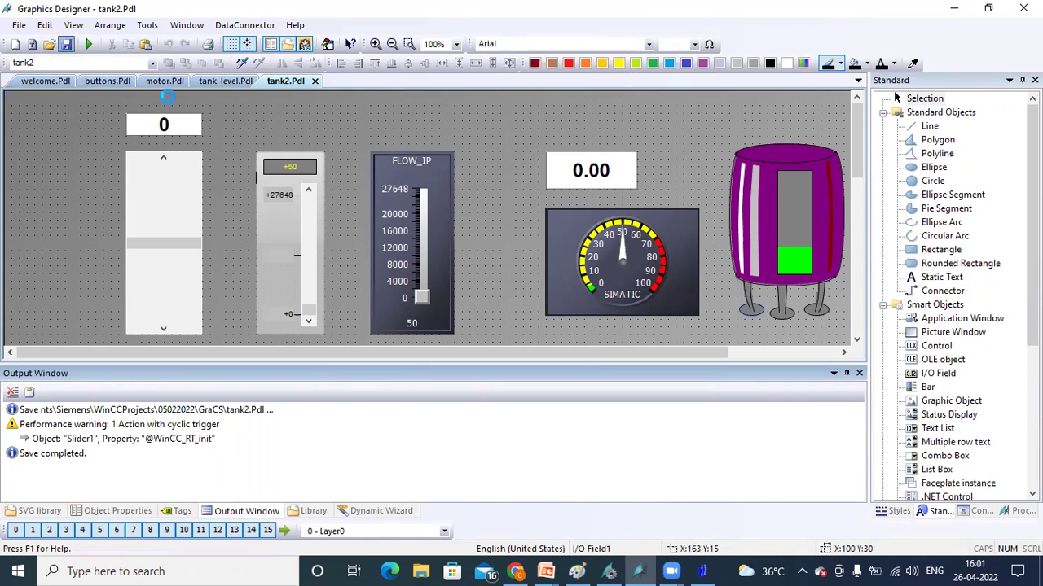
pyautogui.click(107, 84)
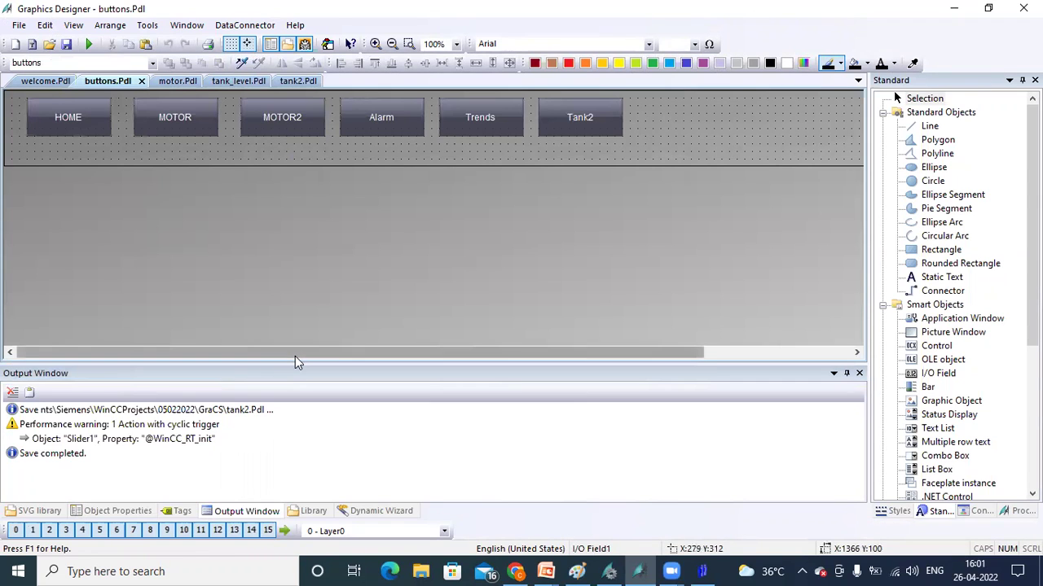
# Select the LOGIN button on buttons.Pdl and show its object properties, Authorization still unprotected
pyautogui.moveTo(295, 356); pyautogui.dragTo(543, 290)
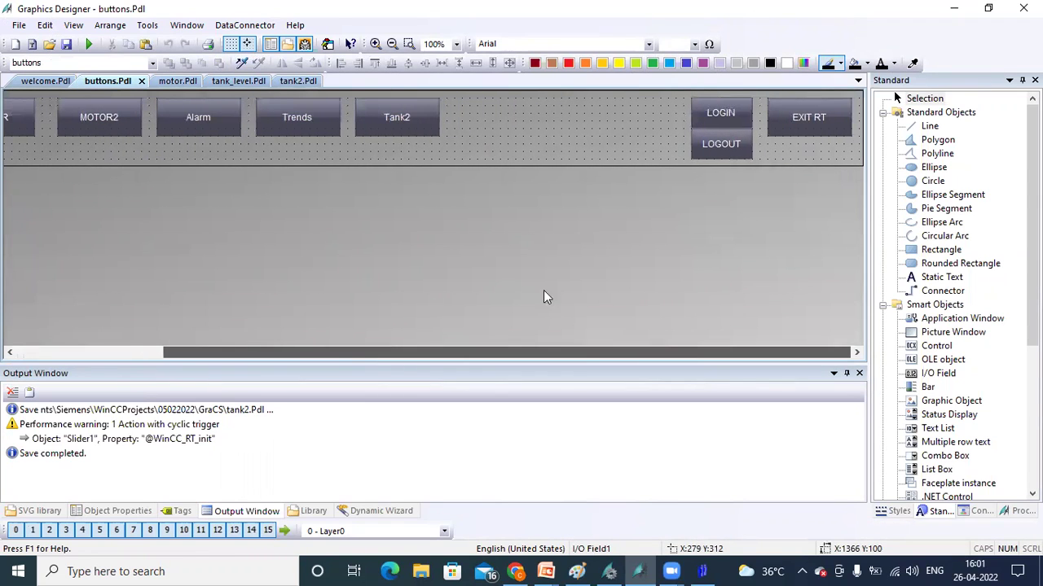
pyautogui.moveTo(576, 356); pyautogui.dragTo(576, 356)
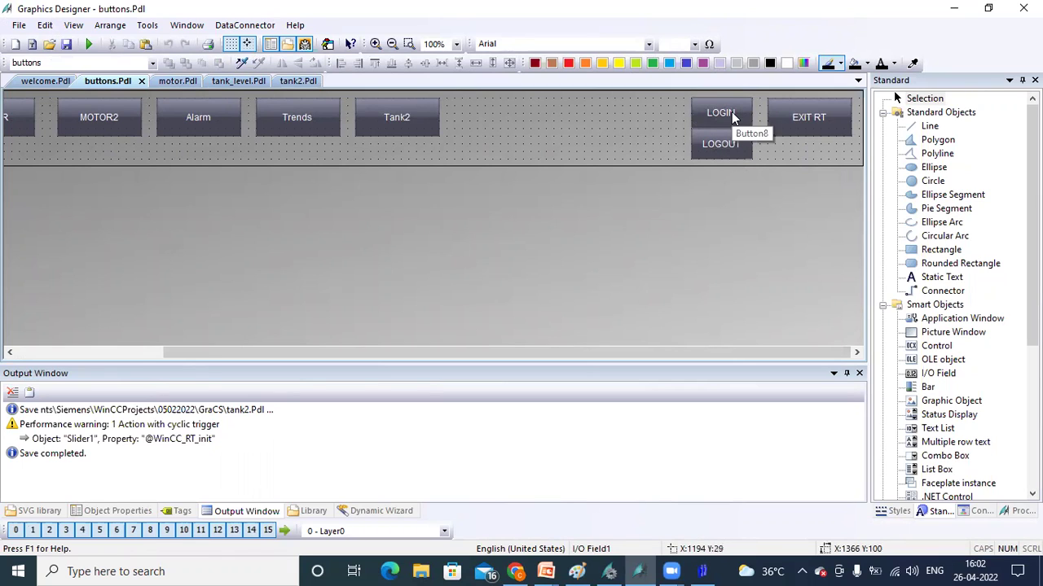
pyautogui.click(731, 111)
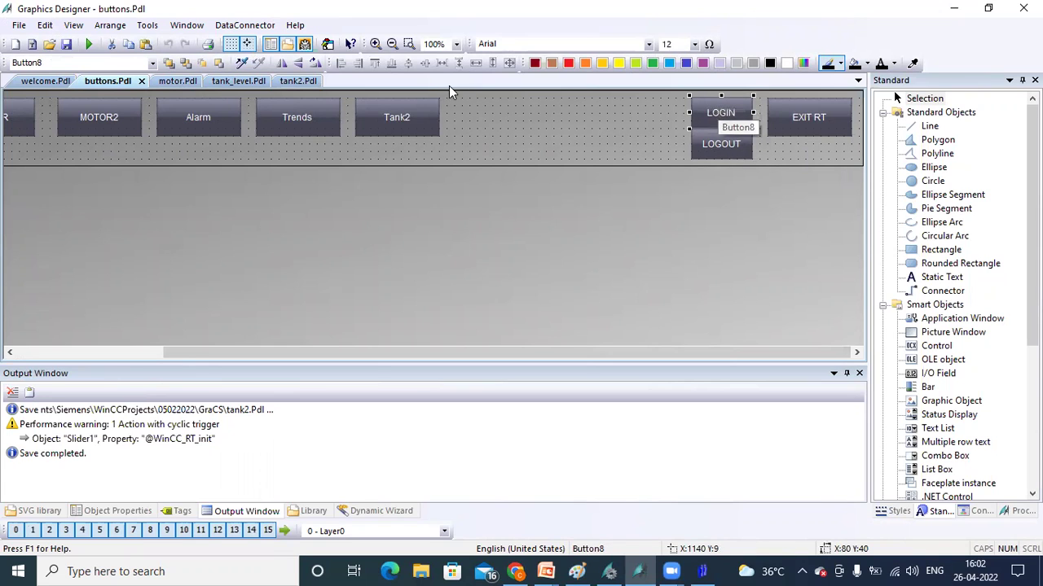
pyautogui.doubleClick(715, 118)
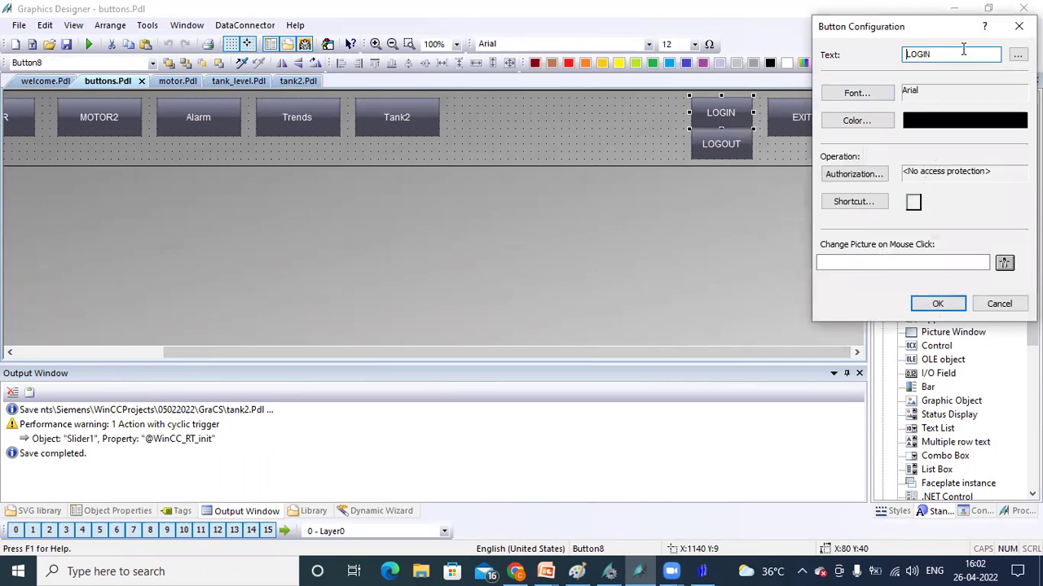
pyautogui.press('Return')
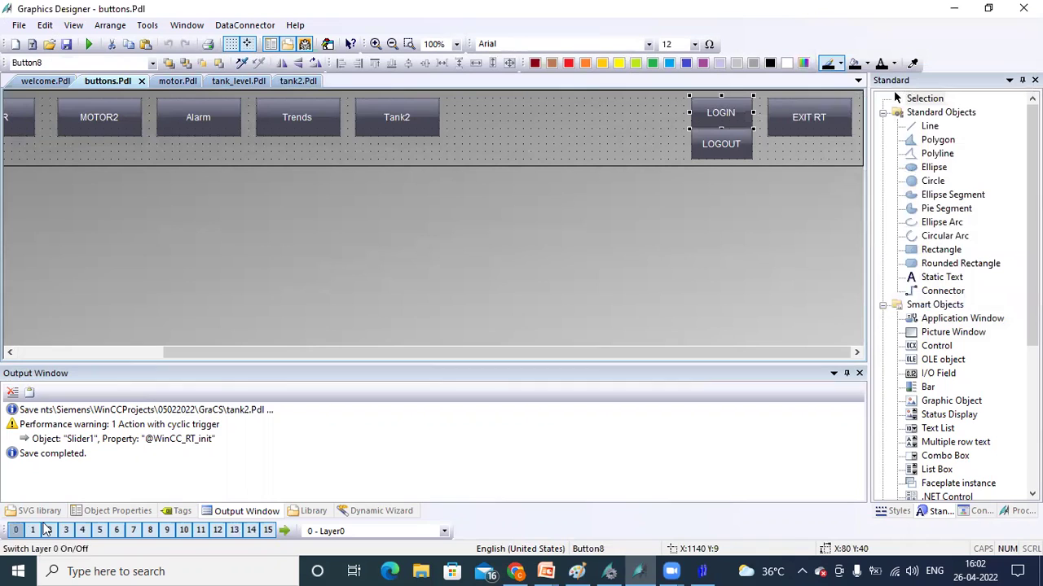
pyautogui.click(100, 511)
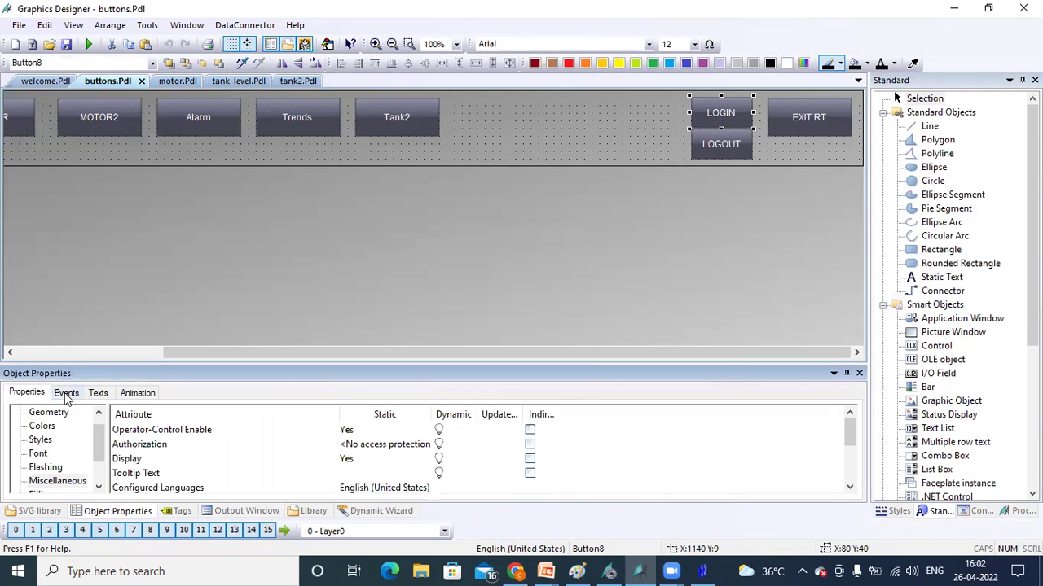
# Create a C-action for the LOGIN button's Press Left event
pyautogui.click(67, 393)
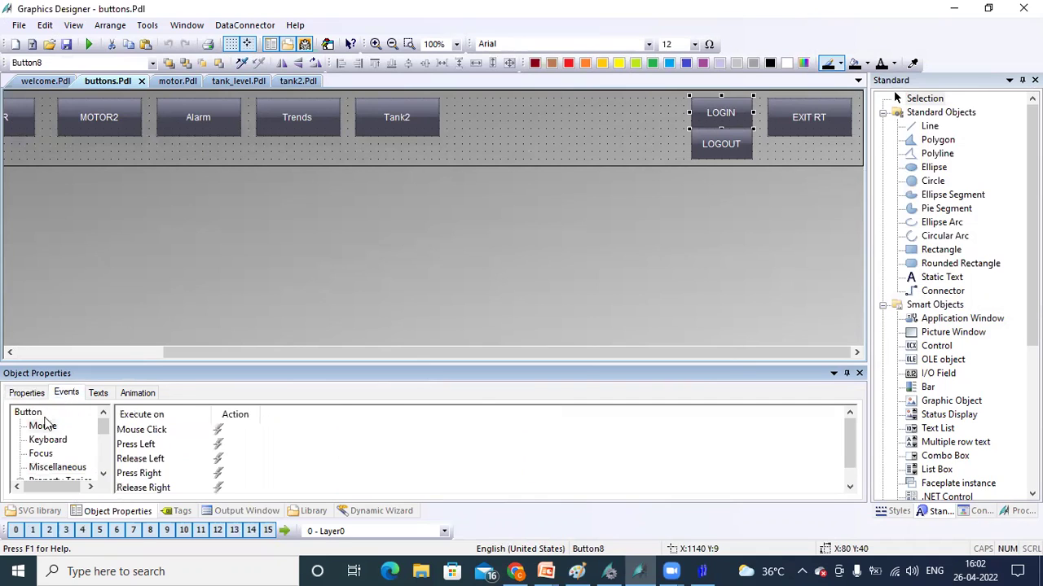
pyautogui.rightClick(218, 450)
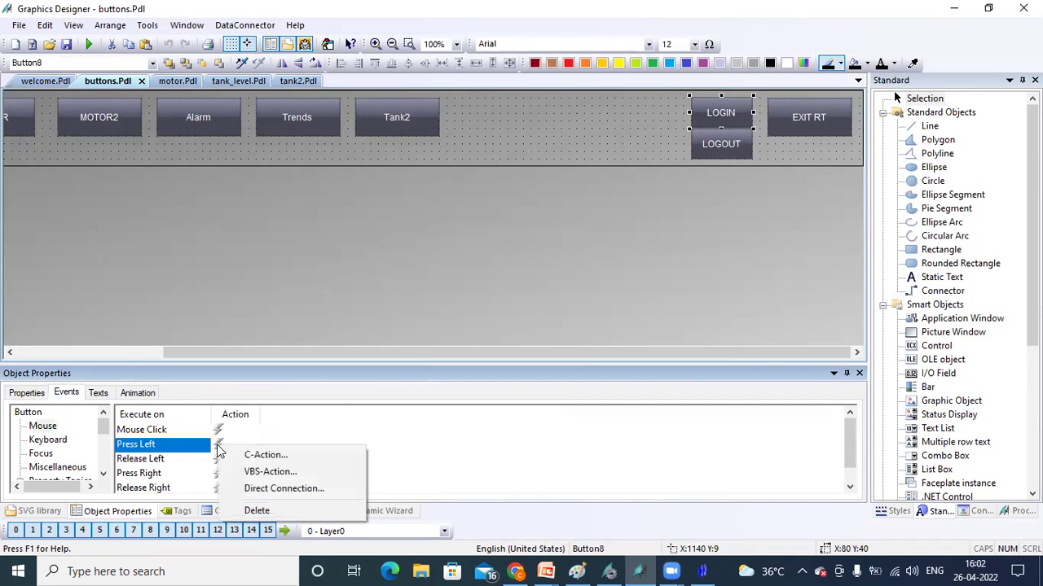
pyautogui.click(312, 458)
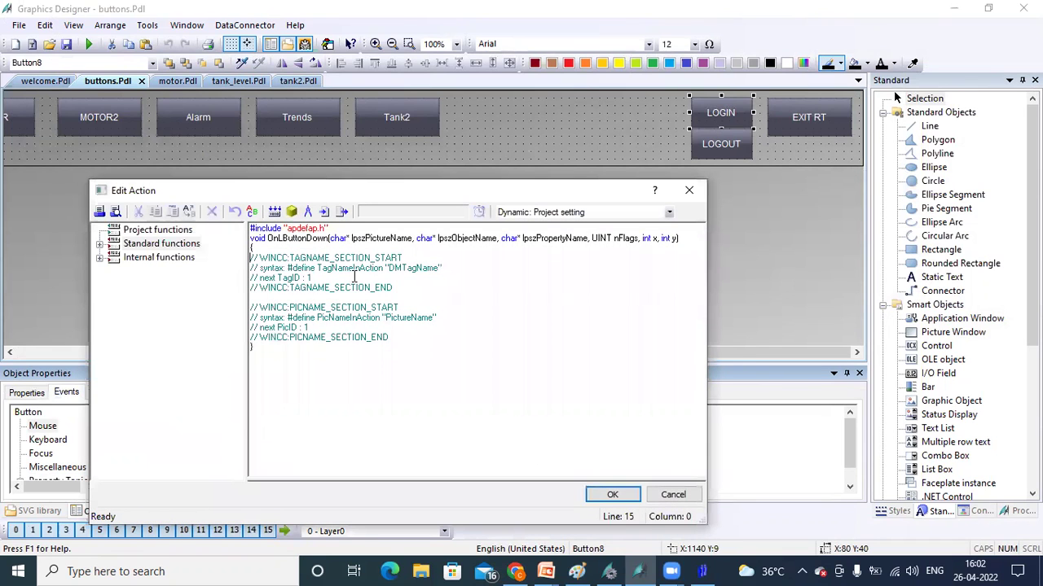
pyautogui.click(398, 287)
pyautogui.press('Return')
pyautogui.press('Return')
pyautogui.press('Return')
pyautogui.press('Return')
pyautogui.press('Return')
pyautogui.press('Return')
pyautogui.press('Return')
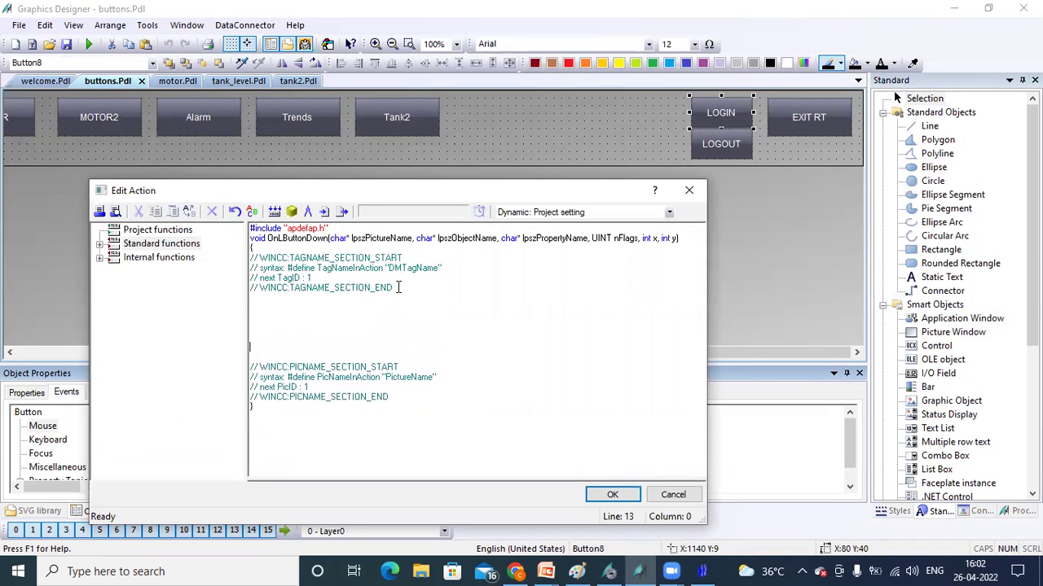
pyautogui.press('Up')
pyautogui.press('Up')
pyautogui.press('Up')
pyautogui.press('Up')
pyautogui.press('Up')
pyautogui.press('Up')
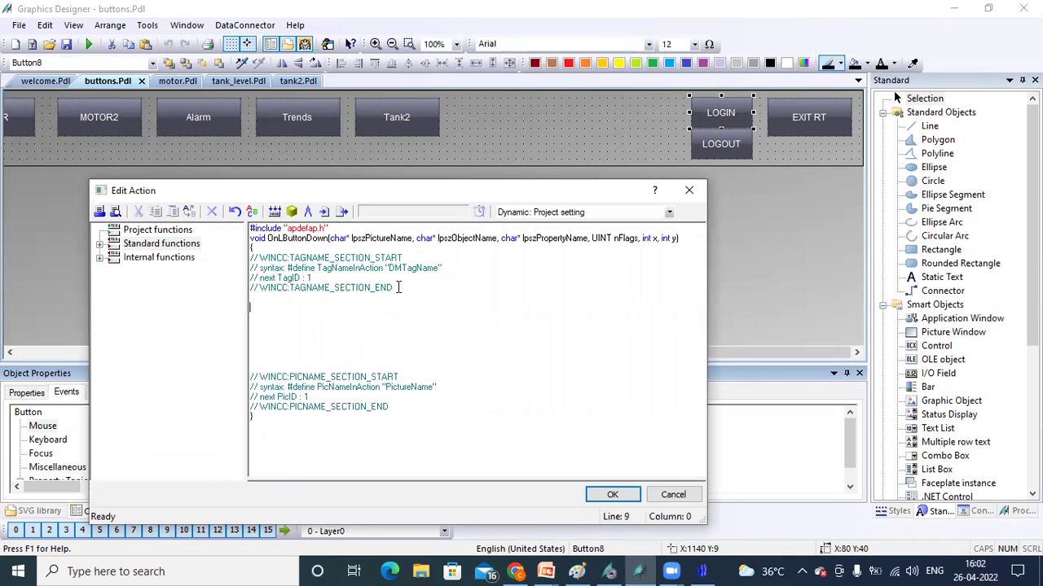
# Add #pragma code("useadmin.dll") and #include "PWRT_api.h" lines below the tag section
pyautogui.write('#pragma')
pyautogui.press('BackSpace')
pyautogui.write('code')
pyautogui.write('()')
pyautogui.write('"')
pyautogui.press('Left')
pyautogui.write('useadmin.dll')
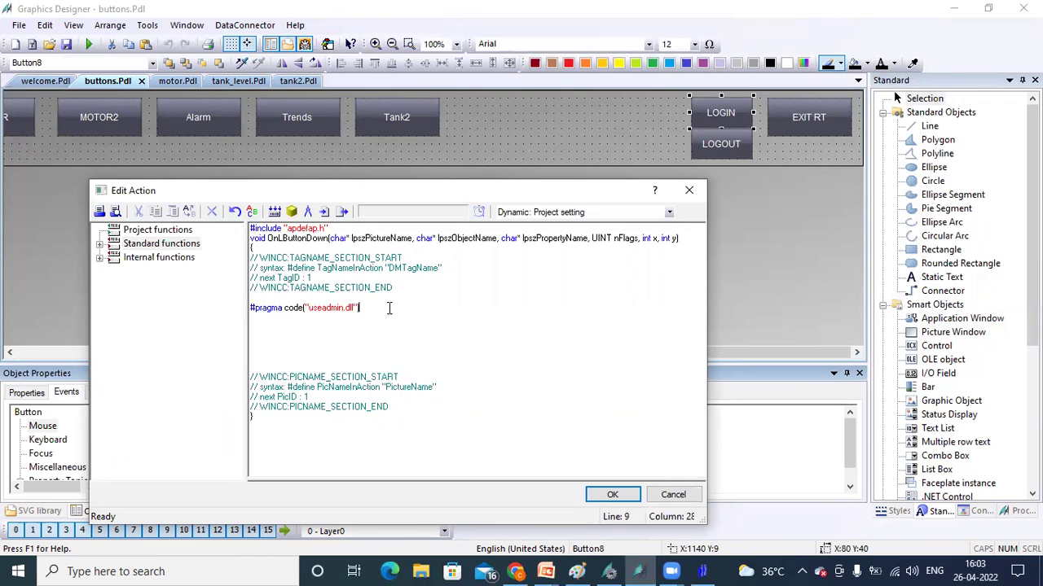
pyautogui.press('Return')
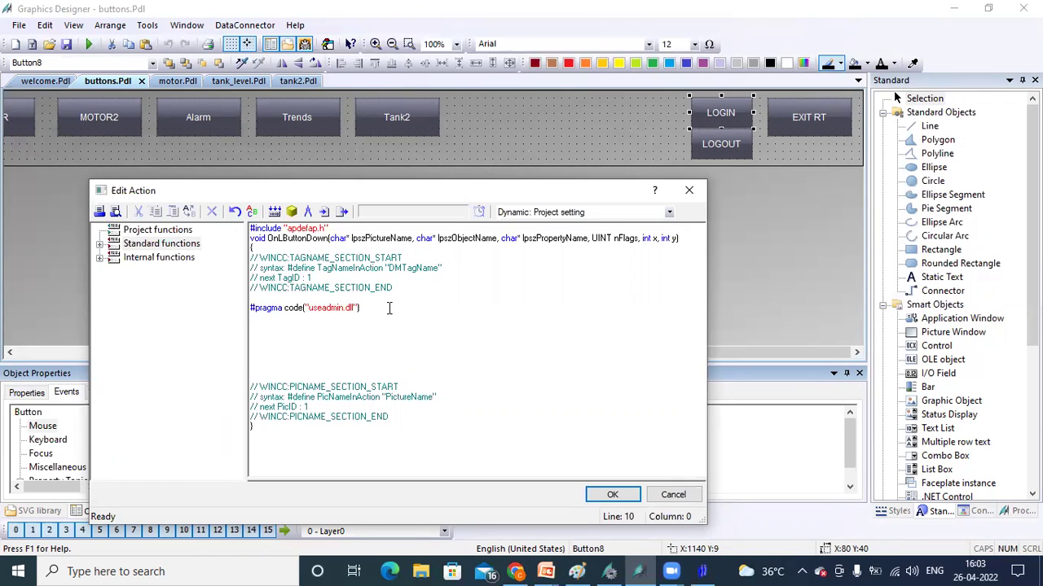
pyautogui.write('#')
pyautogui.write('include')
pyautogui.write(' ""')
pyautogui.write('PWRT')
pyautogui.write('_api')
pyautogui.write('.h')
pyautogui.press('Return')
# Add #pragma code() and PWRTLogin('c'); lines to the LOGIN script
pyautogui.write('#')
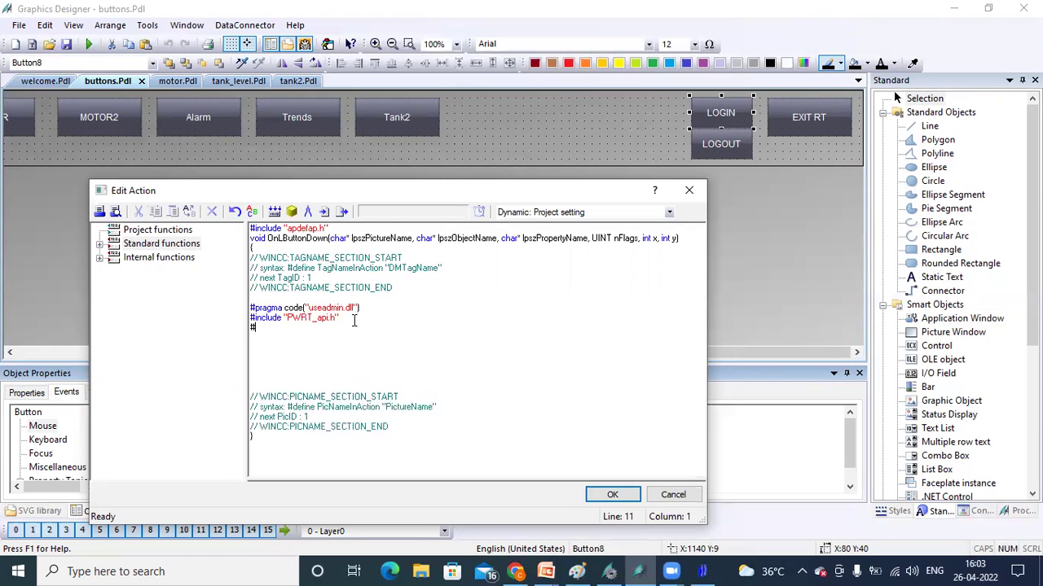
pyautogui.write('pragma code(')
pyautogui.press('Return')
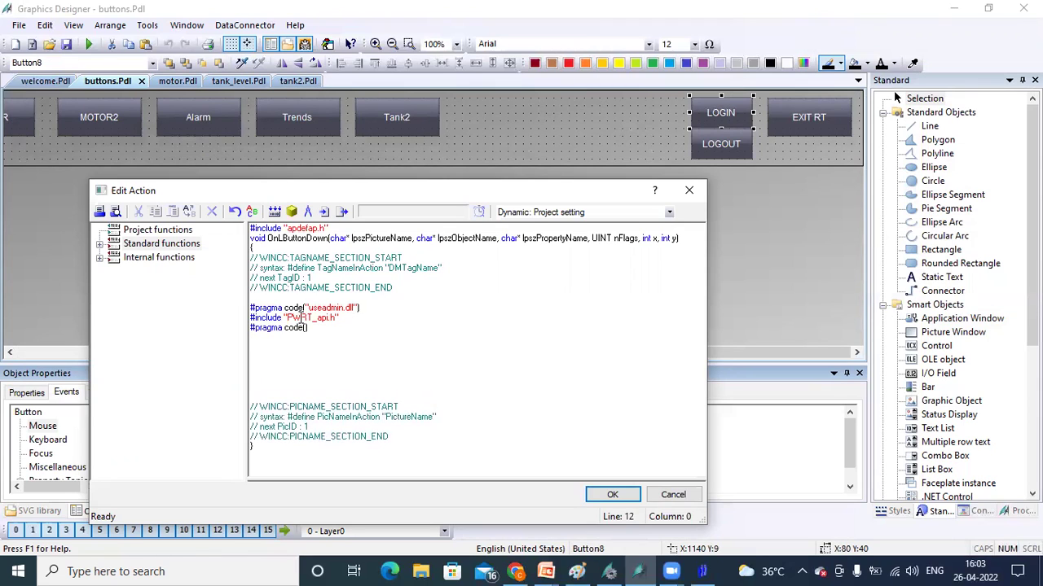
pyautogui.click(305, 327)
pyautogui.click(319, 327)
pyautogui.press('Return')
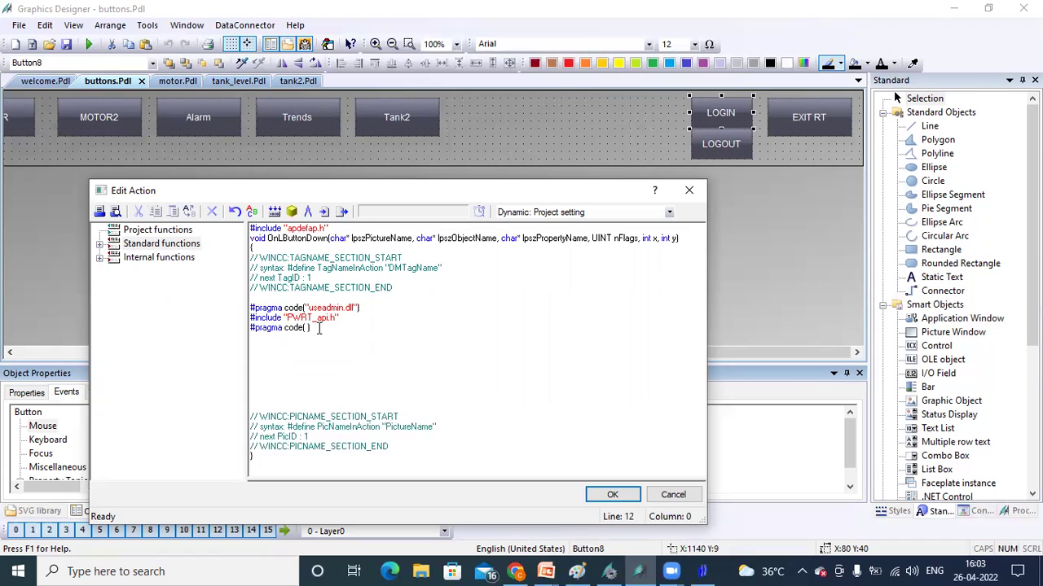
pyautogui.write('PWRT')
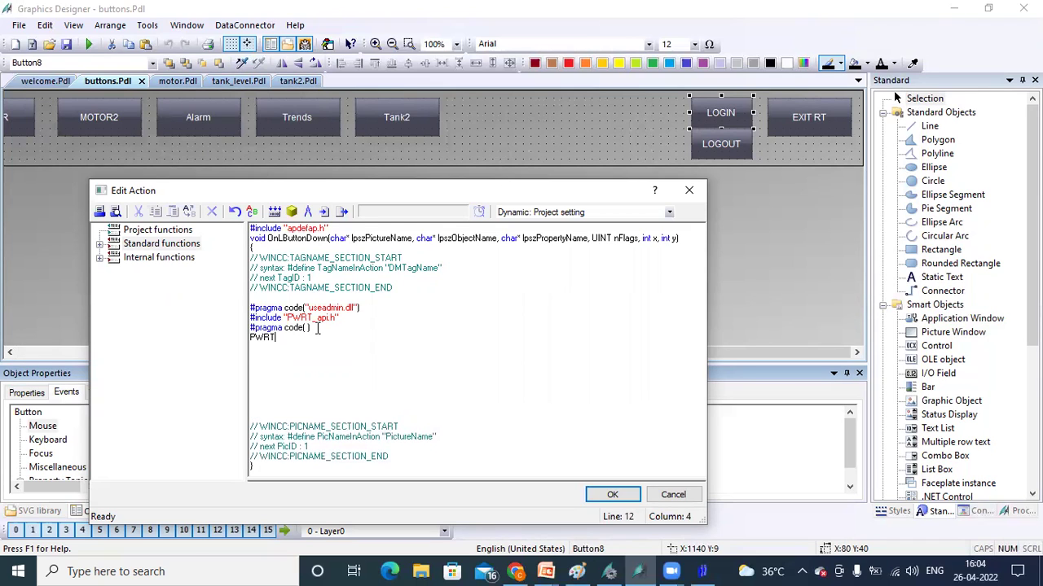
pyautogui.write('L')
pyautogui.write('ogin')
pyautogui.write("('")
pyautogui.write("'")
pyautogui.write('c')
pyautogui.write(';')
# Select the new login code lines, compile with 0 errors, and close the editor
pyautogui.moveTo(329, 337); pyautogui.dragTo(245, 307)
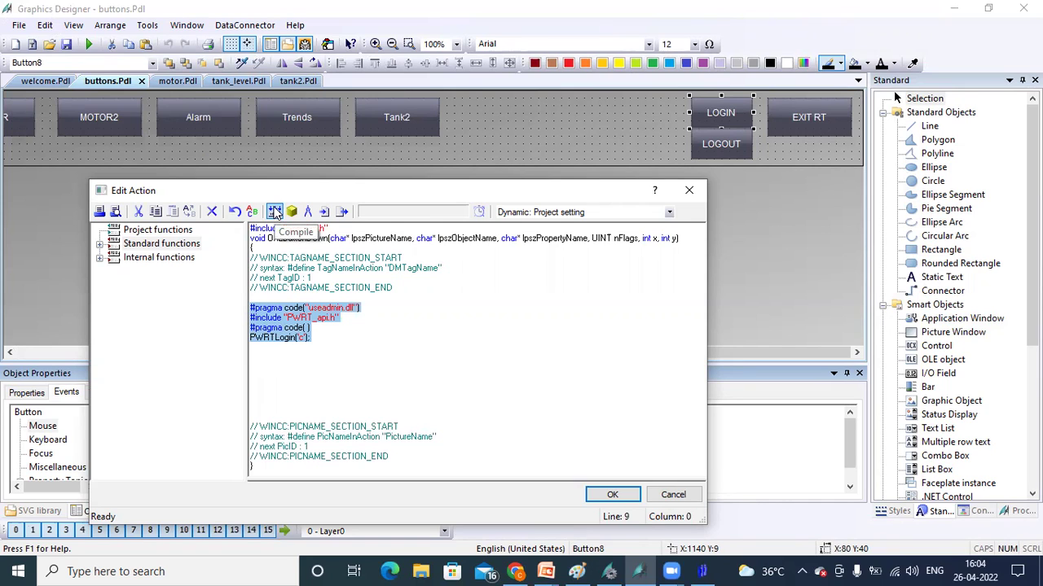
pyautogui.click(274, 212)
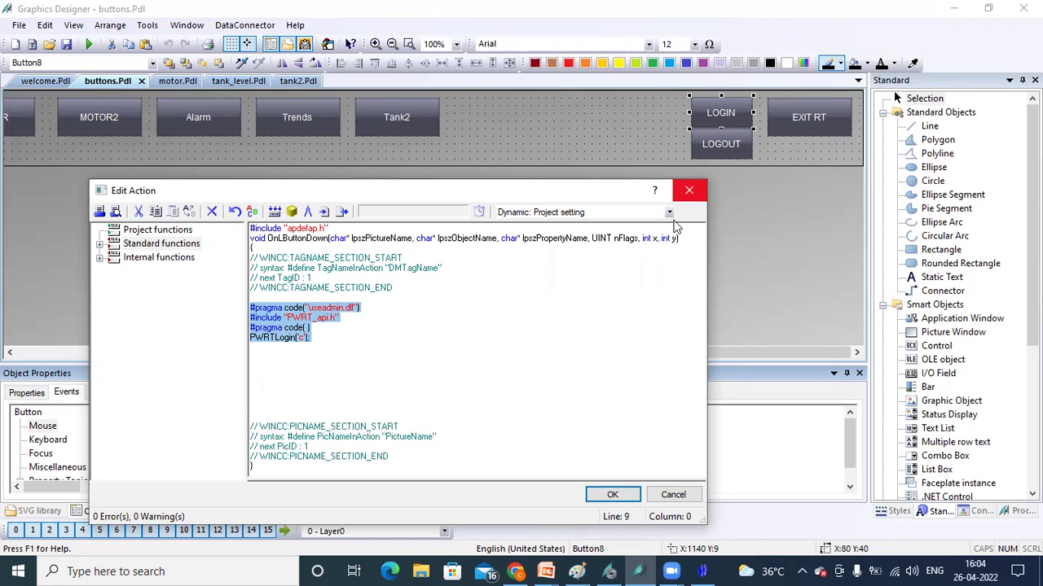
pyautogui.click(612, 494)
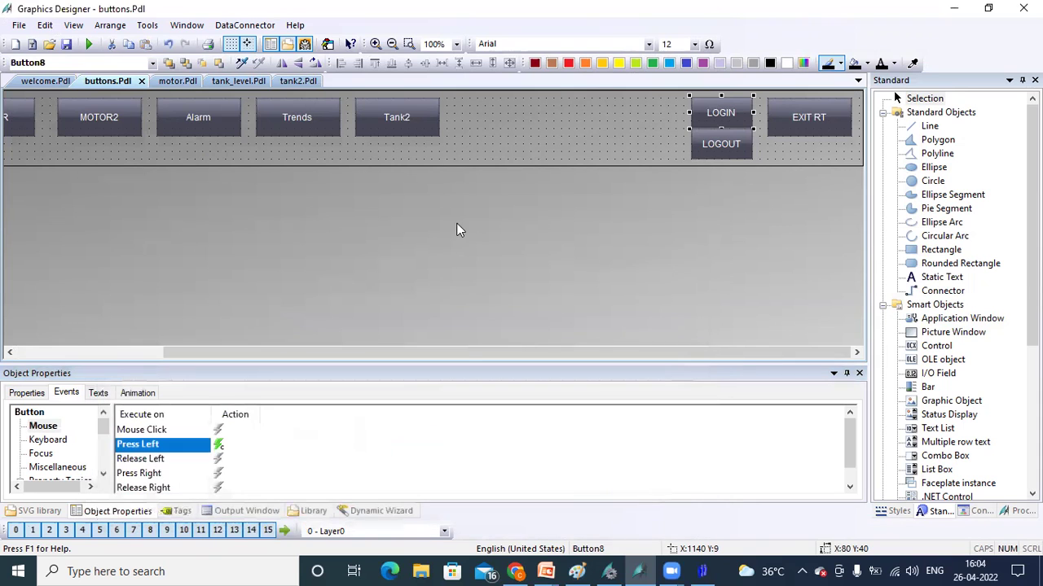
# Create a Press Left C-action on the LOGOUT button and paste in the copied login code
pyautogui.doubleClick(729, 143)
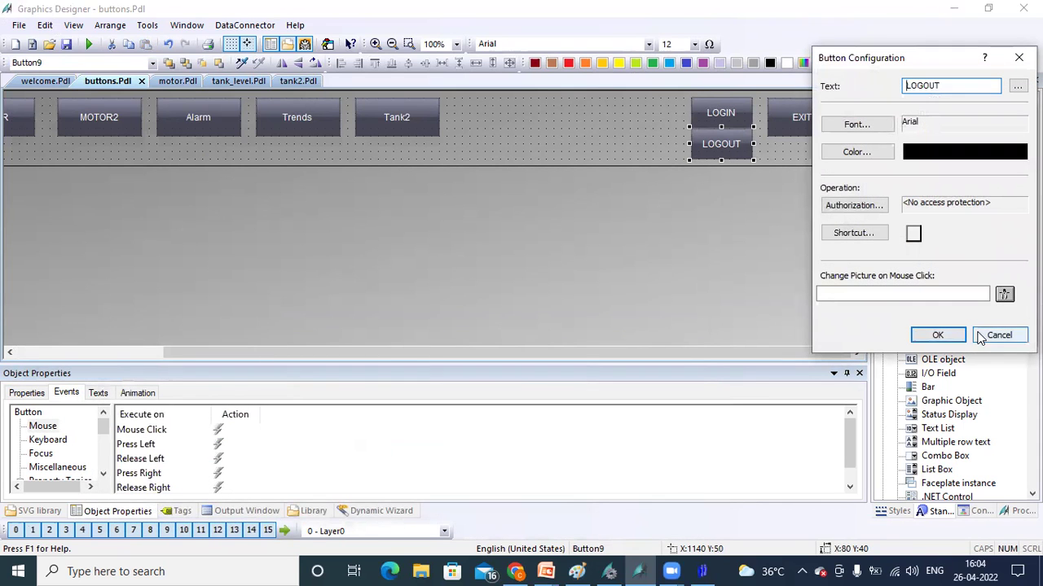
pyautogui.click(937, 335)
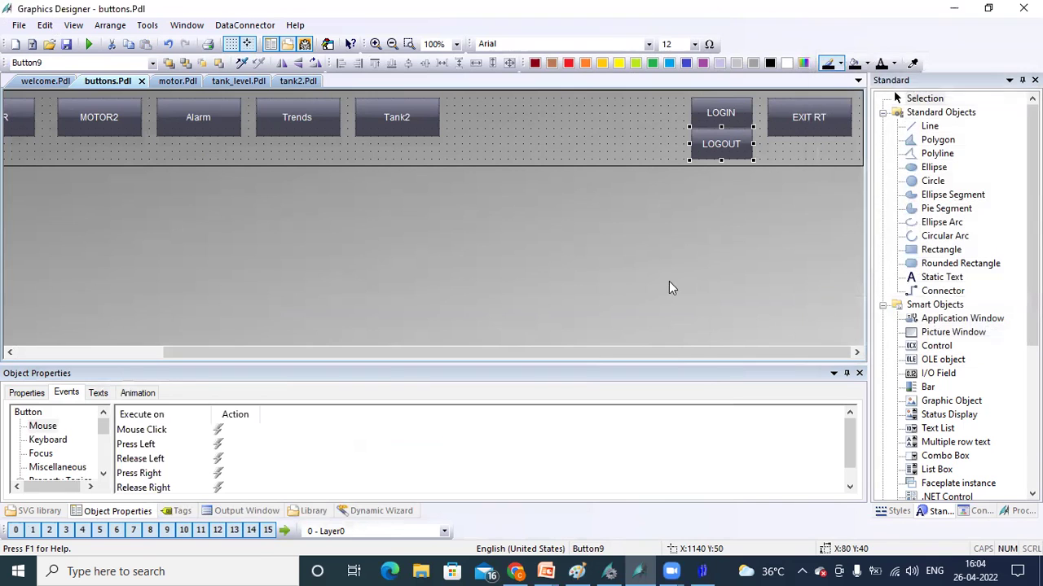
pyautogui.click(42, 428)
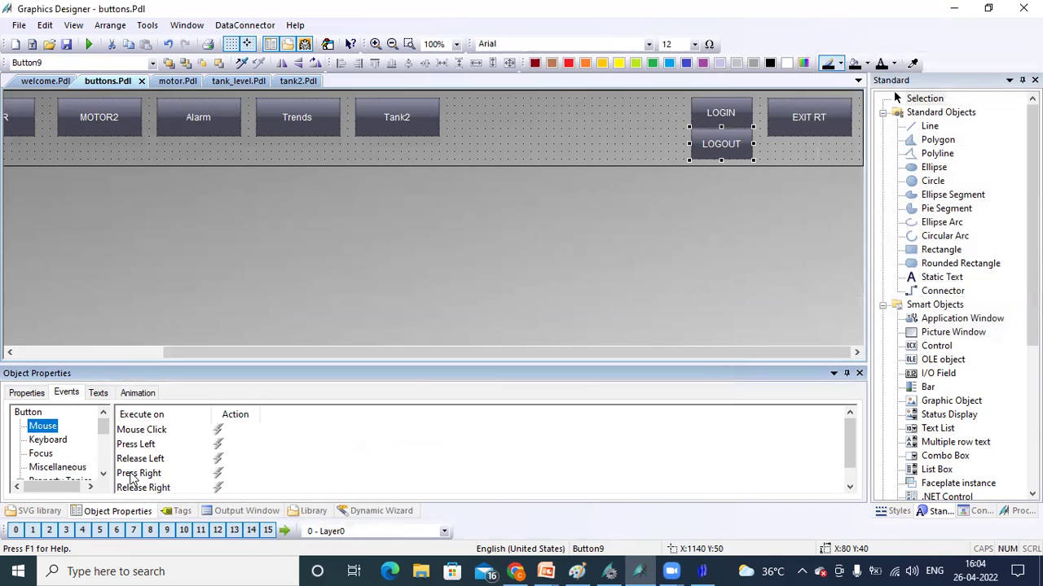
pyautogui.rightClick(219, 446)
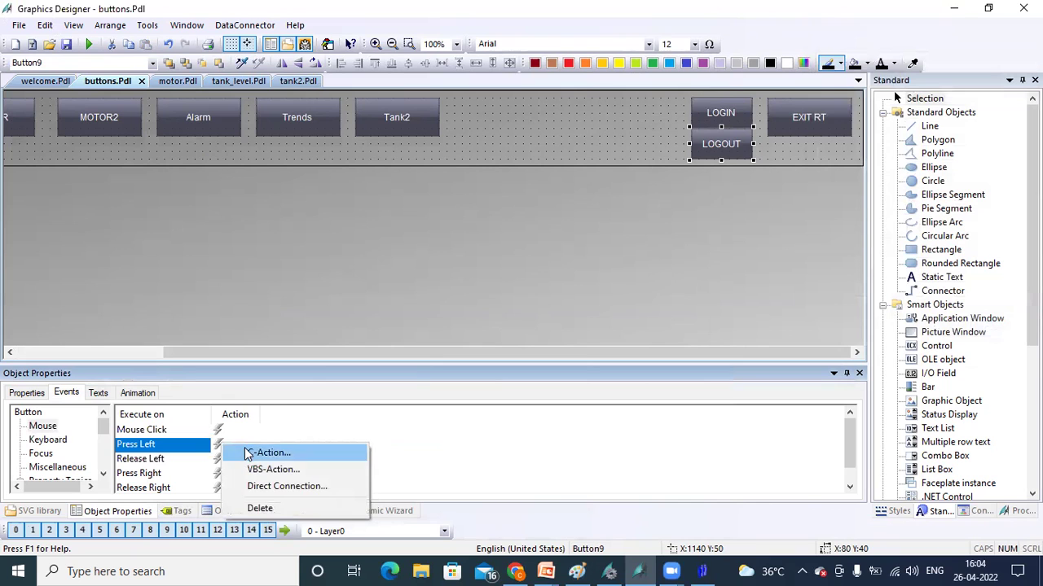
pyautogui.click(247, 451)
pyautogui.click(398, 289)
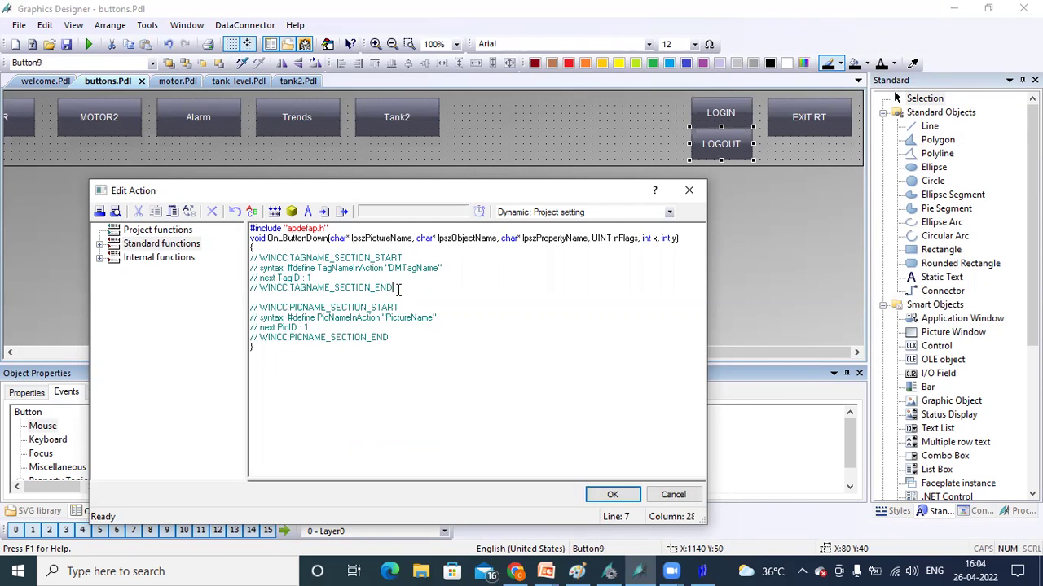
pyautogui.press('Return')
pyautogui.press('Return')
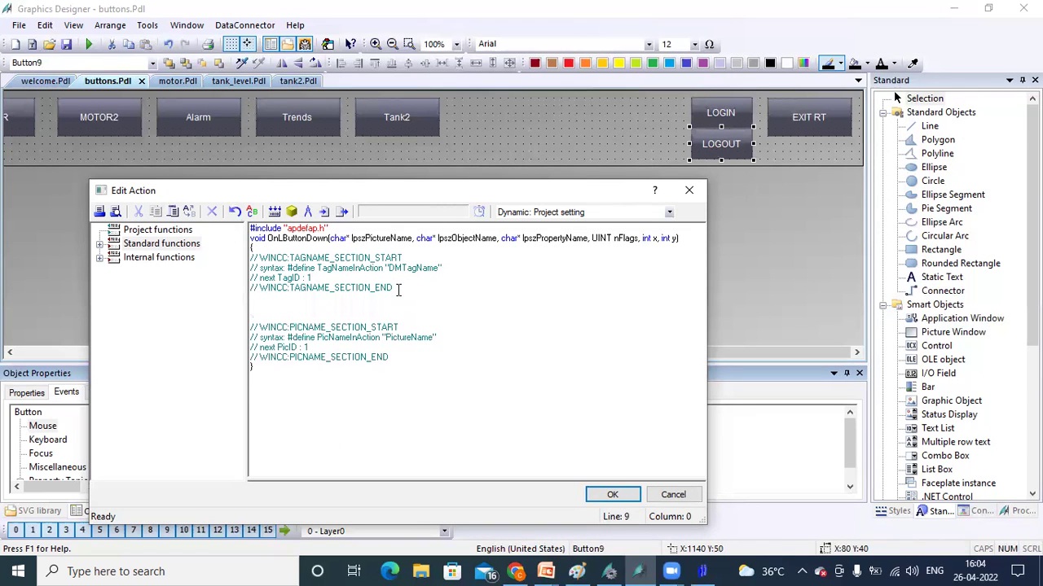
pyautogui.write('#pragma code("useadmin.dll") #include "PWRT_api.h" #pragma code() PWRTLogin(\'c\');')
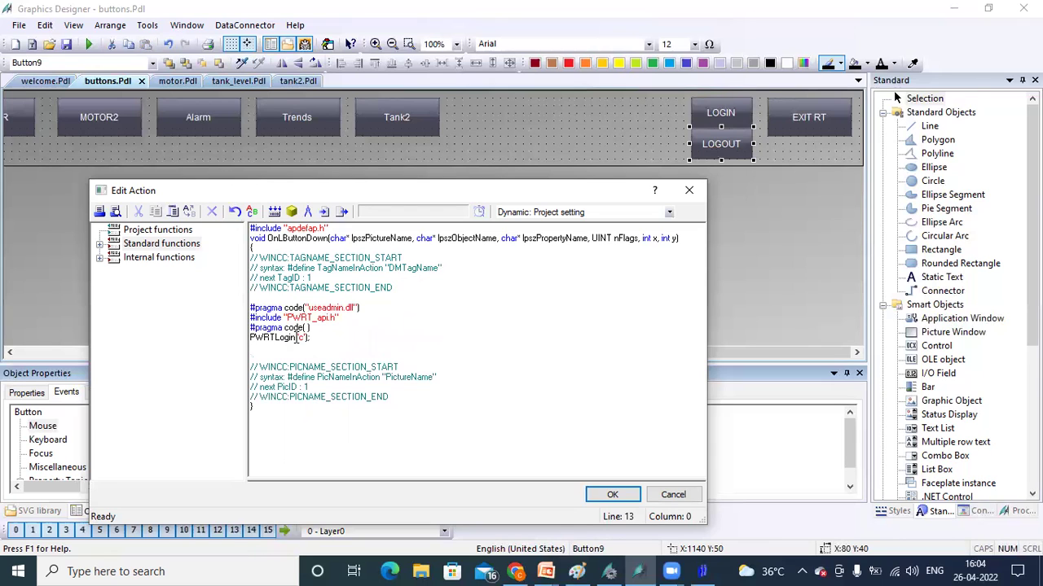
# Change the call to PWRTLogout(), compile with 0 errors, and save buttons.Pdl
pyautogui.click(306, 338)
pyautogui.press('BackSpace')
pyautogui.press('BackSpace')
pyautogui.press('Delete')
pyautogui.press('Left')
pyautogui.press('BackSpace')
pyautogui.press('BackSpace')
pyautogui.write('out')
pyautogui.click(275, 212)
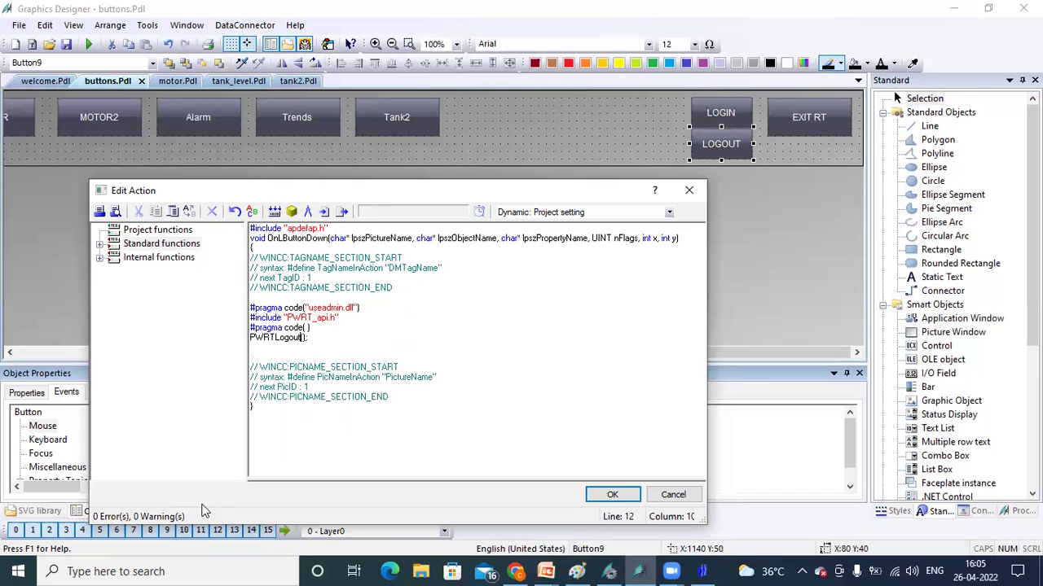
pyautogui.click(594, 496)
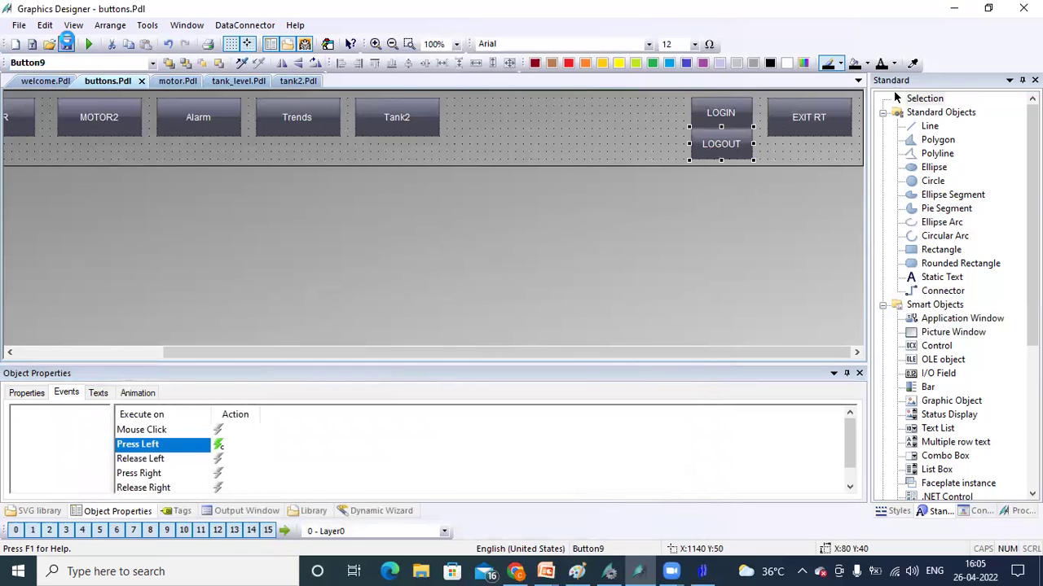
pyautogui.click(69, 46)
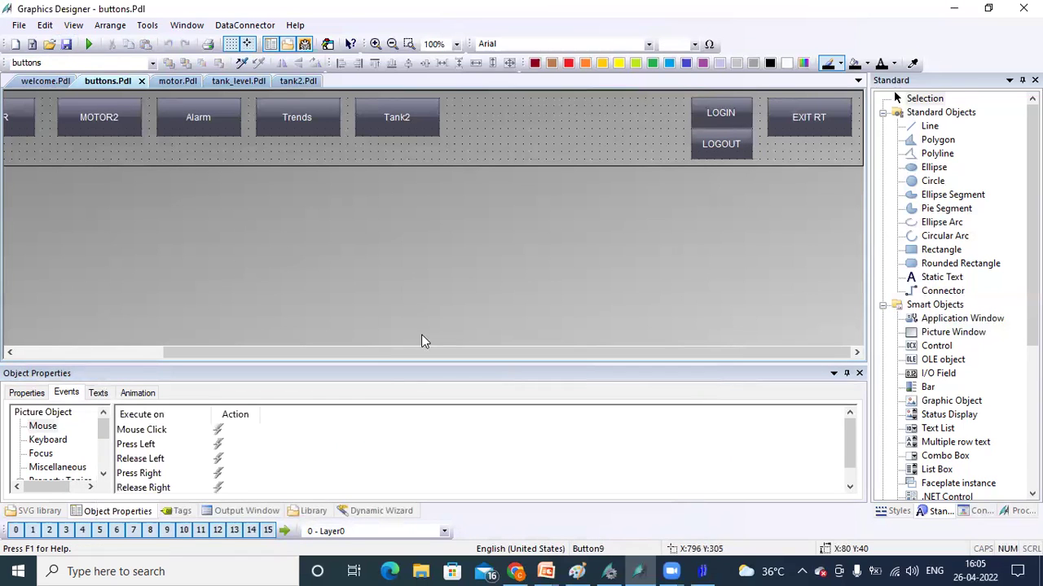
# Open welcome.Pdl in Graphics Designer from WinCC Explorer
pyautogui.click(610, 571)
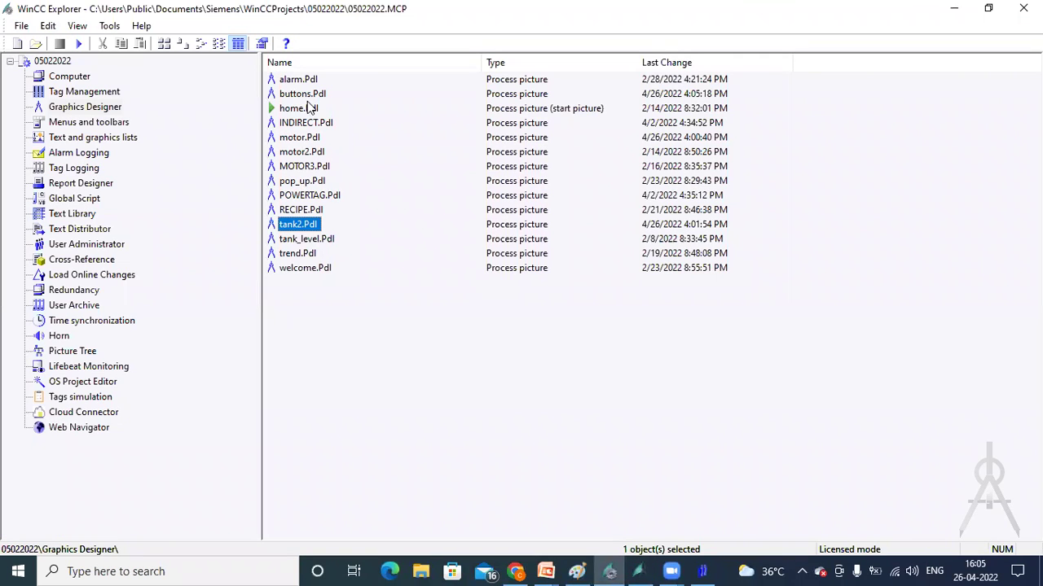
pyautogui.doubleClick(298, 268)
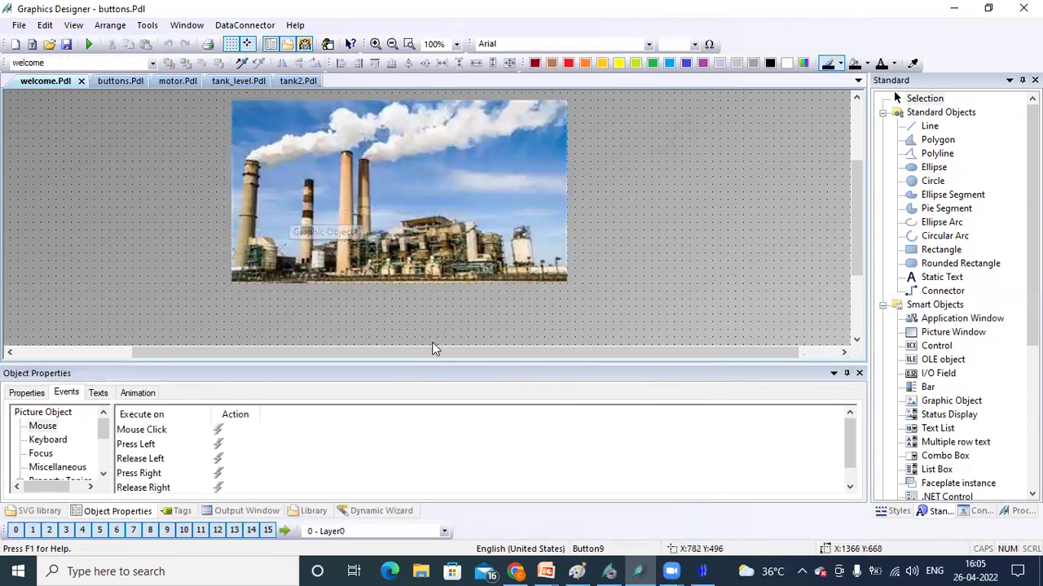
pyautogui.moveTo(433, 351); pyautogui.dragTo(607, 287)
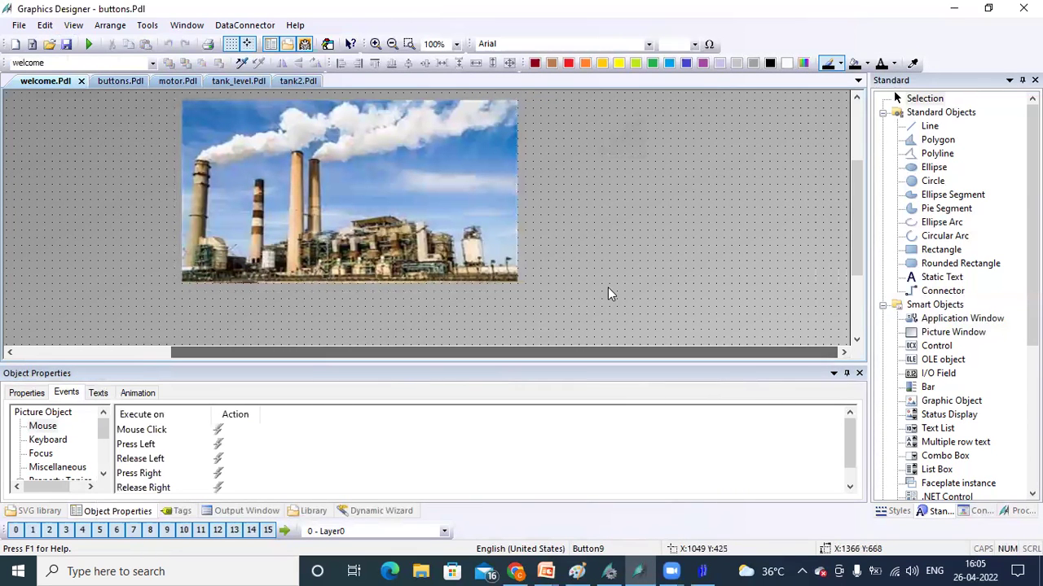
pyautogui.moveTo(855, 213); pyautogui.dragTo(855, 154)
# Remove the ?????? text from welcome.Pdl, save it, and paste the text into buttons.Pdl
pyautogui.click(658, 198)
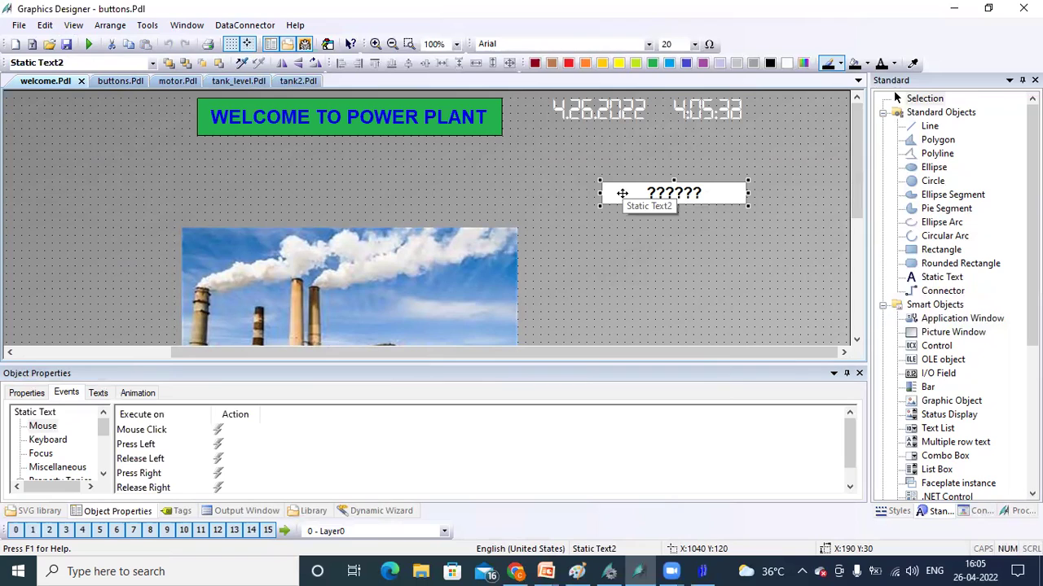
pyautogui.press('Delete')
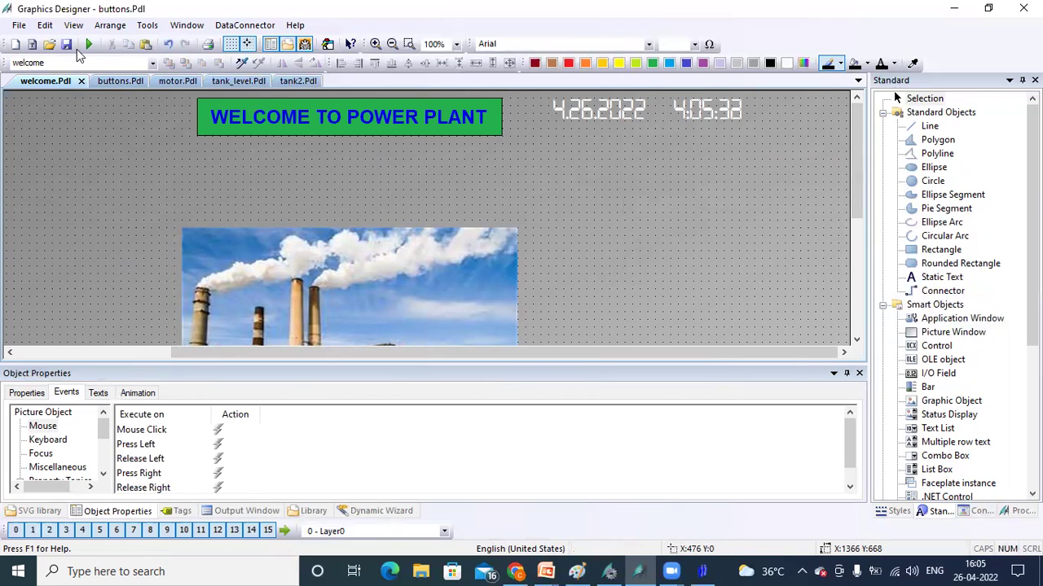
pyautogui.click(69, 45)
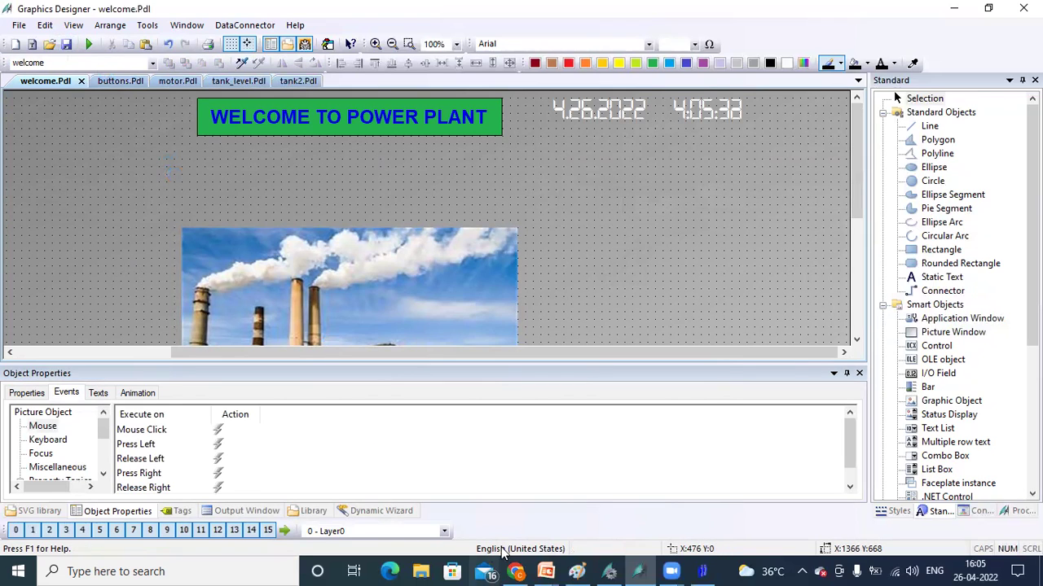
pyautogui.click(118, 81)
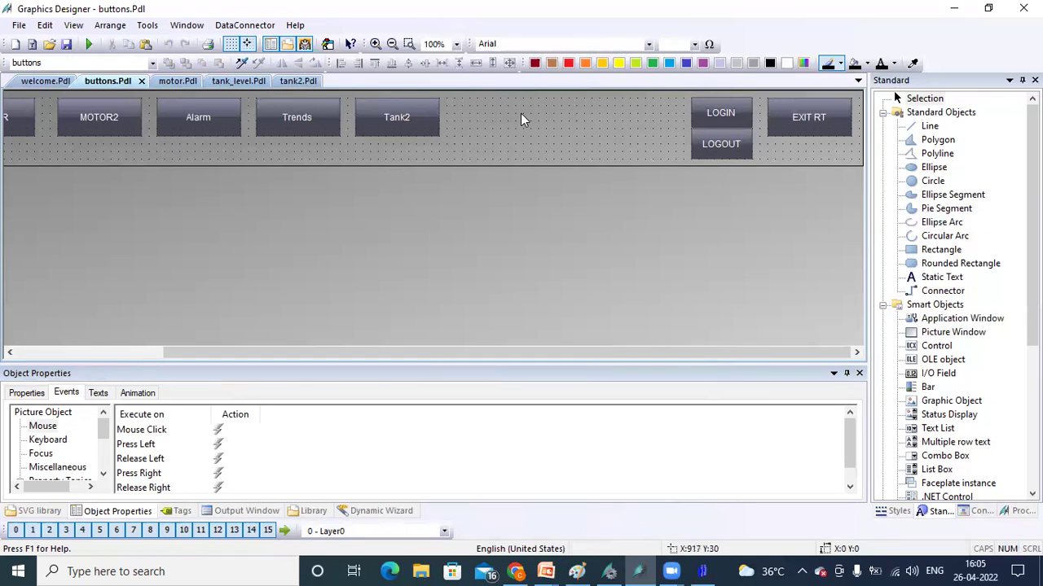
pyautogui.hotkey('ctrl', 'v')
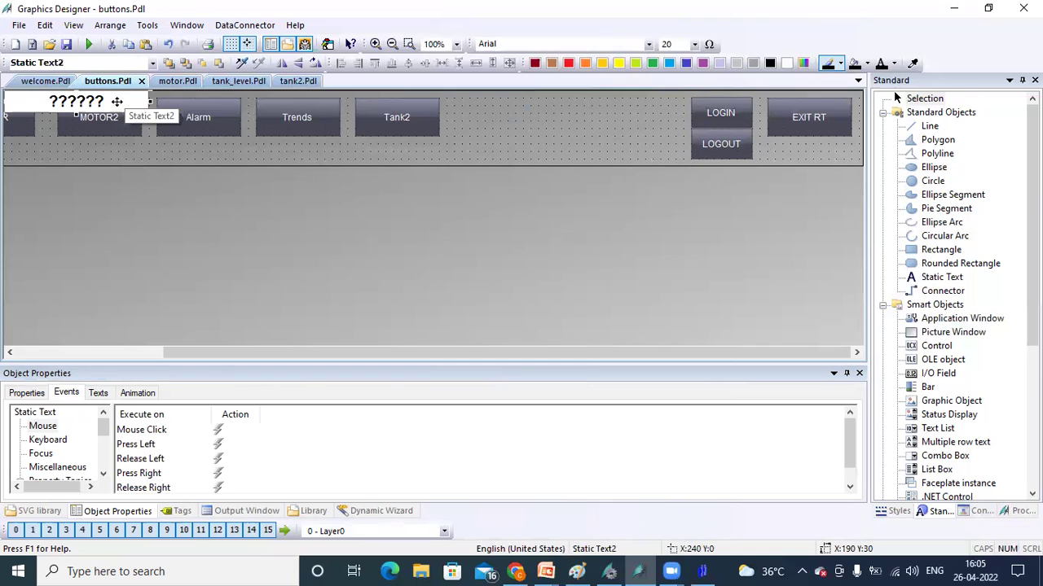
# Undo the stray ?????? text drop on tank_level and reselect it in buttons.Pdl
pyautogui.moveTo(116, 101); pyautogui.dragTo(482, 140)
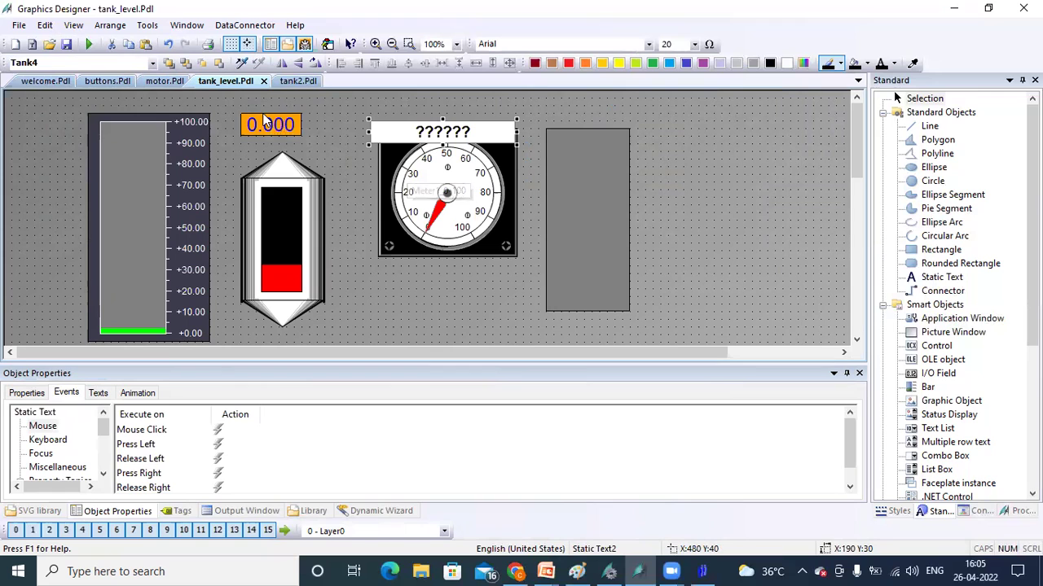
pyautogui.hotkey('ctrl', 'z')
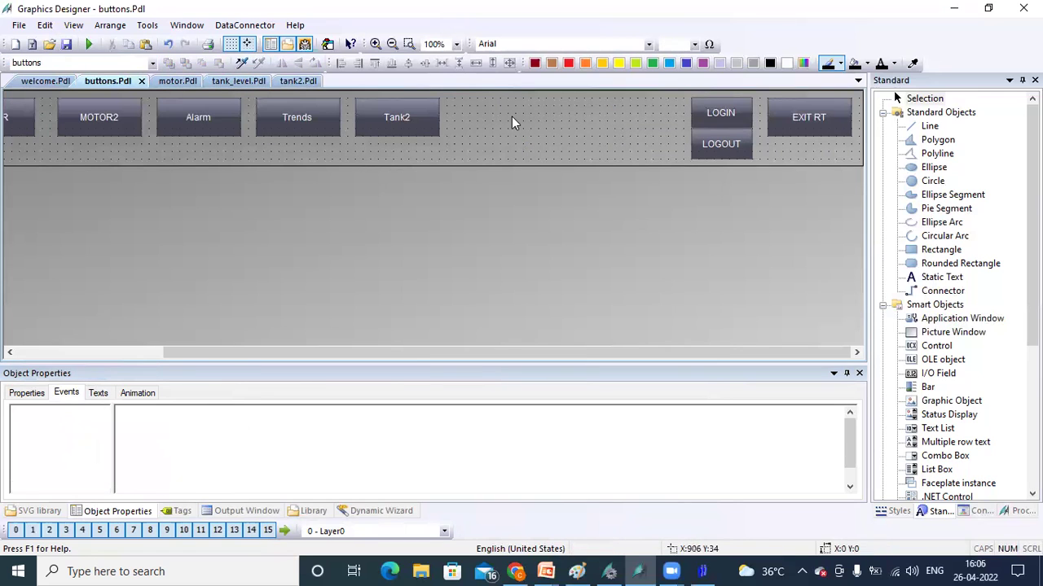
pyautogui.hotkey('ctrl', 'y')
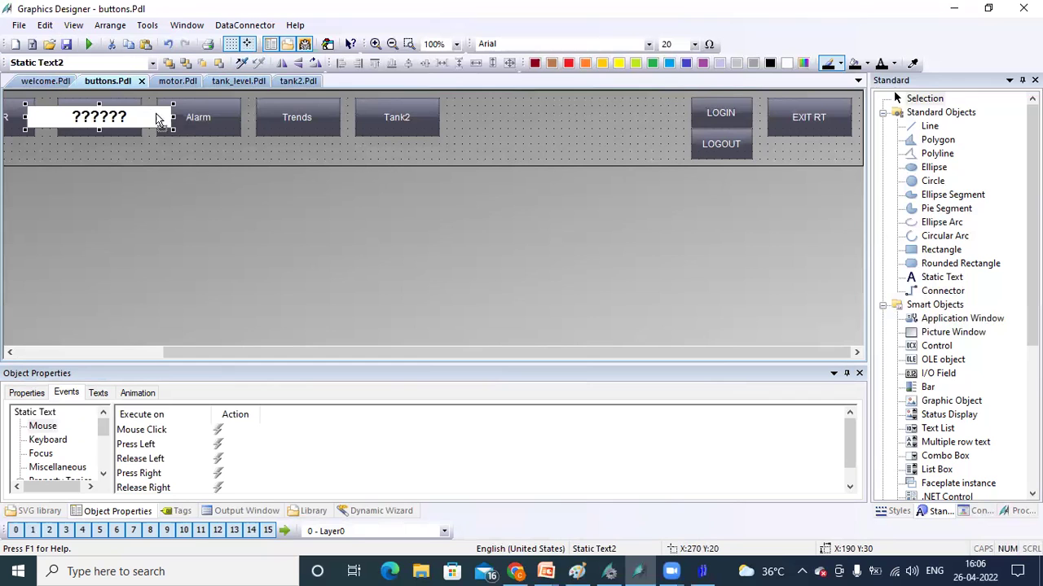
pyautogui.click(298, 80)
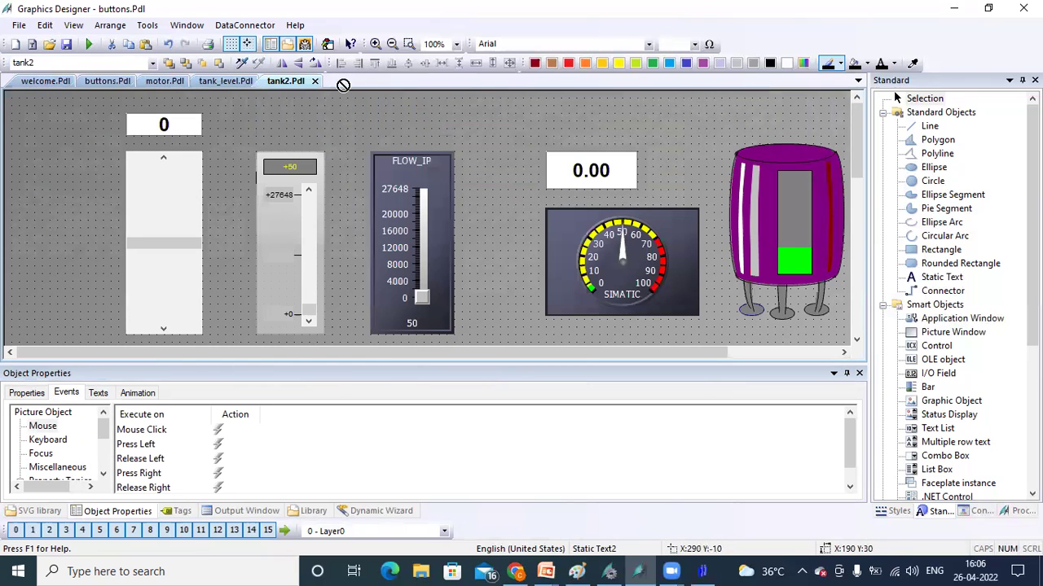
pyautogui.moveTo(114, 81); pyautogui.dragTo(276, 136)
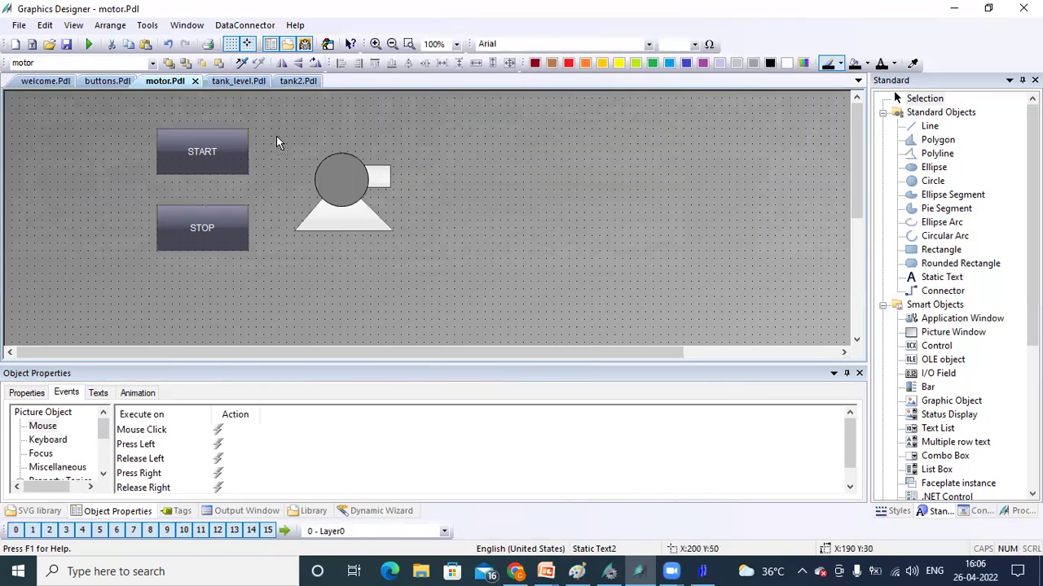
pyautogui.click(121, 82)
pyautogui.click(139, 118)
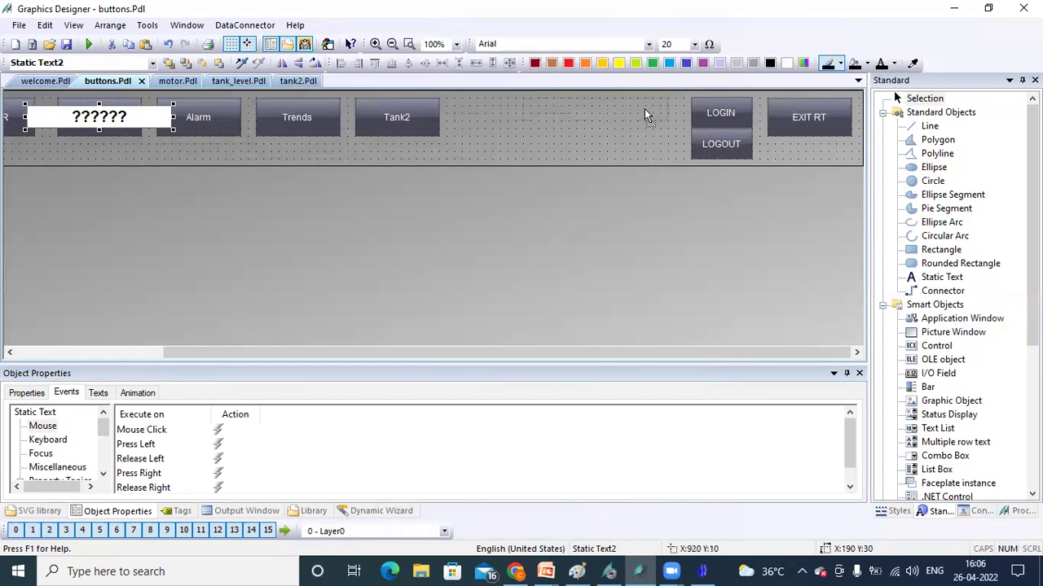
# Move the ?????? text box between Tank2 and LOGIN, nudging it up and right
pyautogui.hotkey('ctrl', 'x')
pyautogui.hotkey('ctrl', 'v')
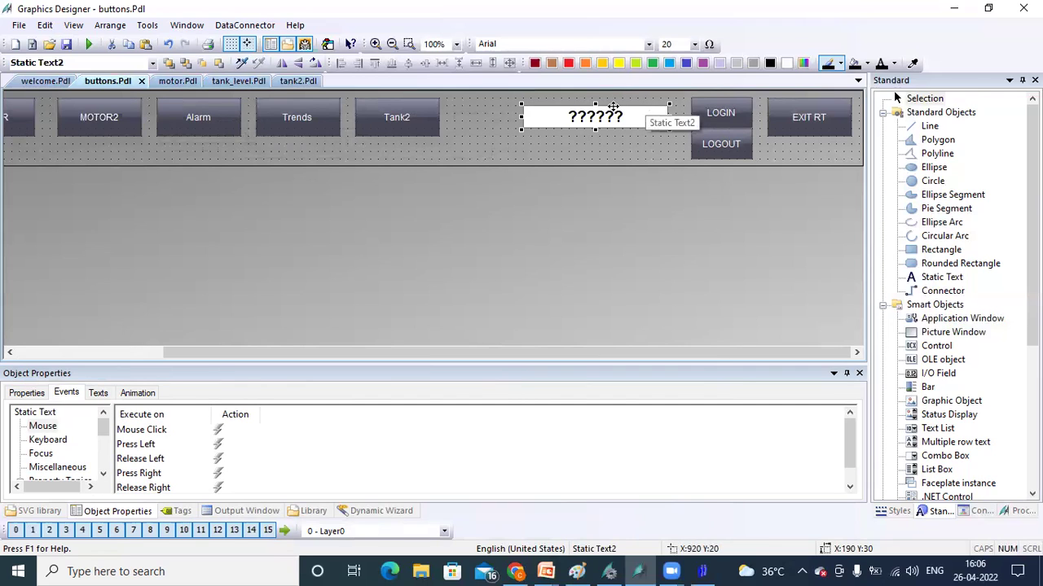
pyautogui.press('Up')
pyautogui.press('Up')
pyautogui.press('Up')
pyautogui.press('Up')
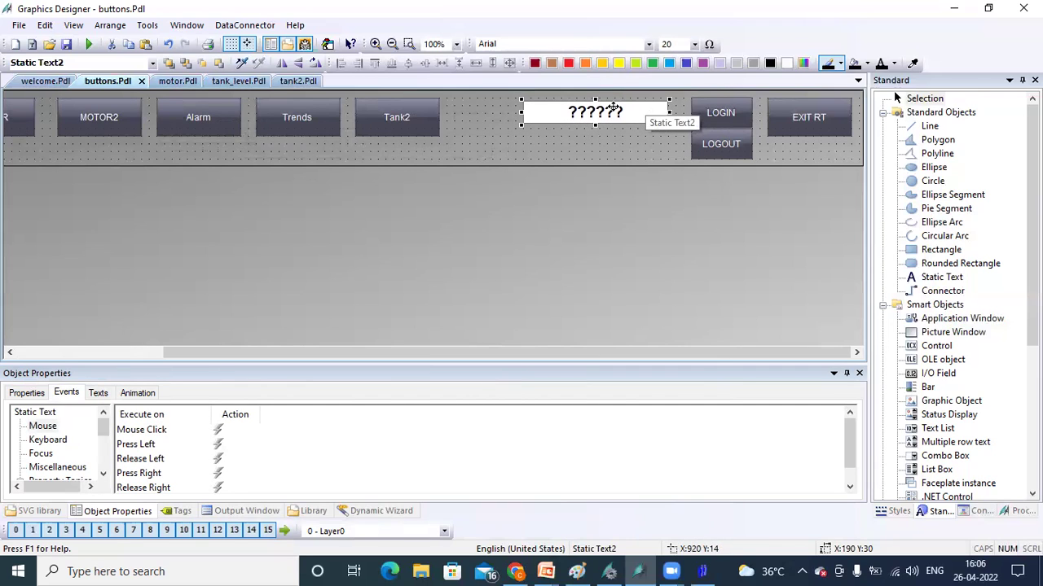
pyautogui.press('Up')
pyautogui.press('Right')
pyautogui.press('Right')
pyautogui.press('Right')
pyautogui.press('Right')
pyautogui.press('Right')
pyautogui.press('Right')
pyautogui.press('Right')
pyautogui.press('Right')
pyautogui.press('Right')
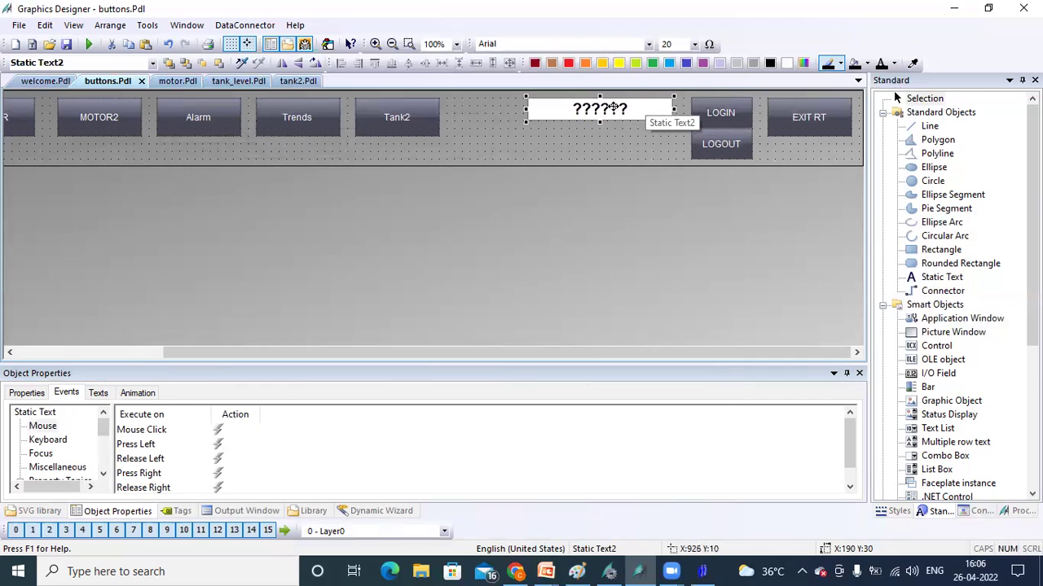
pyautogui.press('Right')
pyautogui.press('Right')
pyautogui.press('Right')
pyautogui.press('Right')
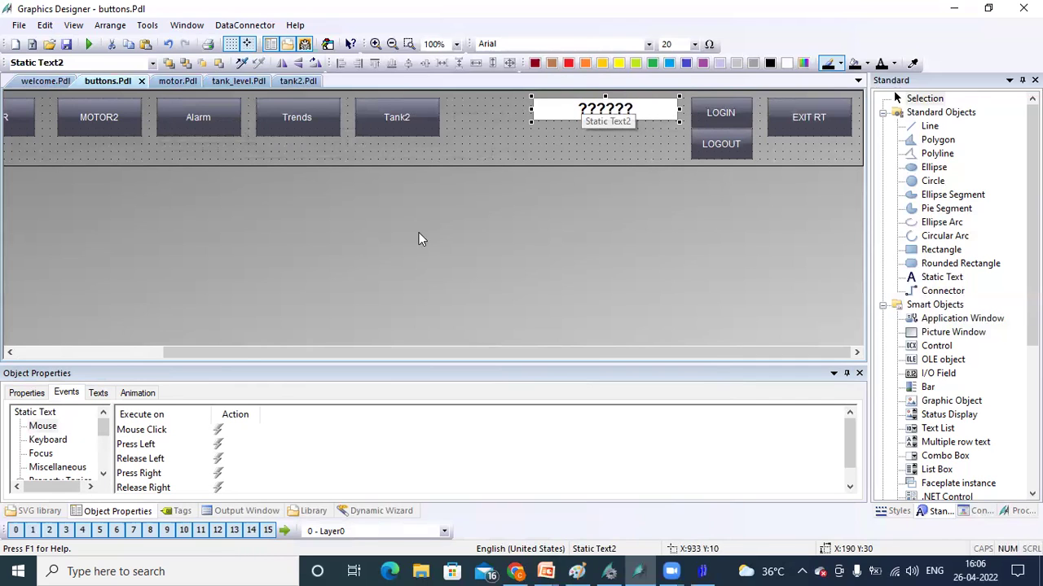
pyautogui.click(26, 393)
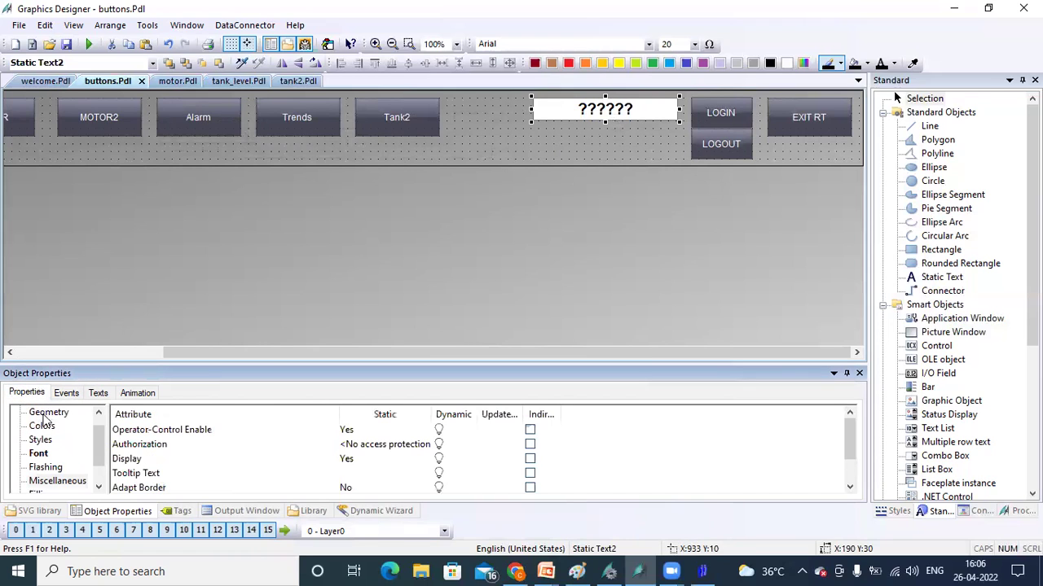
pyautogui.click(39, 454)
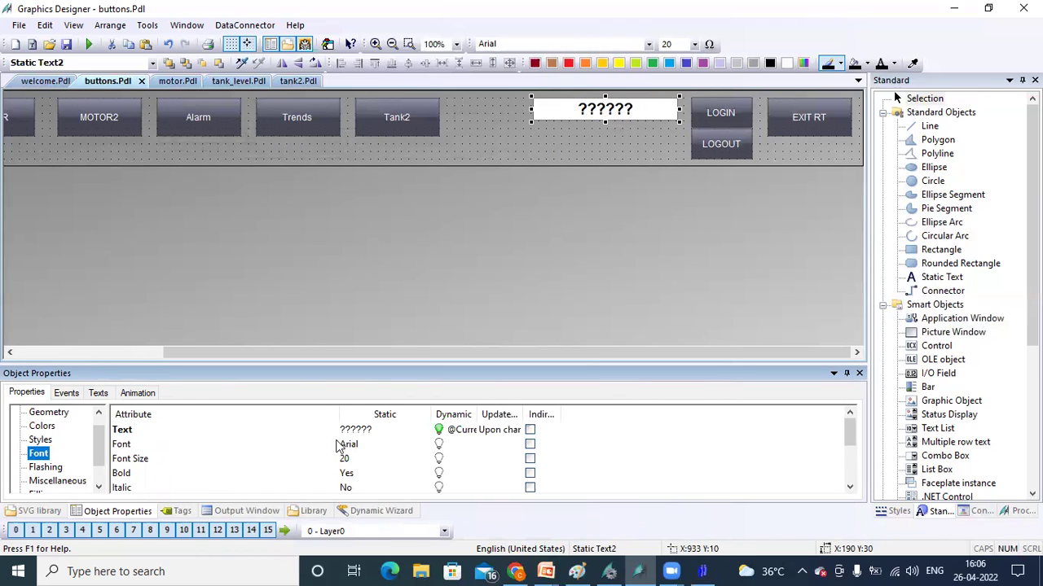
pyautogui.click(479, 413)
pyautogui.moveTo(479, 413); pyautogui.dragTo(542, 413)
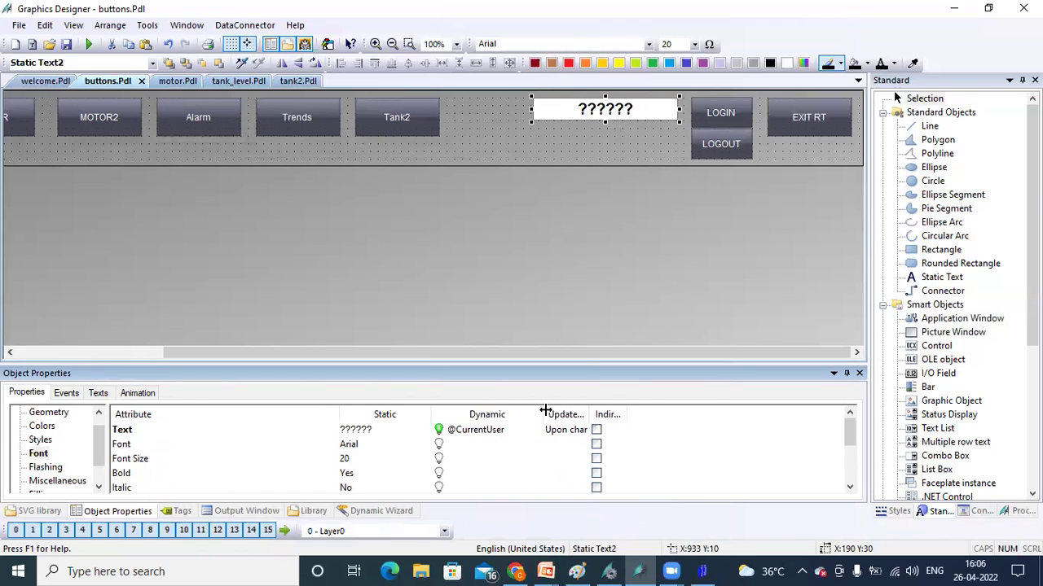
pyautogui.rightClick(441, 436)
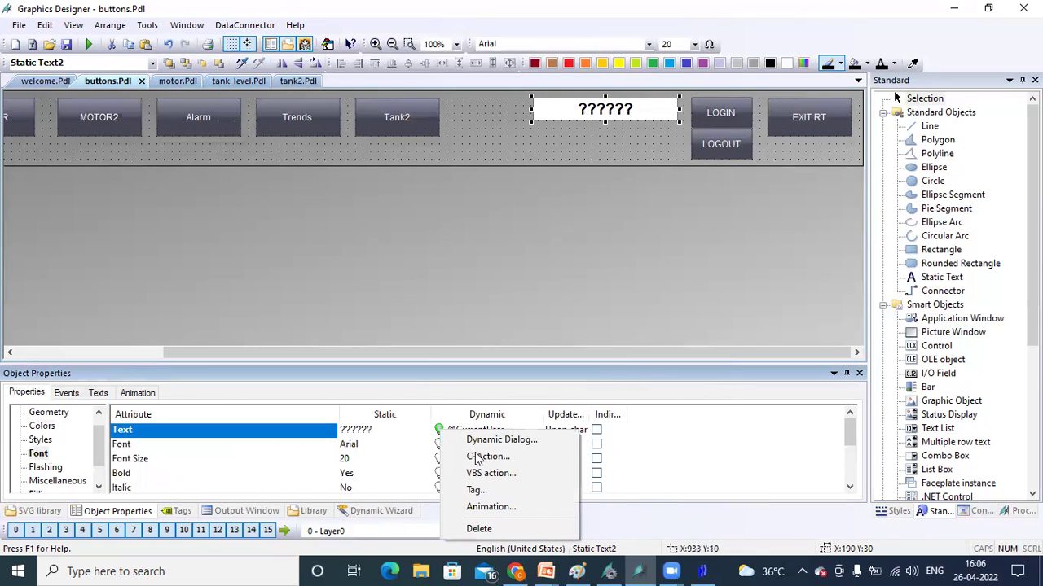
pyautogui.click(488, 492)
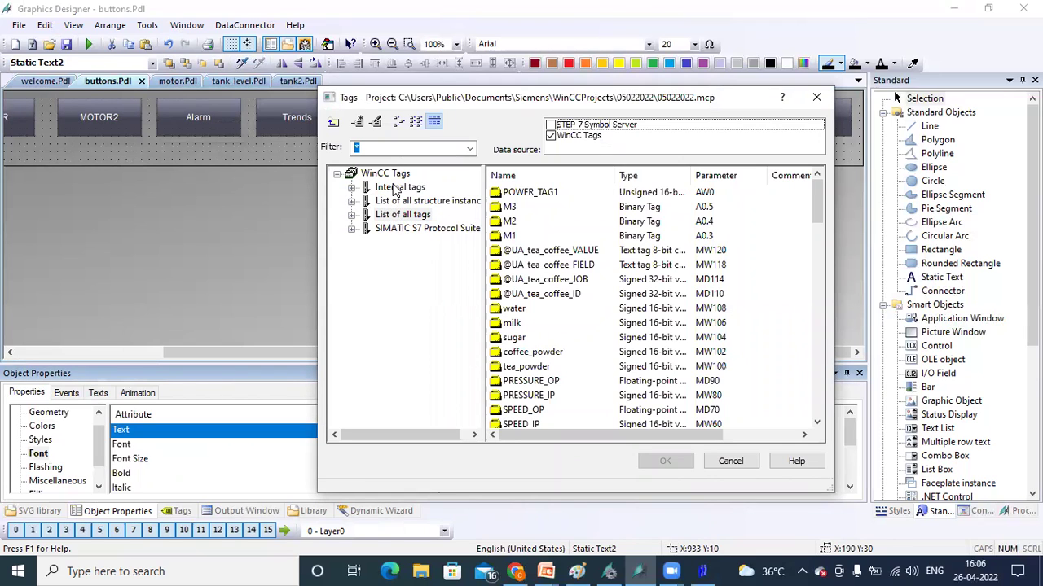
pyautogui.click(395, 188)
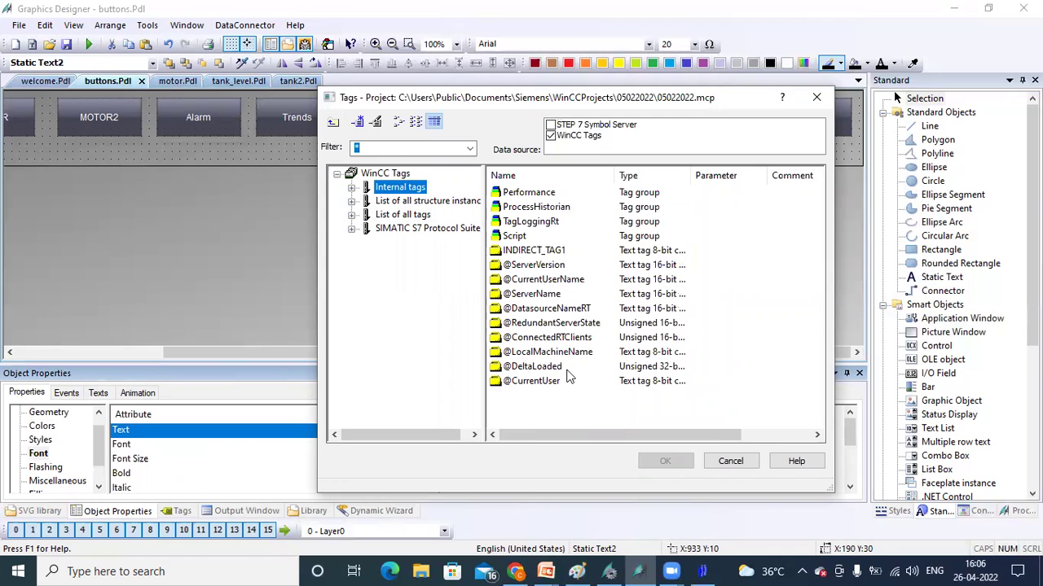
pyautogui.click(690, 179)
pyautogui.moveTo(690, 179); pyautogui.dragTo(730, 181)
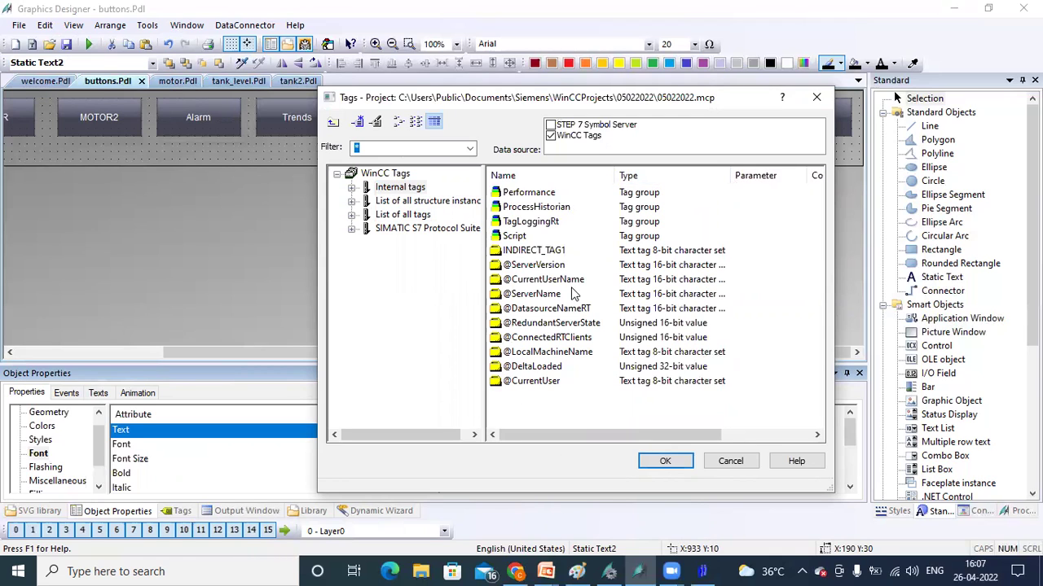
pyautogui.click(533, 382)
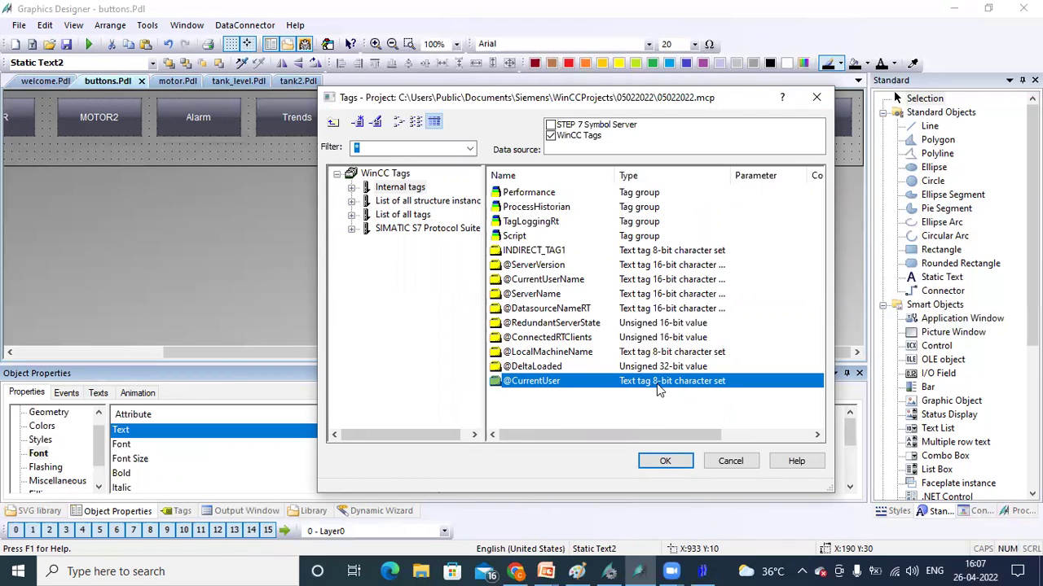
pyautogui.click(665, 461)
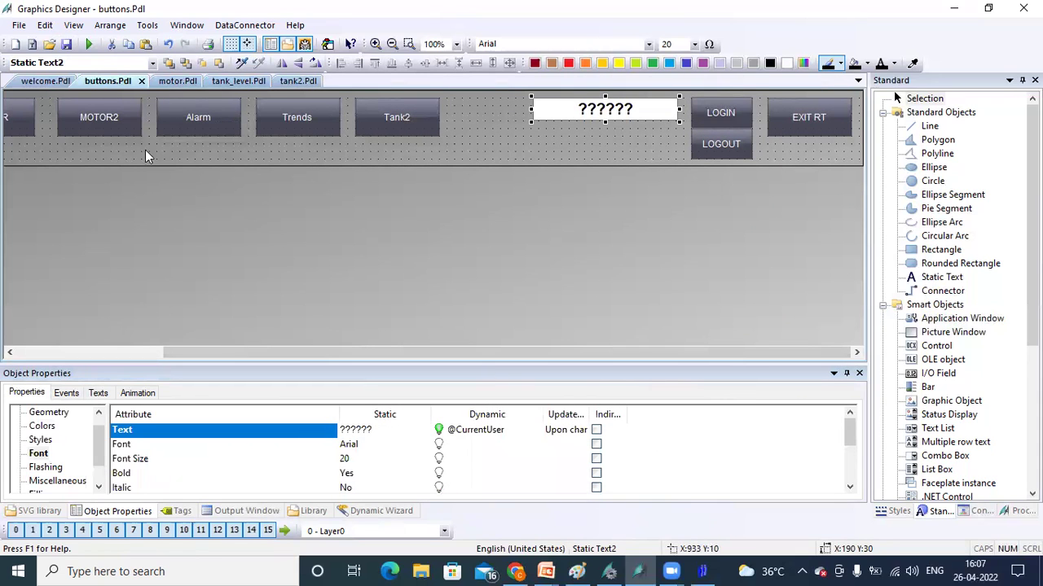
# Save buttons.Pdl and activate the WinCC Explorer project to launch runtime
pyautogui.click(67, 44)
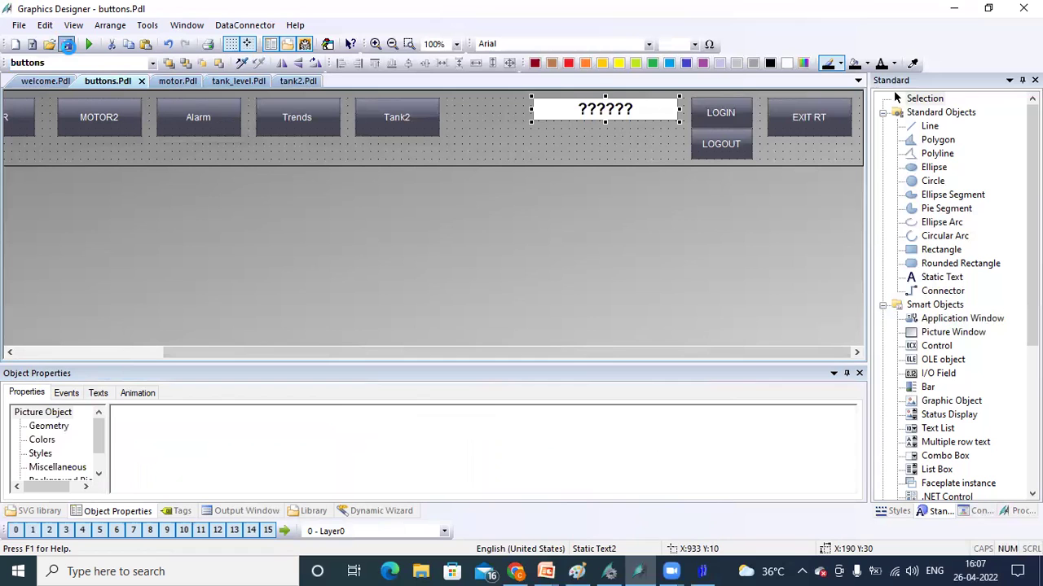
pyautogui.click(611, 571)
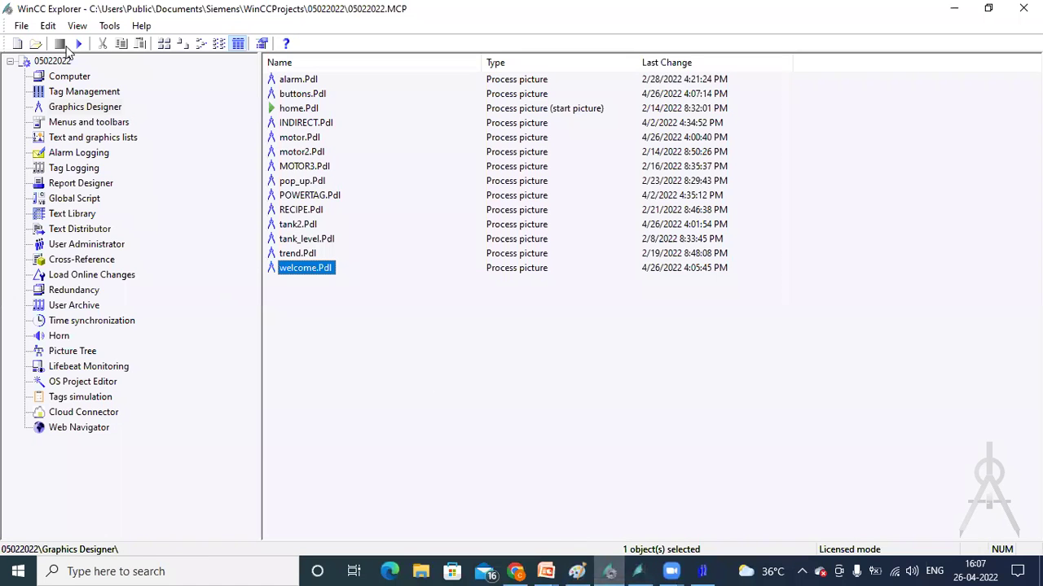
pyautogui.click(78, 46)
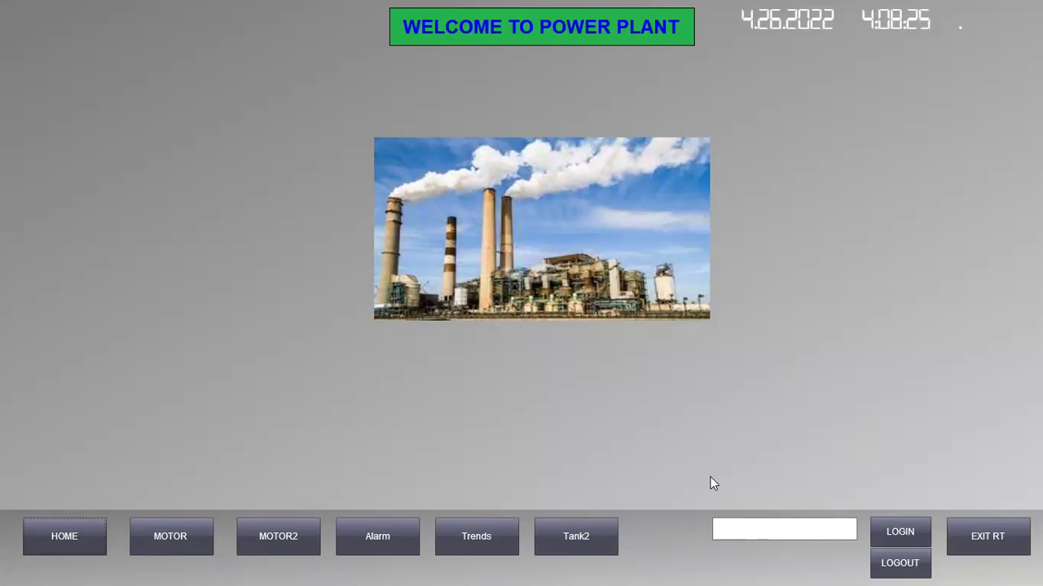
# Cancel a first login attempt and confirm MOTOR is refused with no user logged in
pyautogui.click(904, 534)
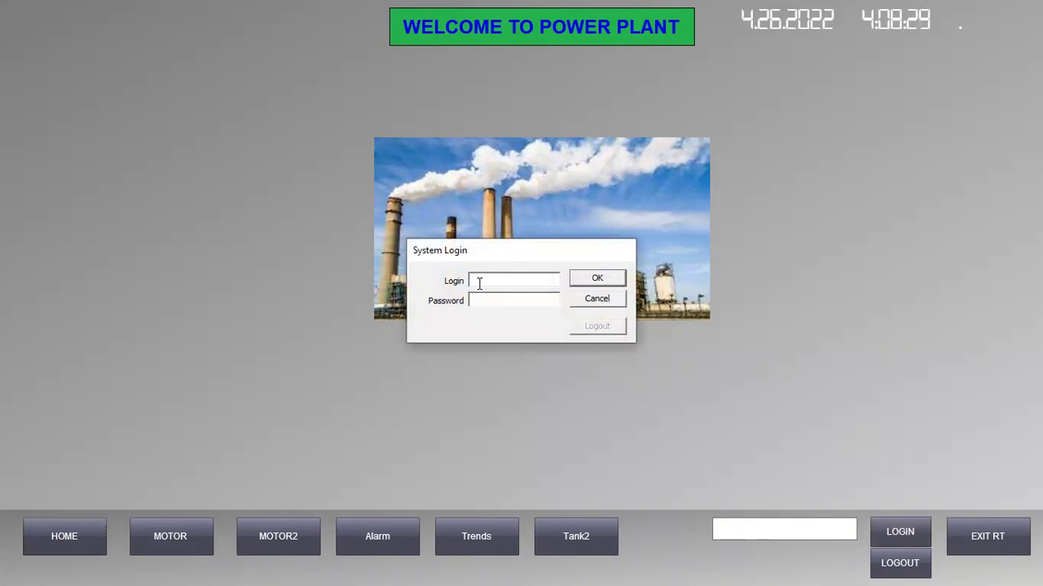
pyautogui.click(578, 302)
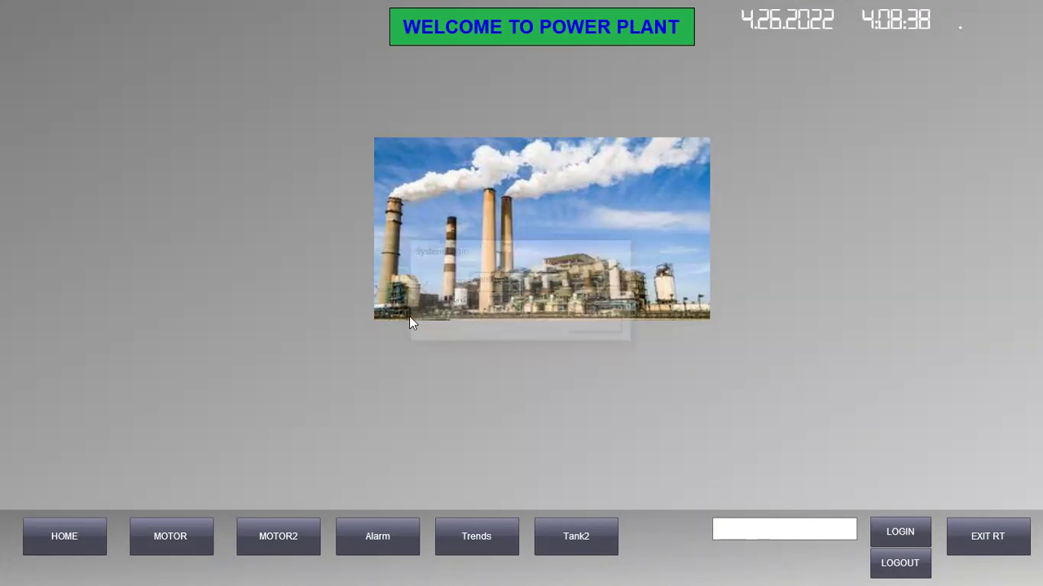
pyautogui.click(171, 536)
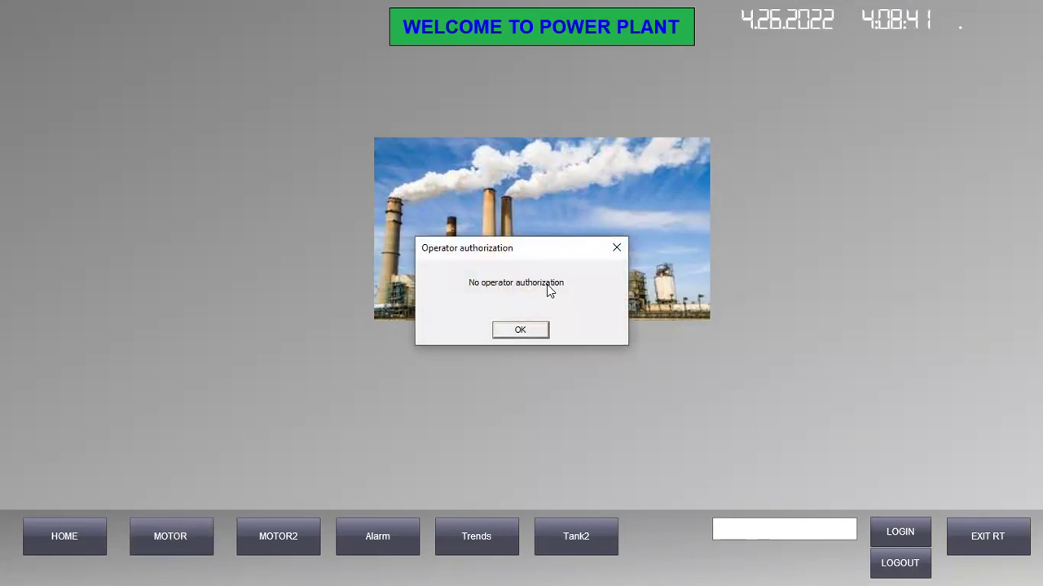
pyautogui.click(520, 330)
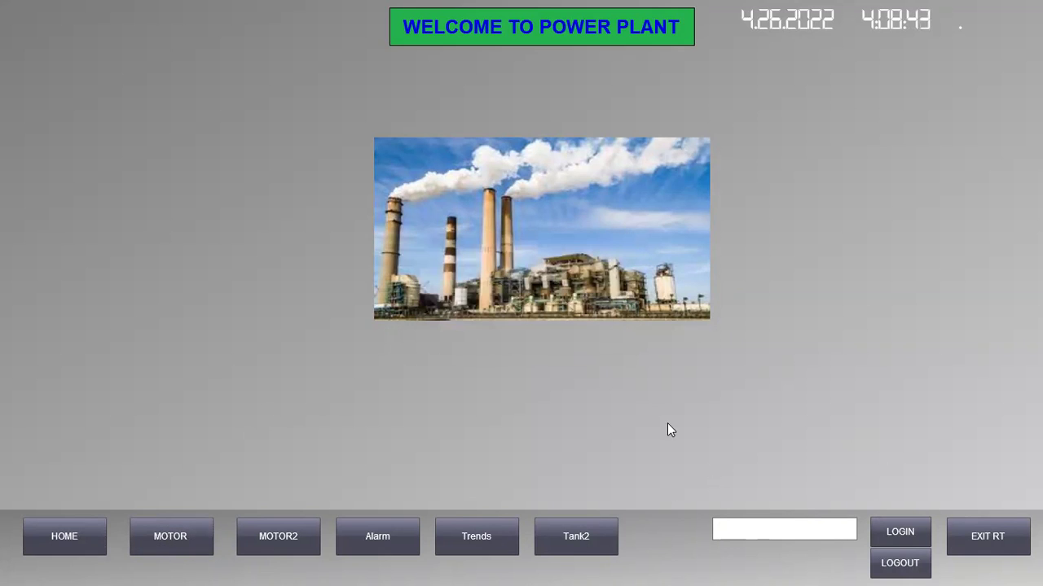
pyautogui.click(891, 533)
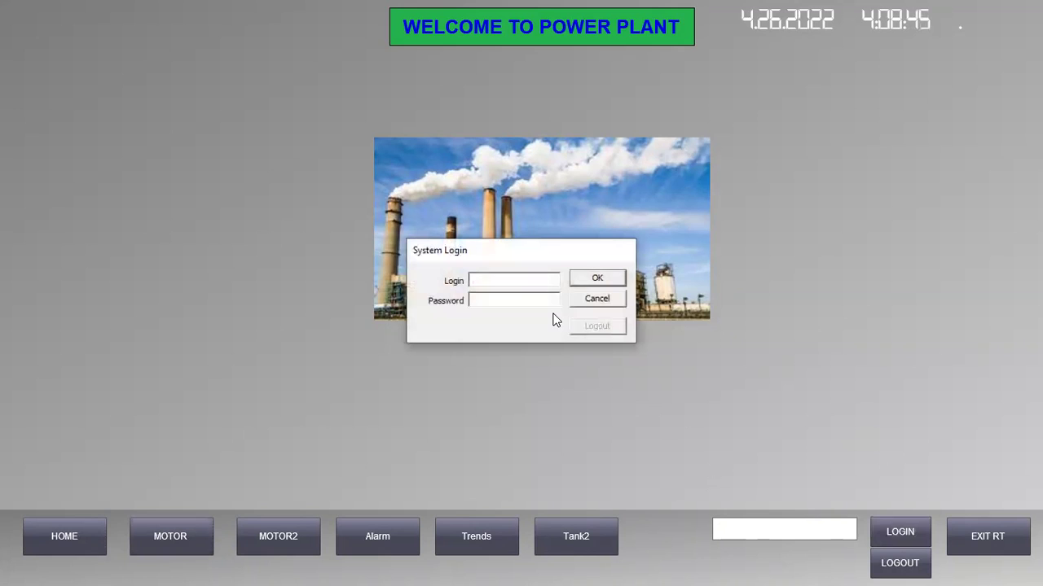
pyautogui.write('manager')
pyautogui.write('*****')
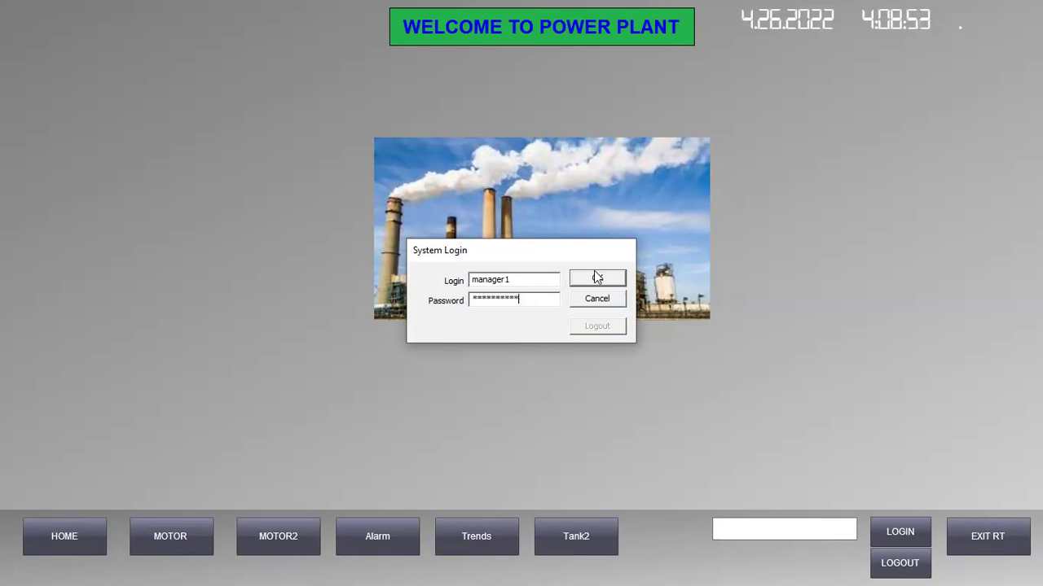
pyautogui.click(598, 278)
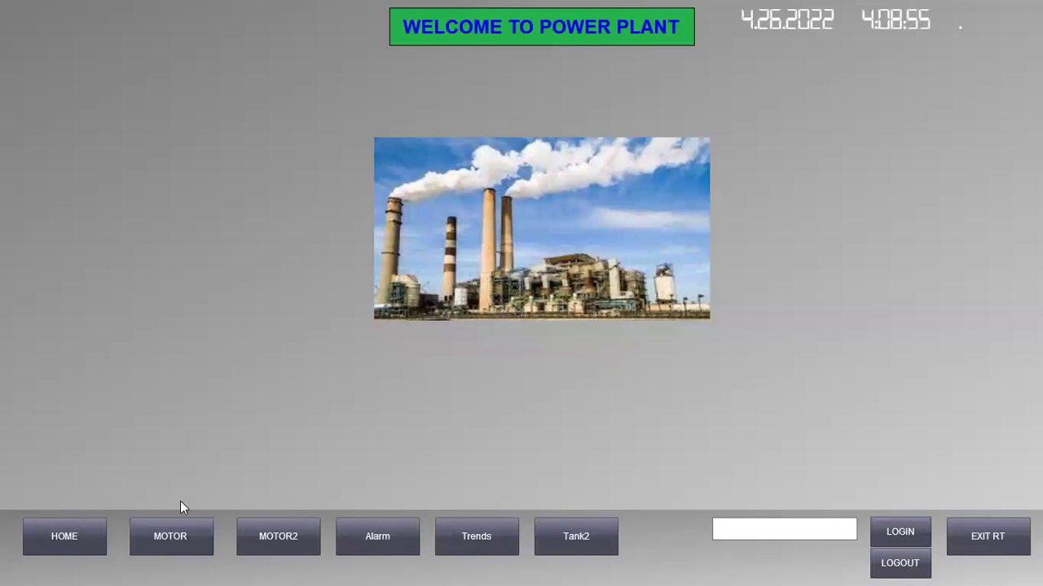
pyautogui.click(182, 538)
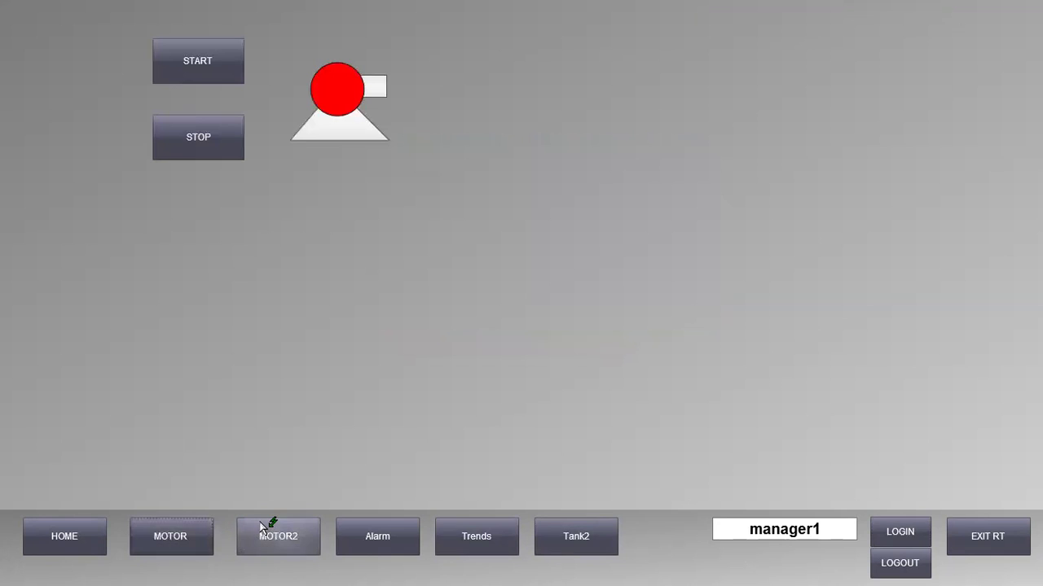
pyautogui.click(222, 79)
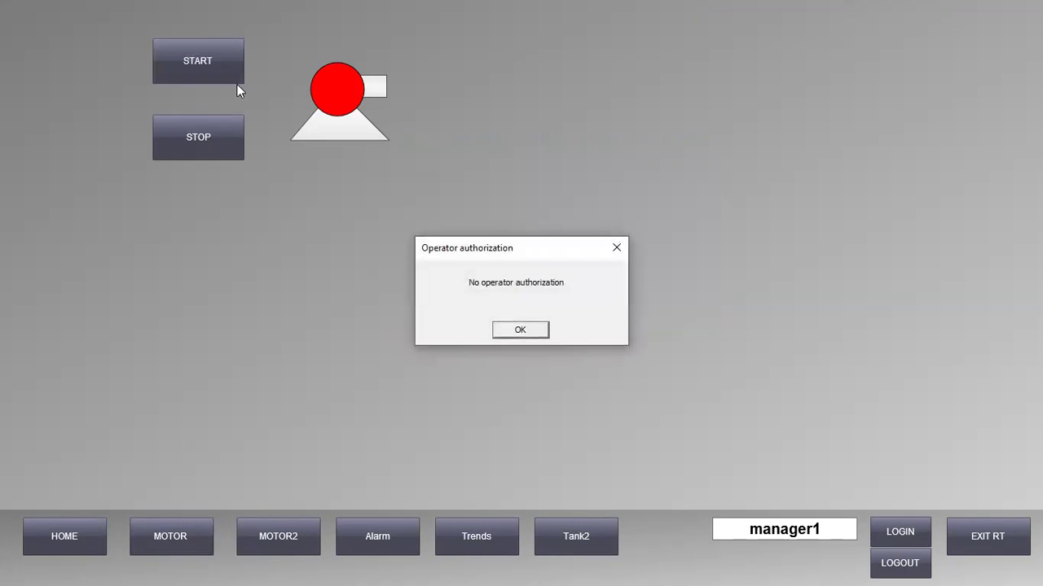
pyautogui.click(520, 329)
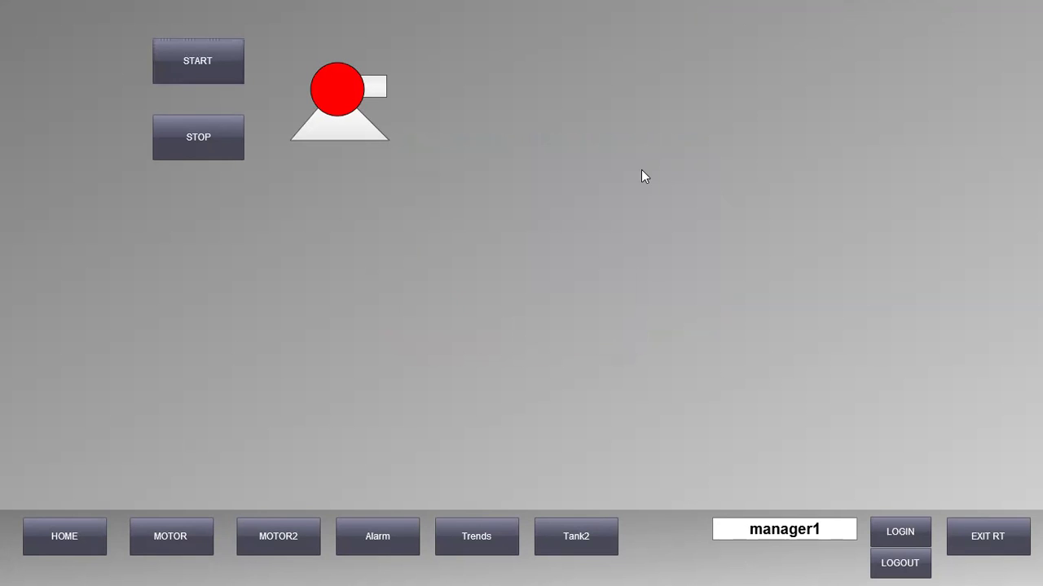
# Switch user by logging in as operator1 with its password
pyautogui.click(893, 536)
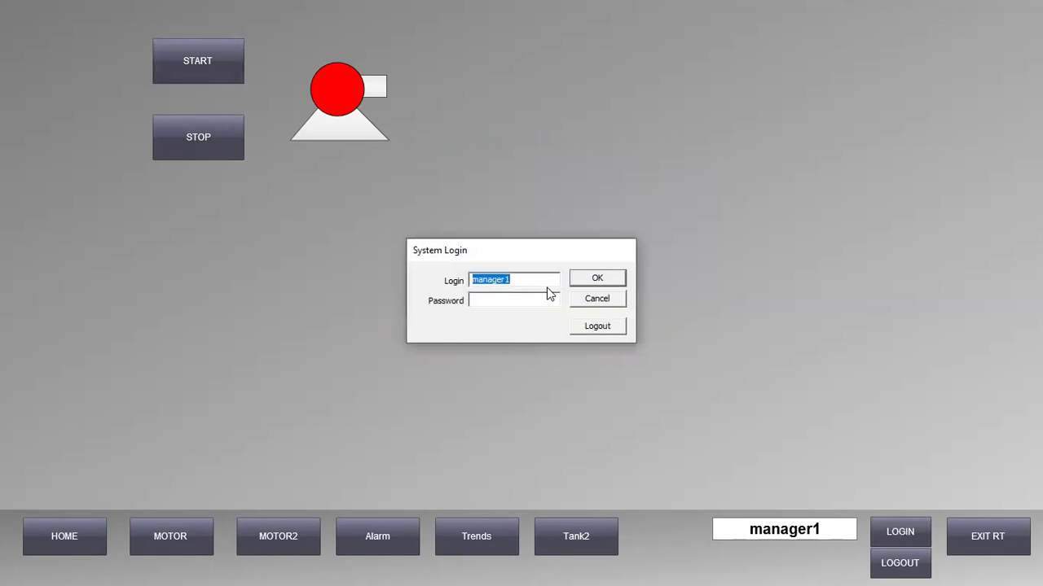
pyautogui.write('operator1')
pyautogui.click(538, 295)
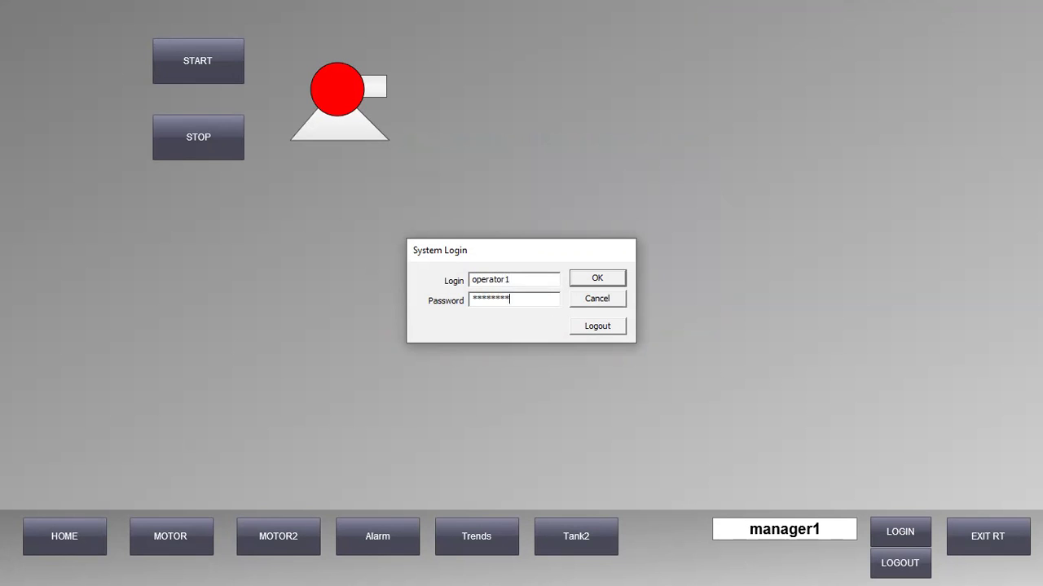
pyautogui.click(597, 278)
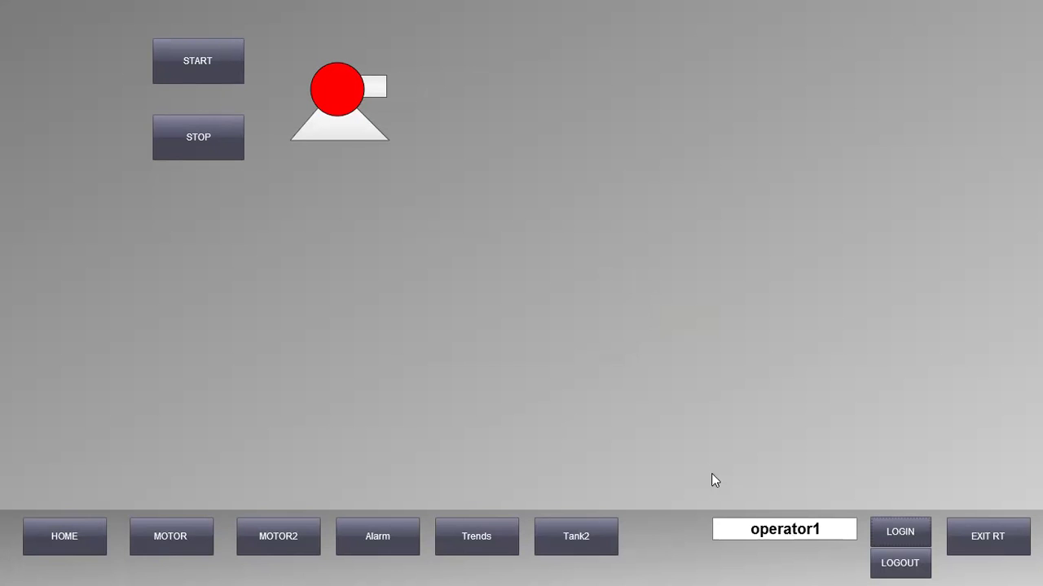
# As operator1, try motor START and STOP, then confirm Tank2 access is refused
pyautogui.click(228, 75)
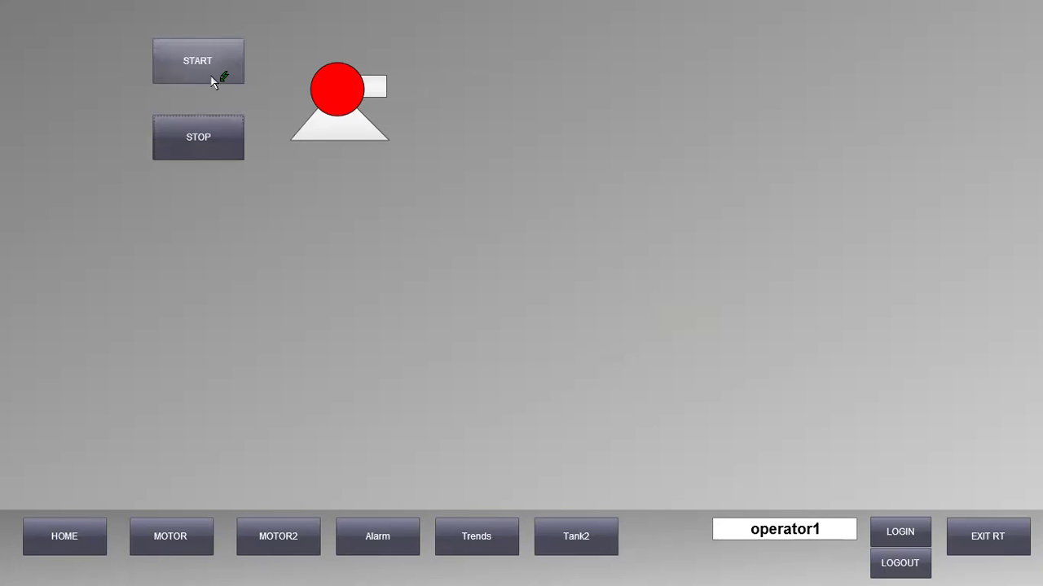
pyautogui.click(210, 148)
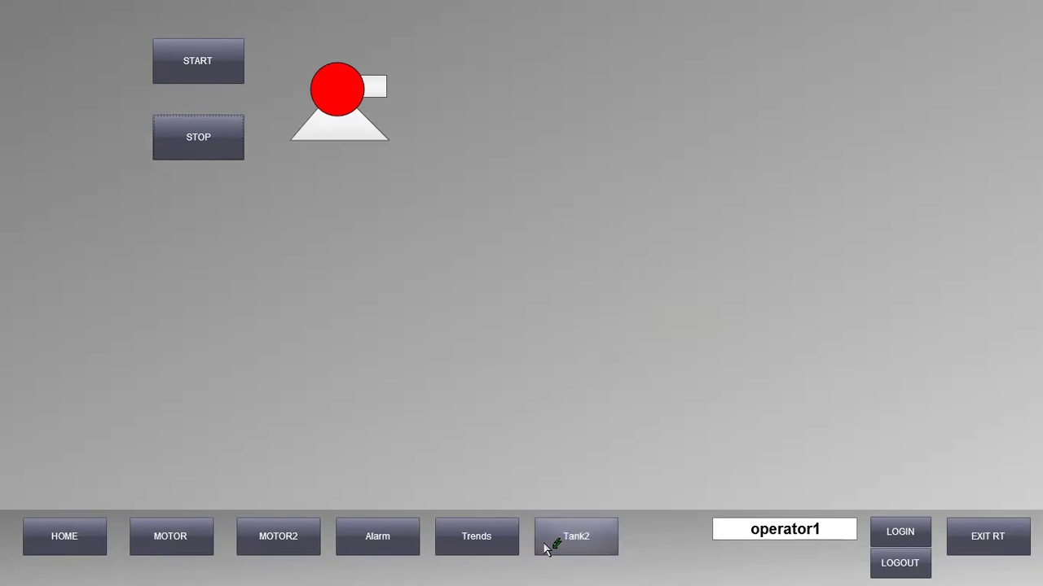
pyautogui.click(590, 535)
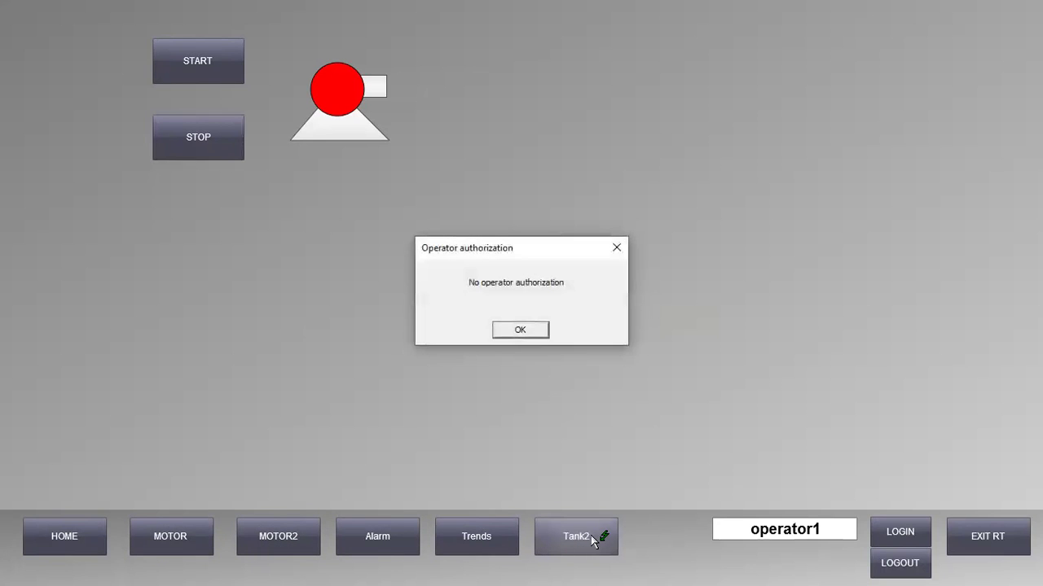
pyautogui.click(524, 327)
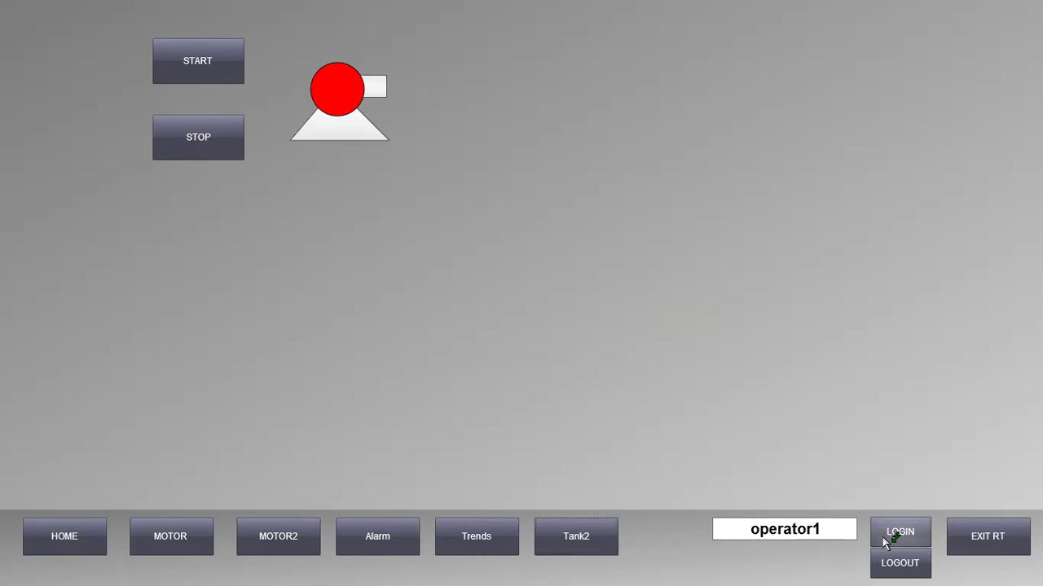
pyautogui.click(882, 537)
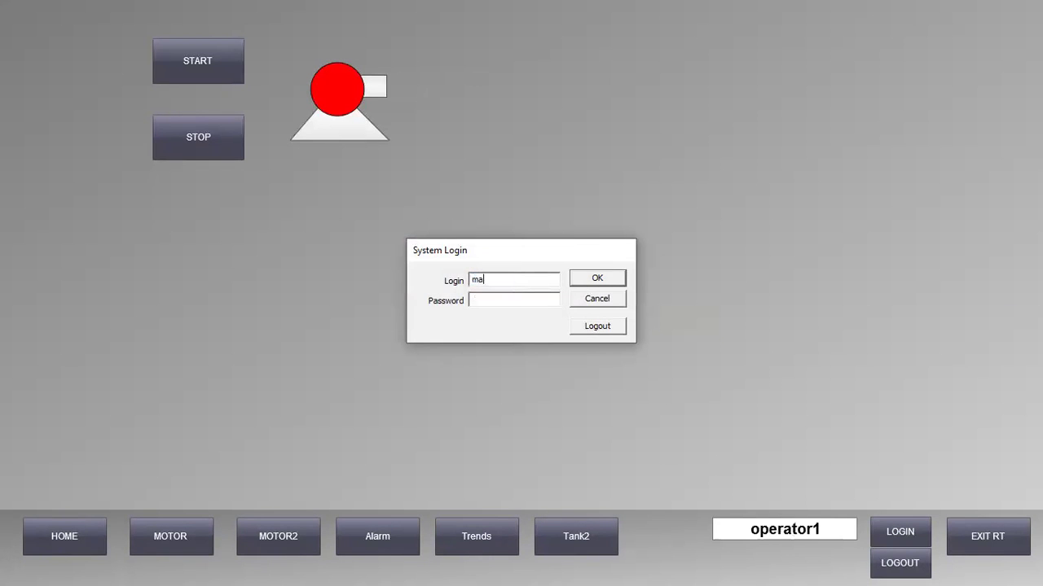
pyautogui.write('*******')
pyautogui.write('***')
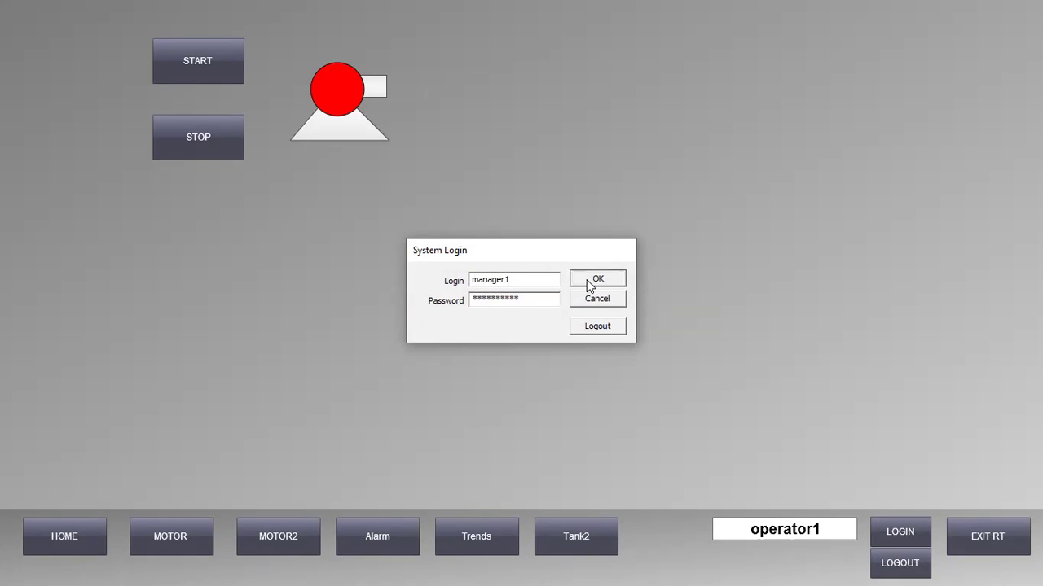
pyautogui.click(587, 280)
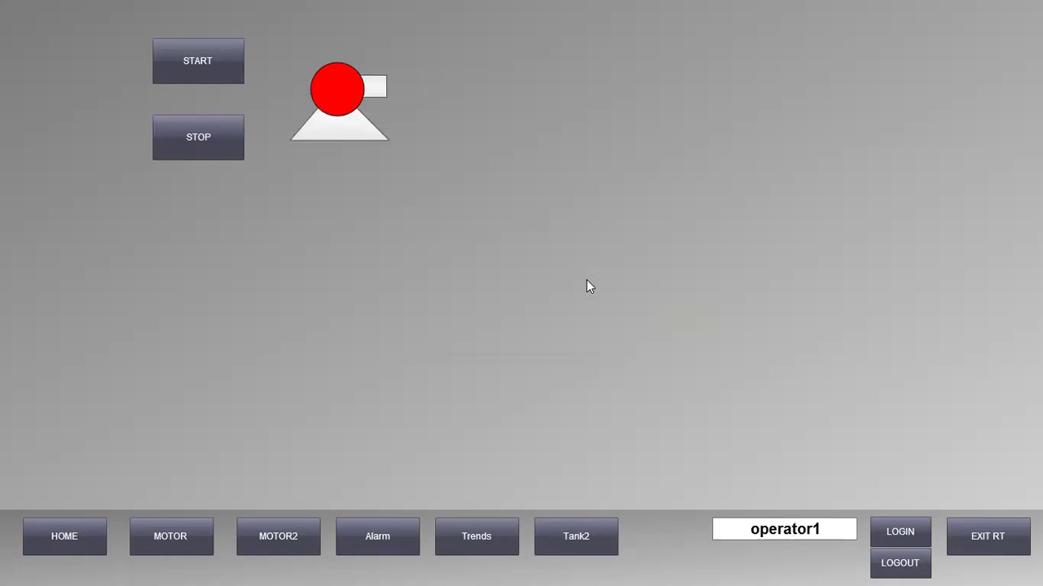
pyautogui.click(575, 539)
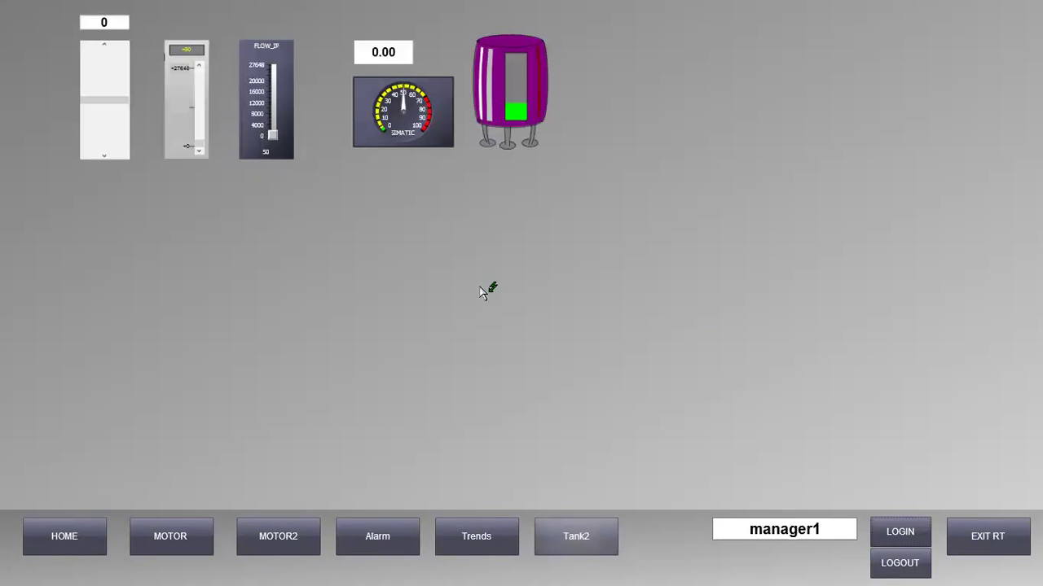
pyautogui.click(107, 111)
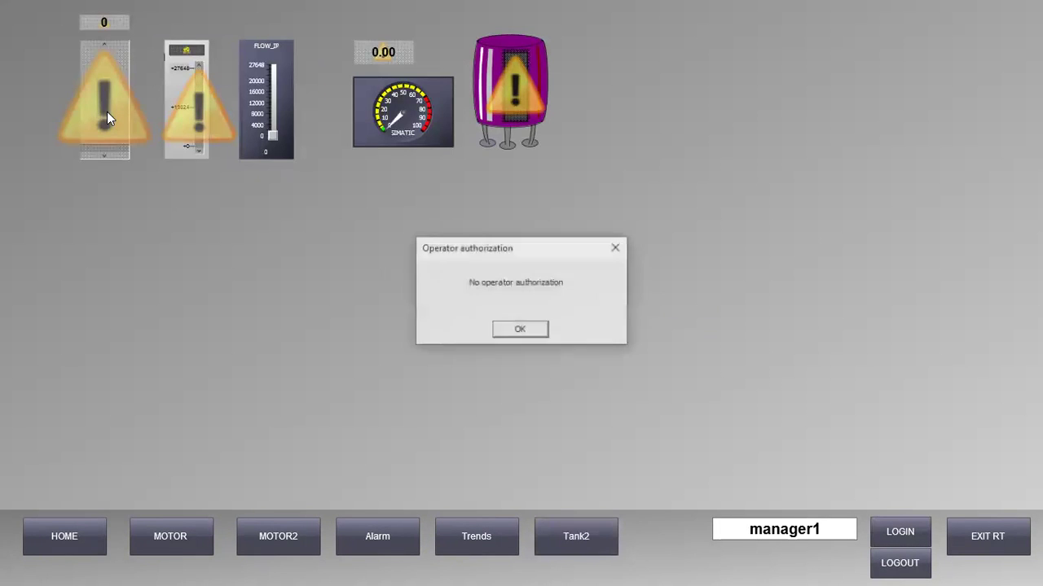
pyautogui.click(500, 330)
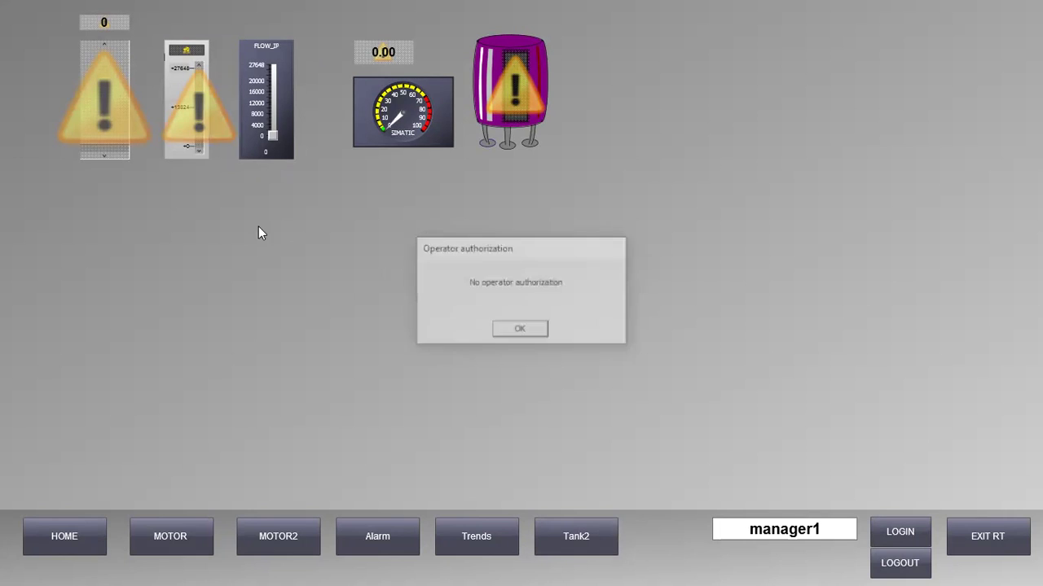
pyautogui.click(90, 153)
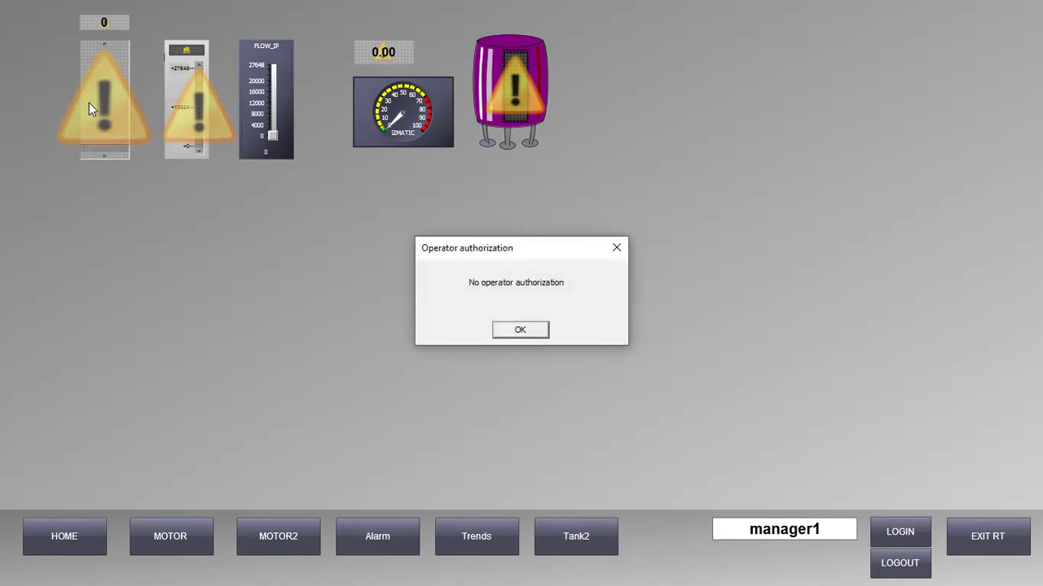
pyautogui.click(524, 335)
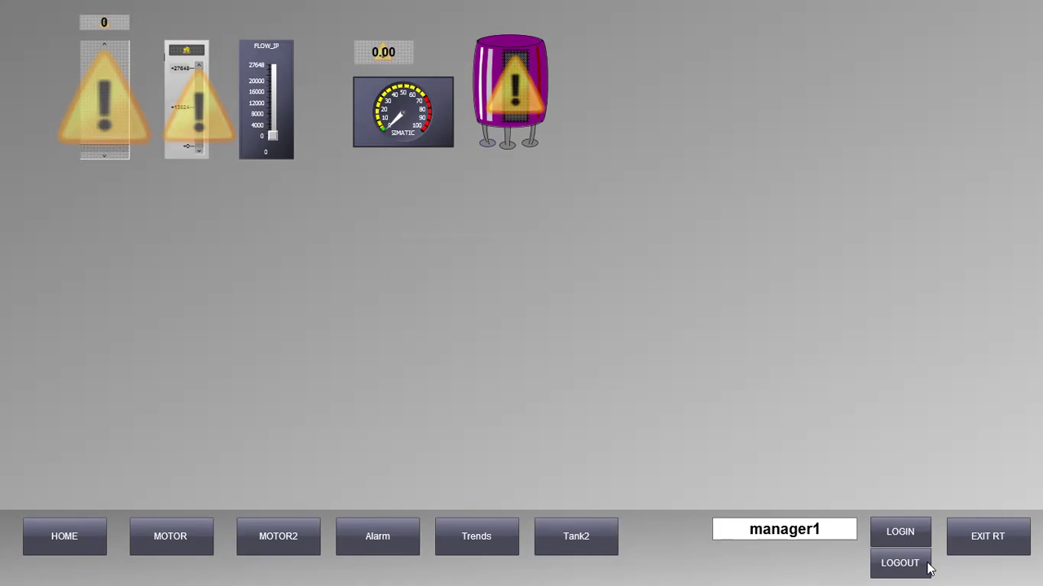
# Log in as engineer1 with its password
pyautogui.click(899, 537)
pyautogui.write('engineer1')
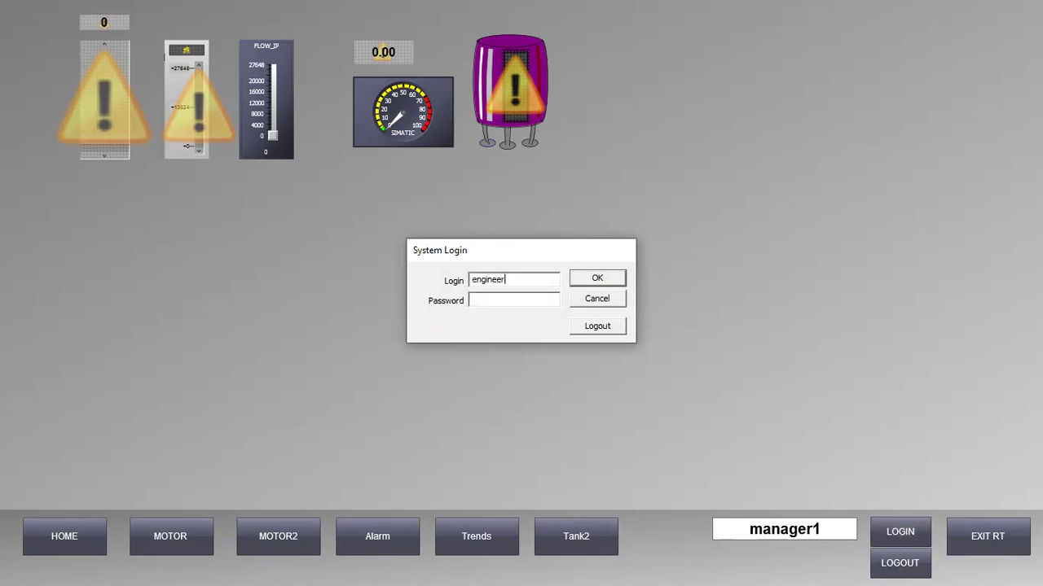
pyautogui.click(526, 298)
pyautogui.write('***********')
pyautogui.click(601, 282)
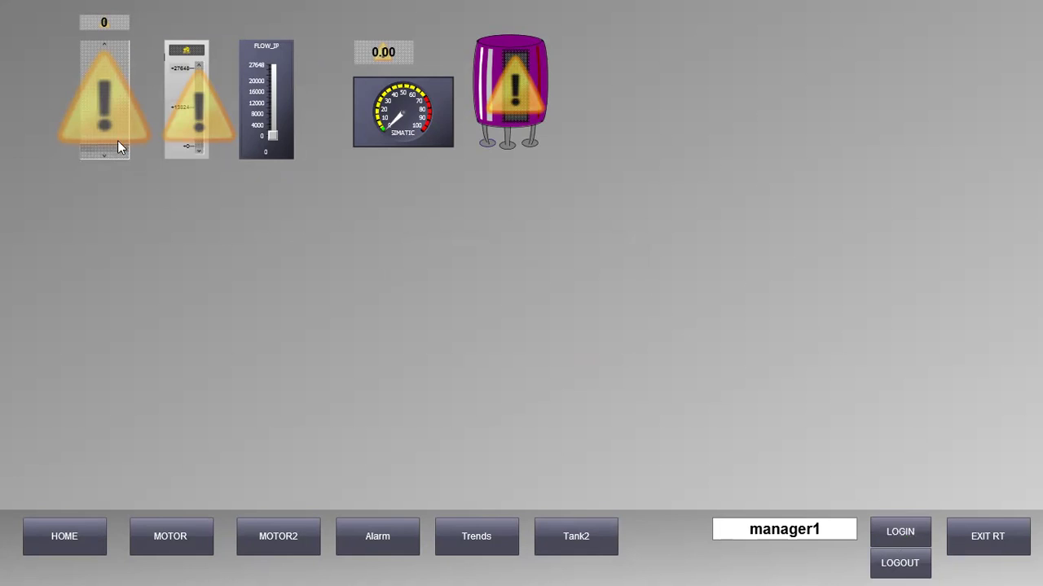
# As engineer1, enter 4 in the top I/O field on the Tank2 screen
pyautogui.click(110, 21)
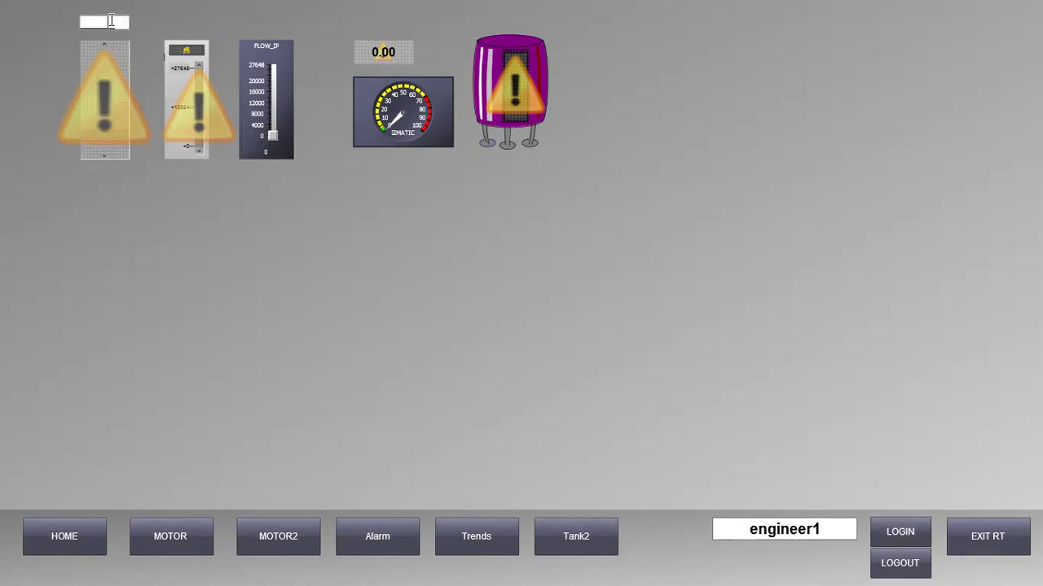
pyautogui.write('4')
pyautogui.press('Return')
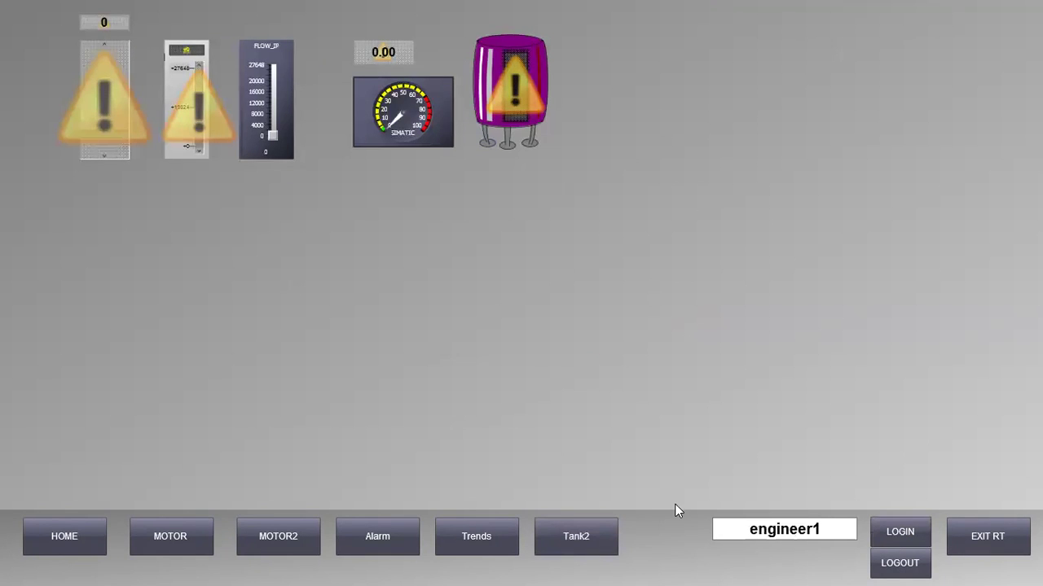
# Log out and confirm the slider refuses operation without a logged-in user
pyautogui.click(900, 562)
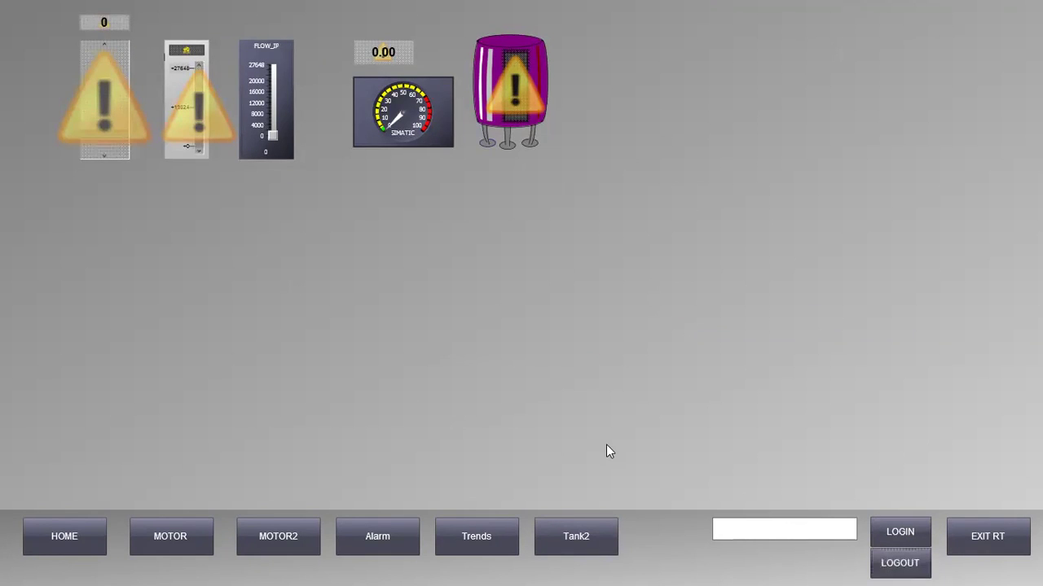
pyautogui.click(111, 96)
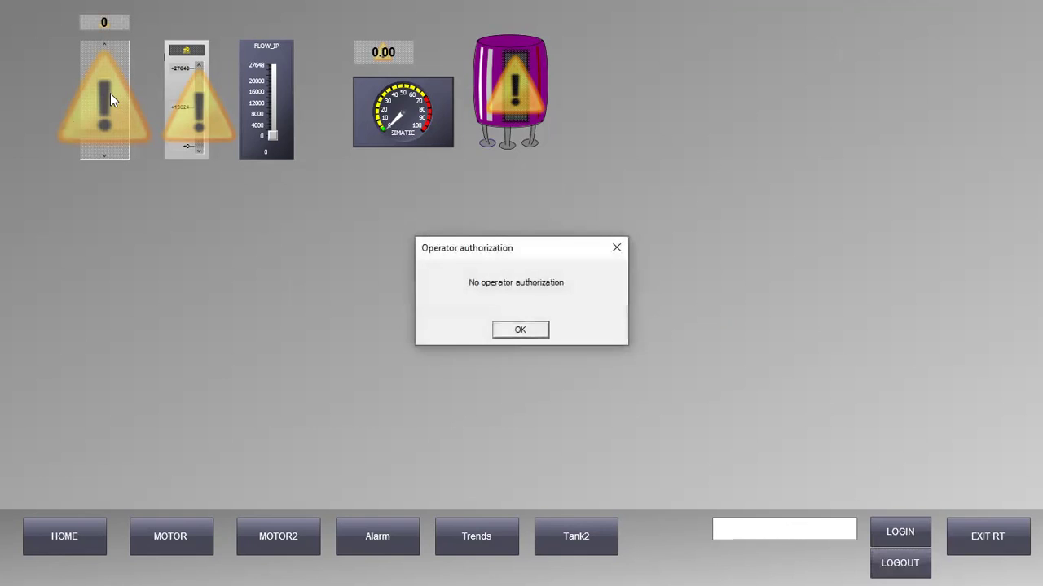
pyautogui.click(513, 334)
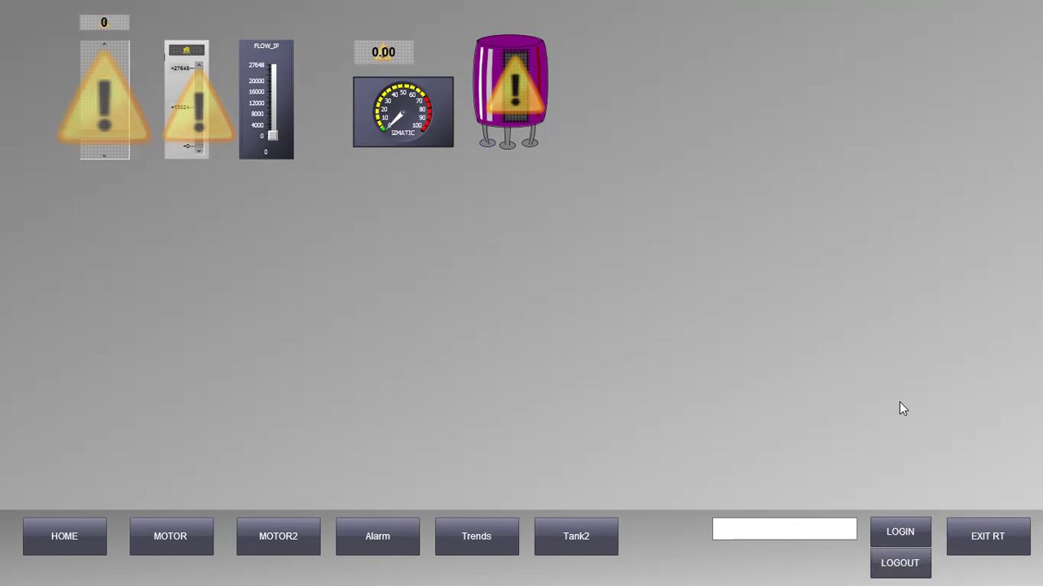